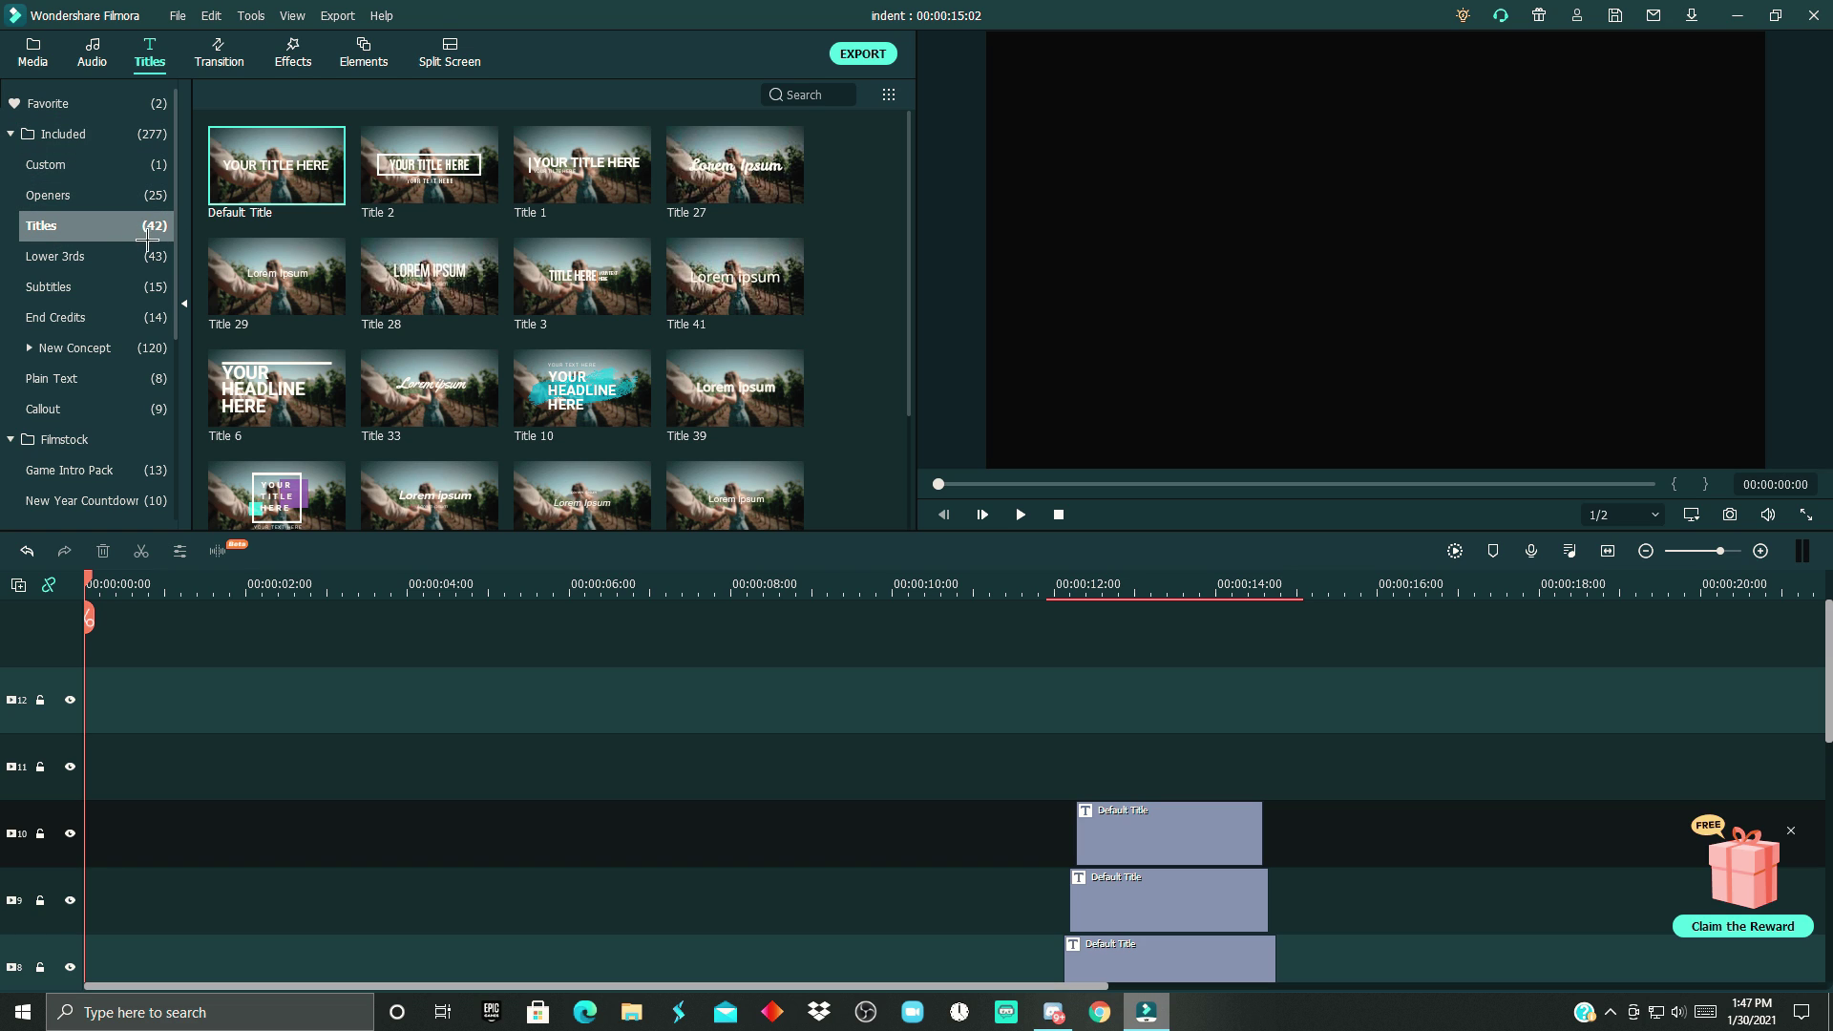
Place a Default Title at the start of track 10 and replace its placeholder text with the person's first name.
drag(264, 212, 201, 831)
double_click(211, 830)
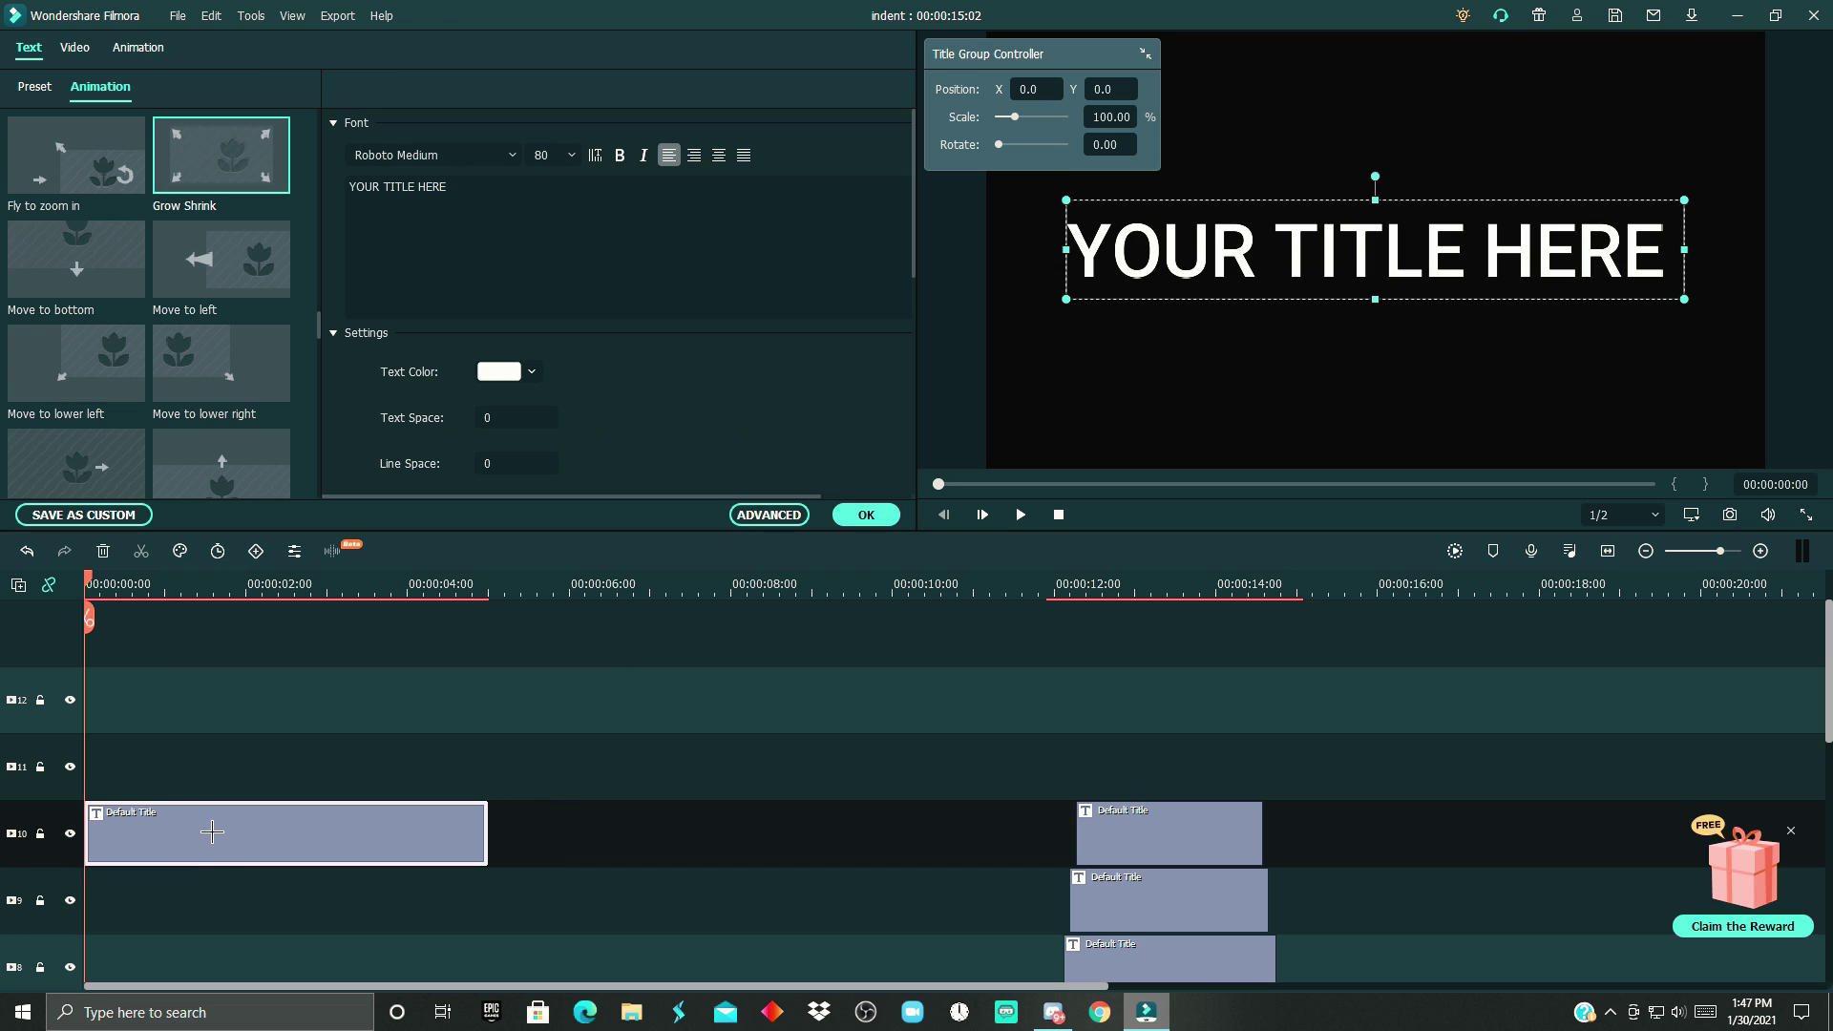
click(428, 205)
key(ctrl+a)
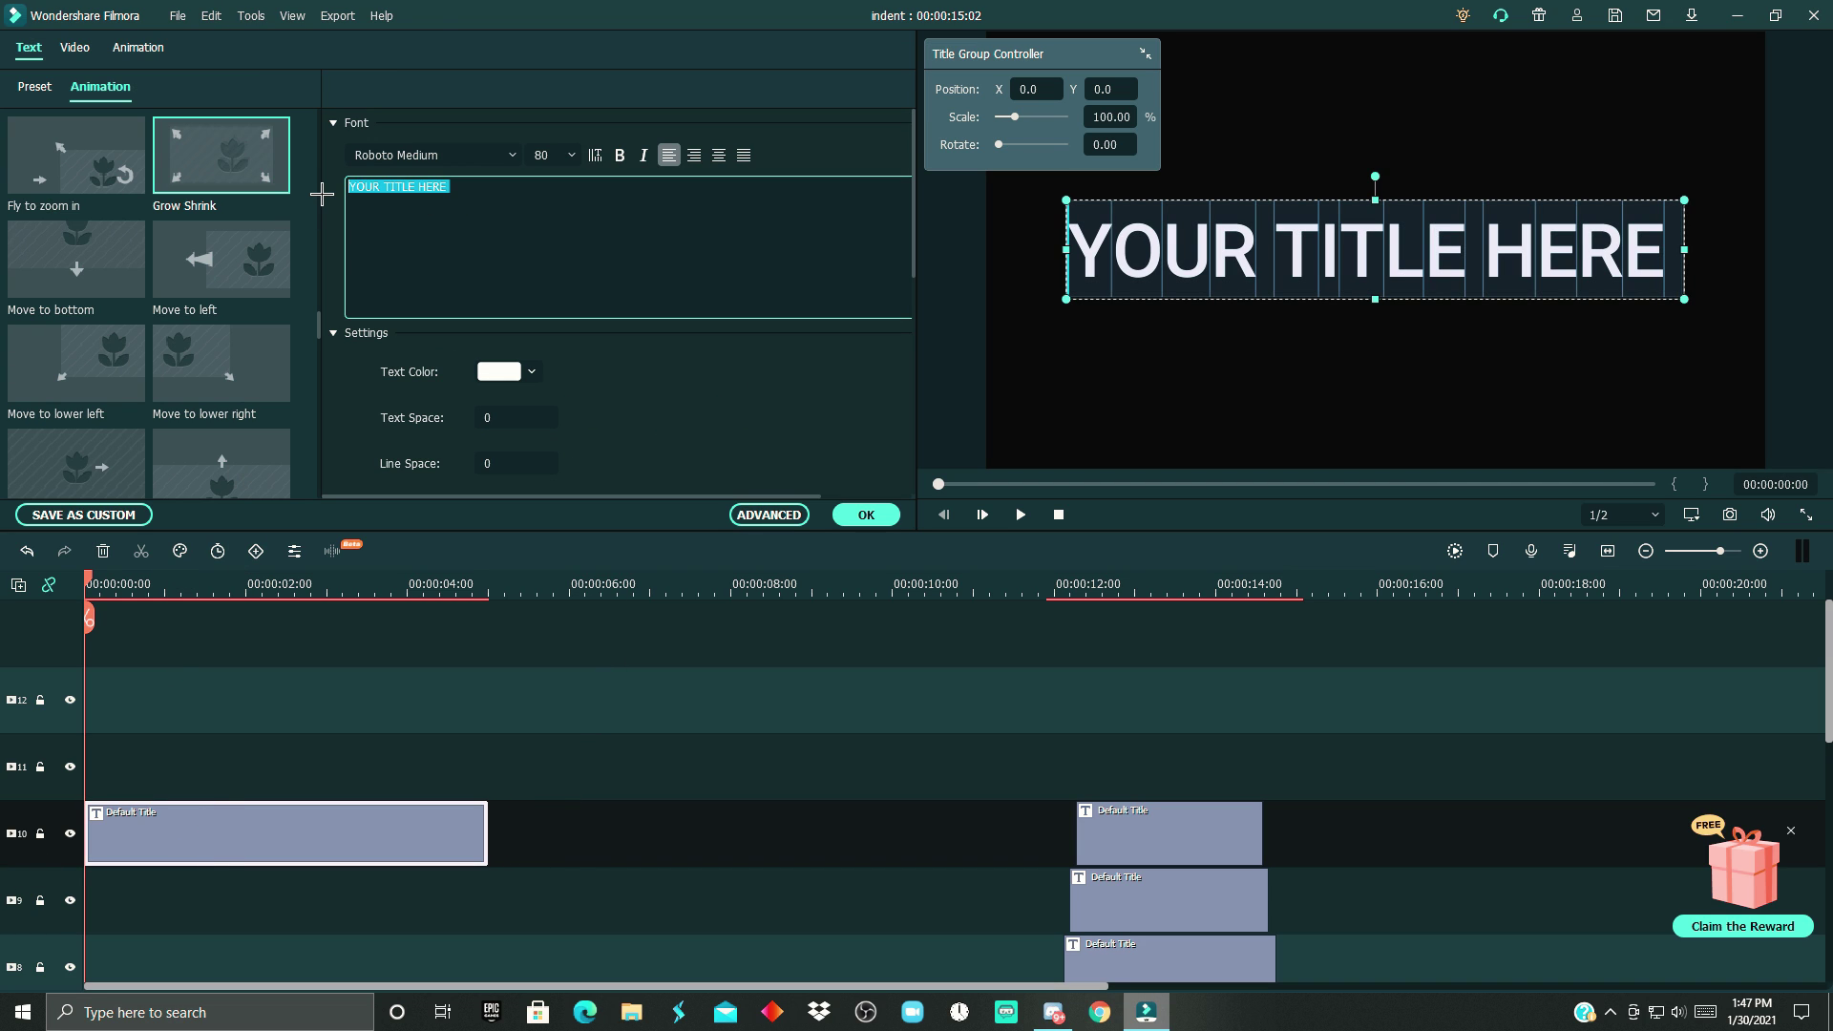
text(Steven)
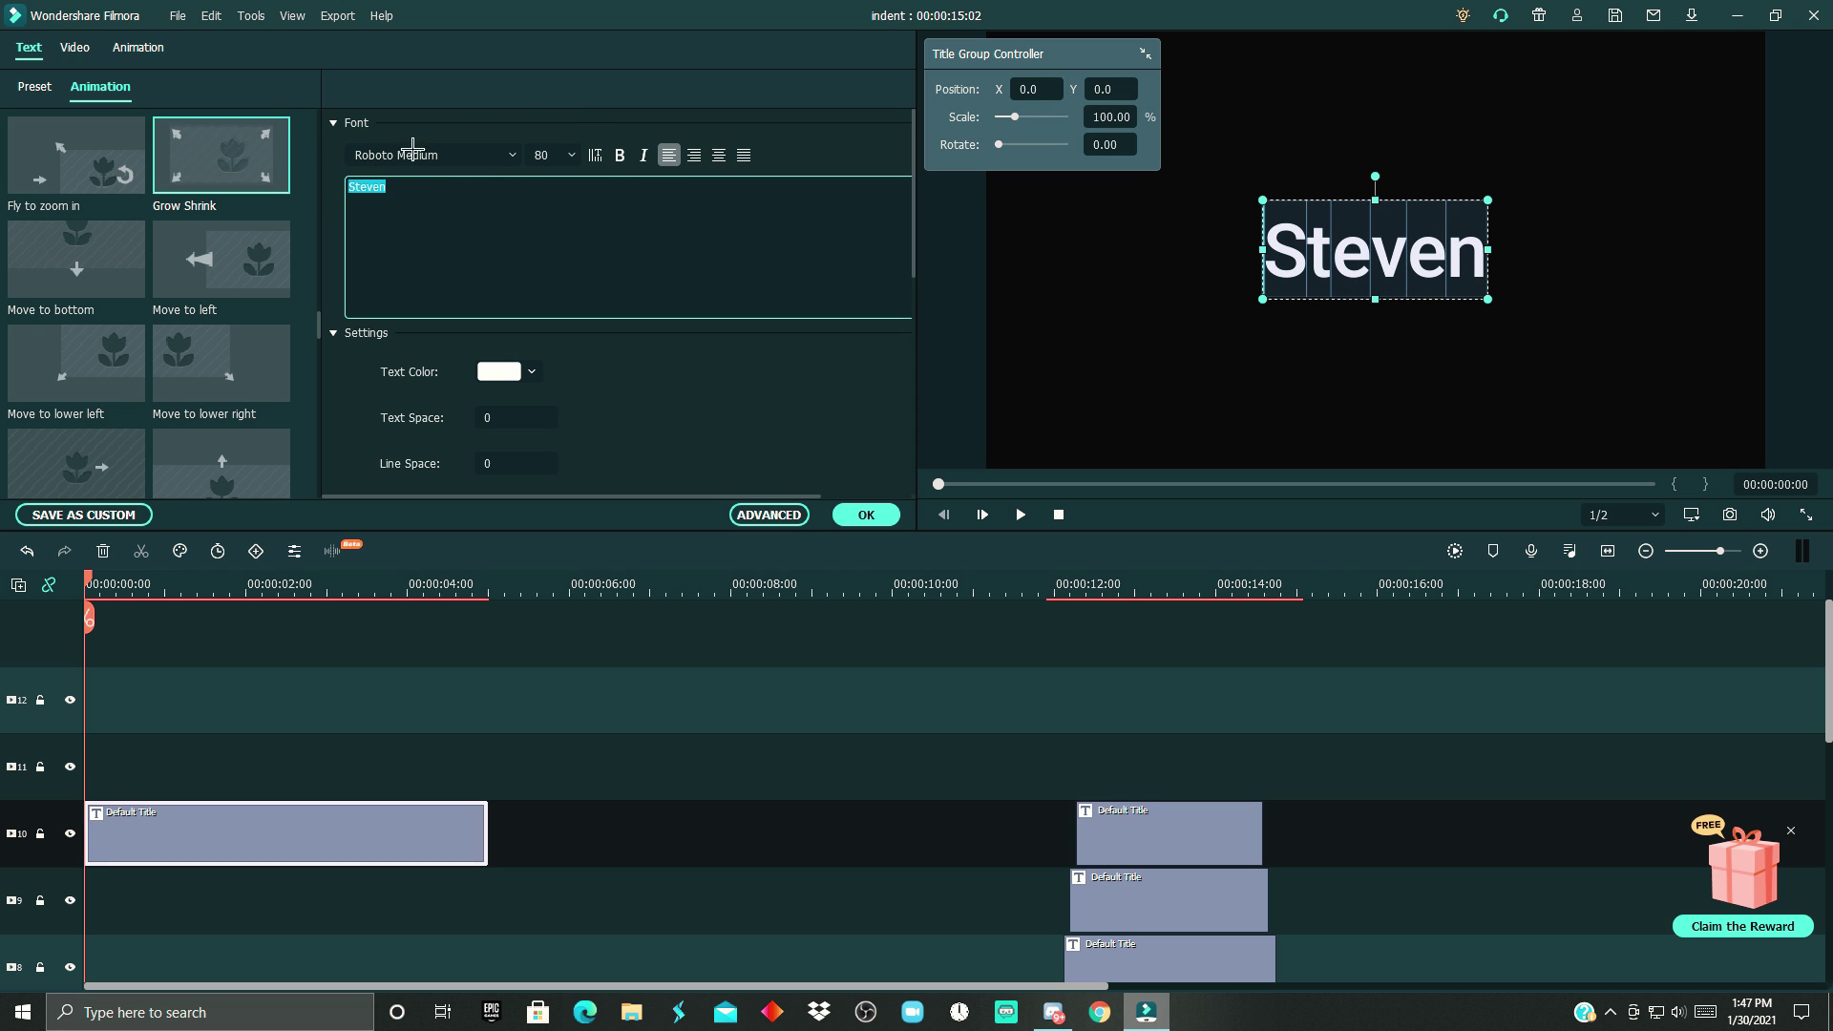
Set the title's font to Genty Demo Regular and apply the Grow Shrink animation.
click(520, 162)
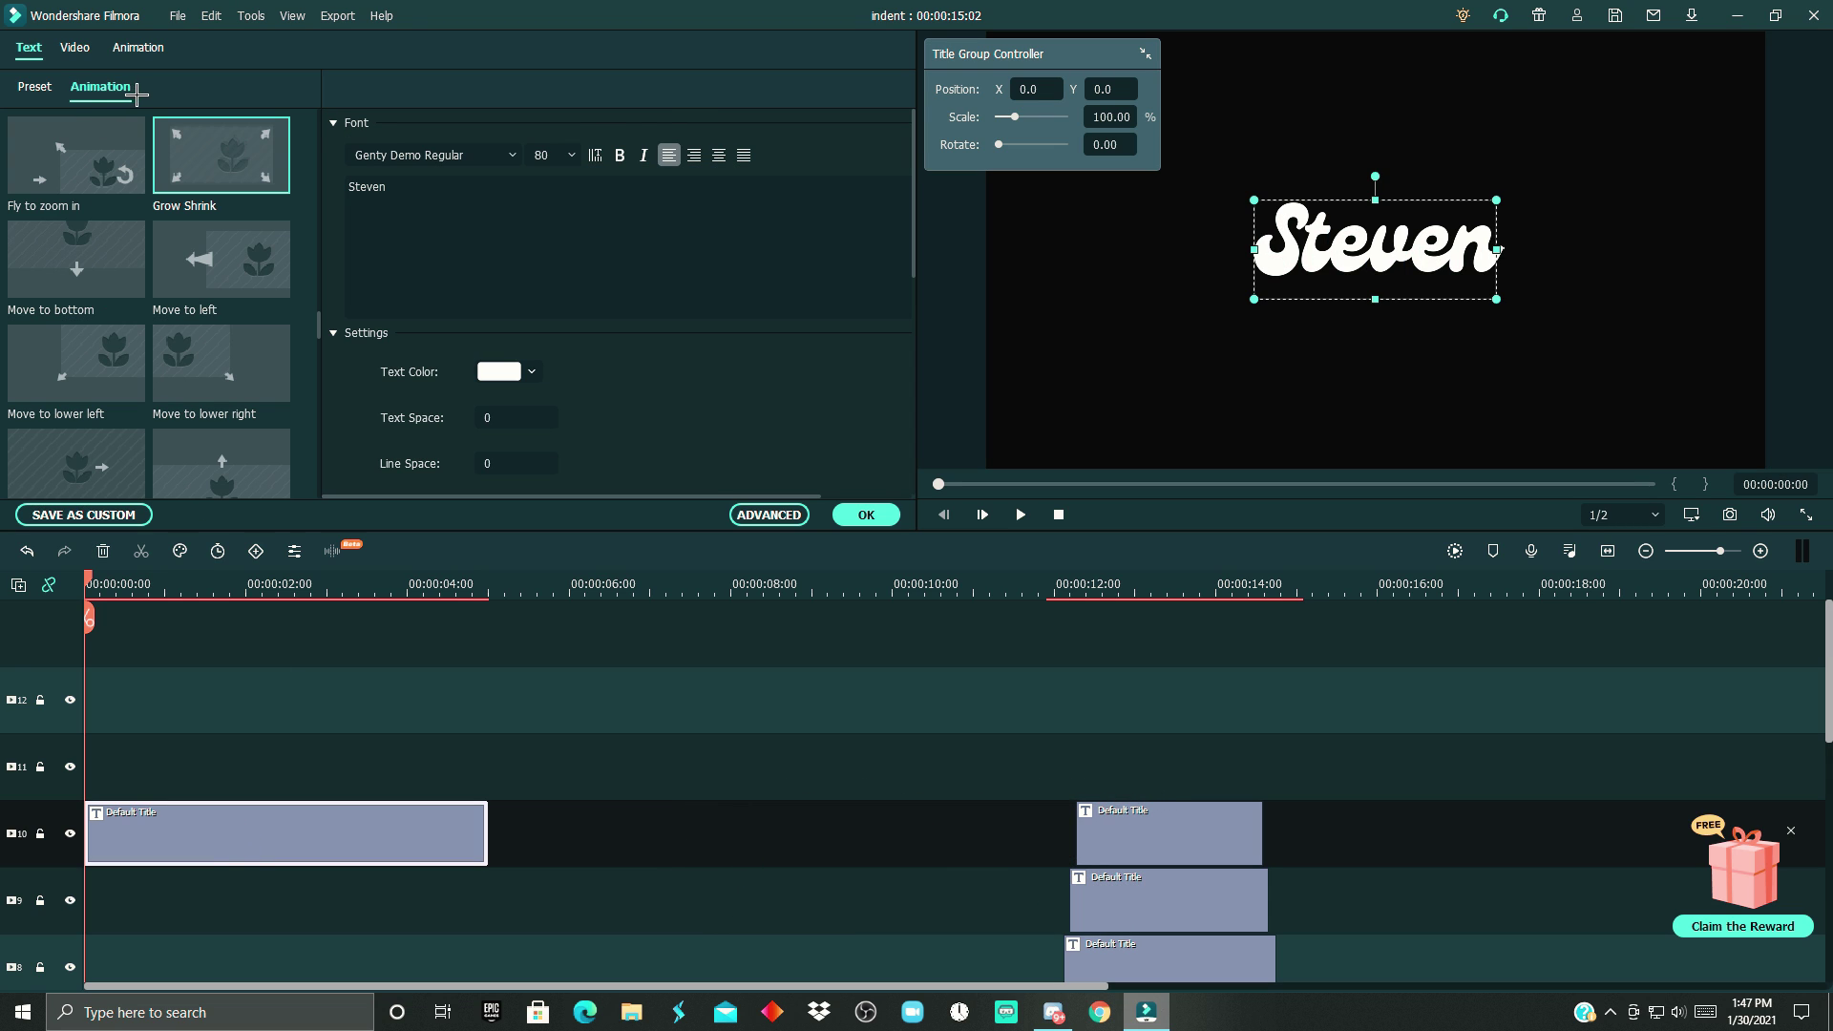
double_click(271, 153)
Paste a copy of the title at the start of track 9, colour its text red and offset it slightly downward.
click(59, 888)
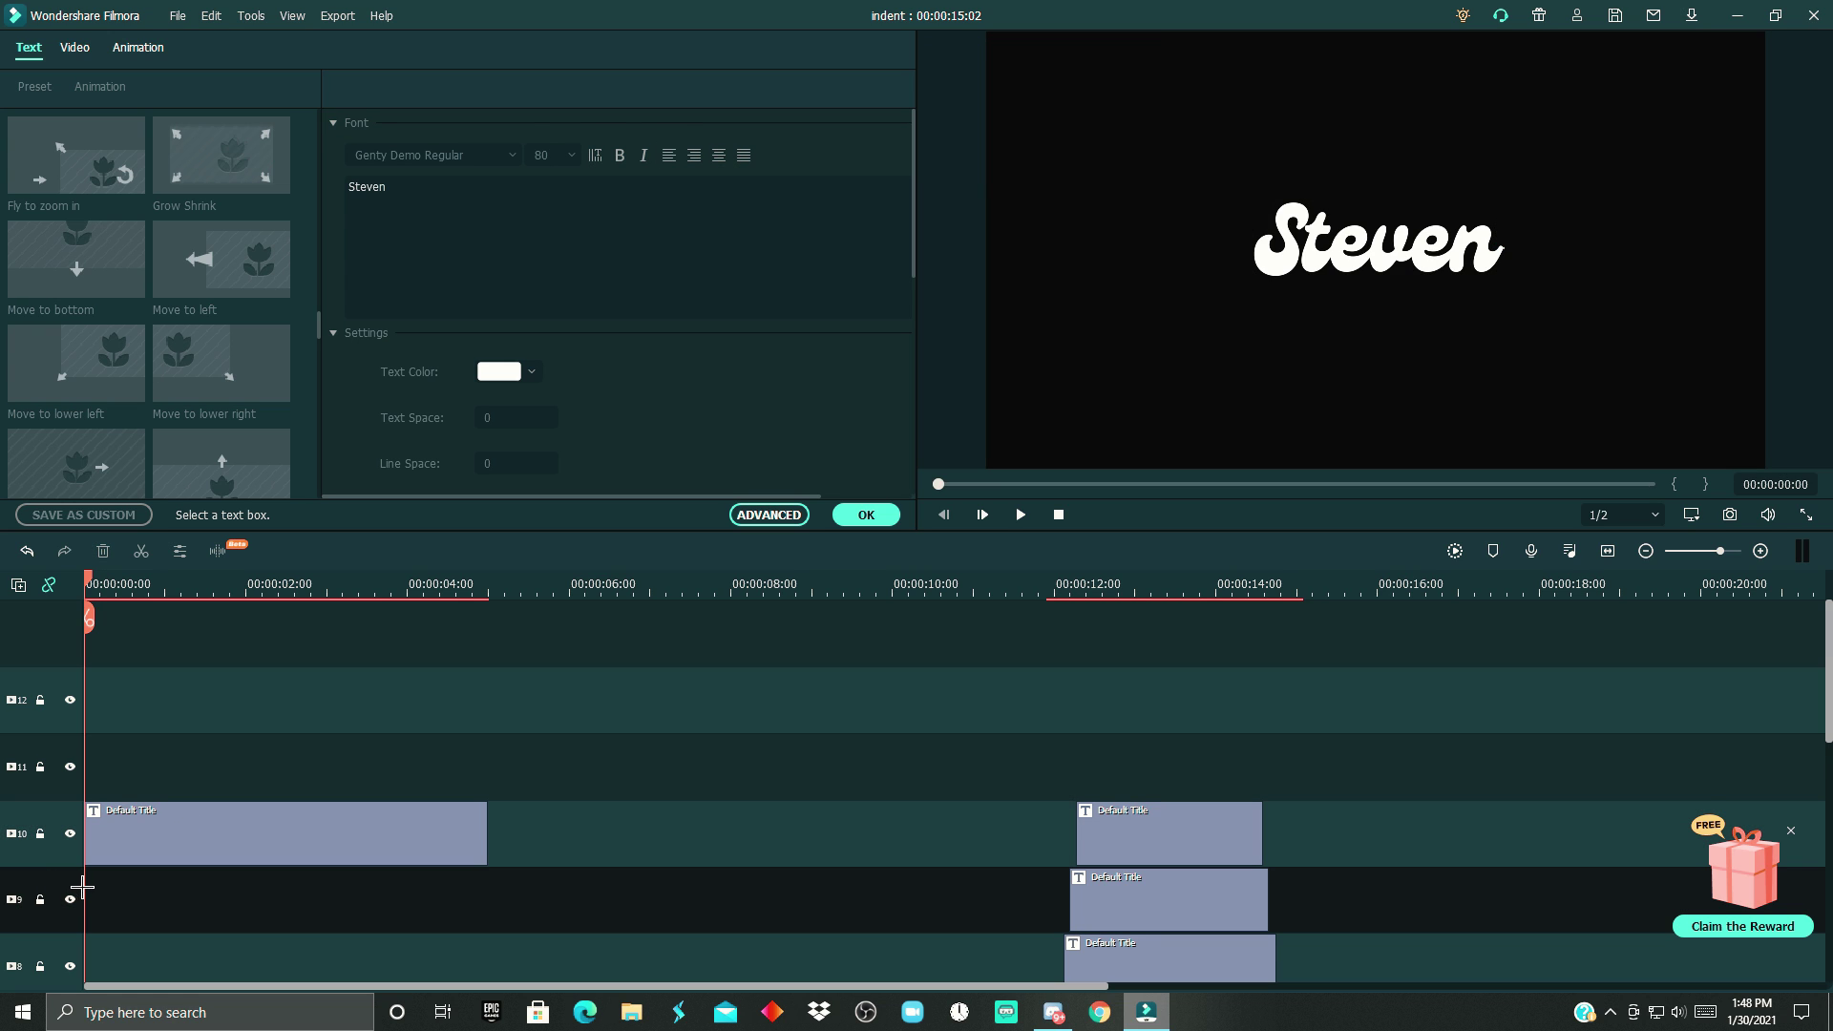
key(ctrl+v)
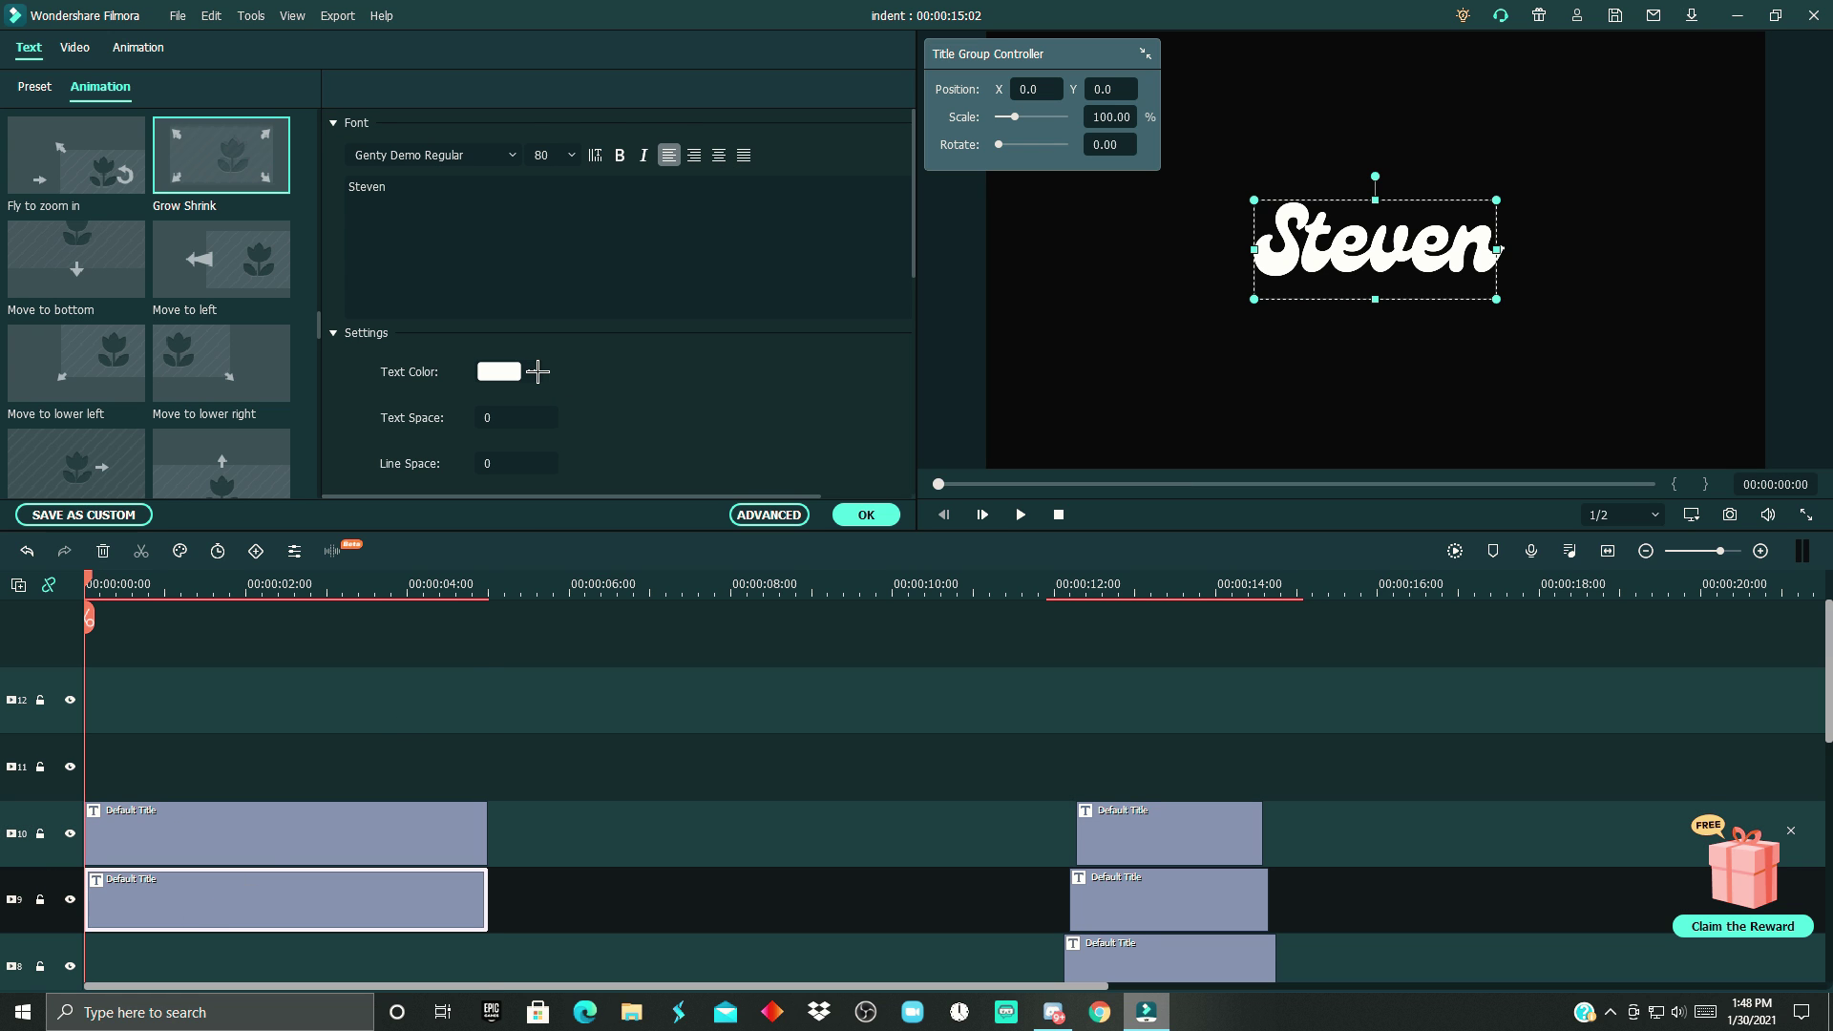
click(531, 371)
click(528, 508)
click(642, 622)
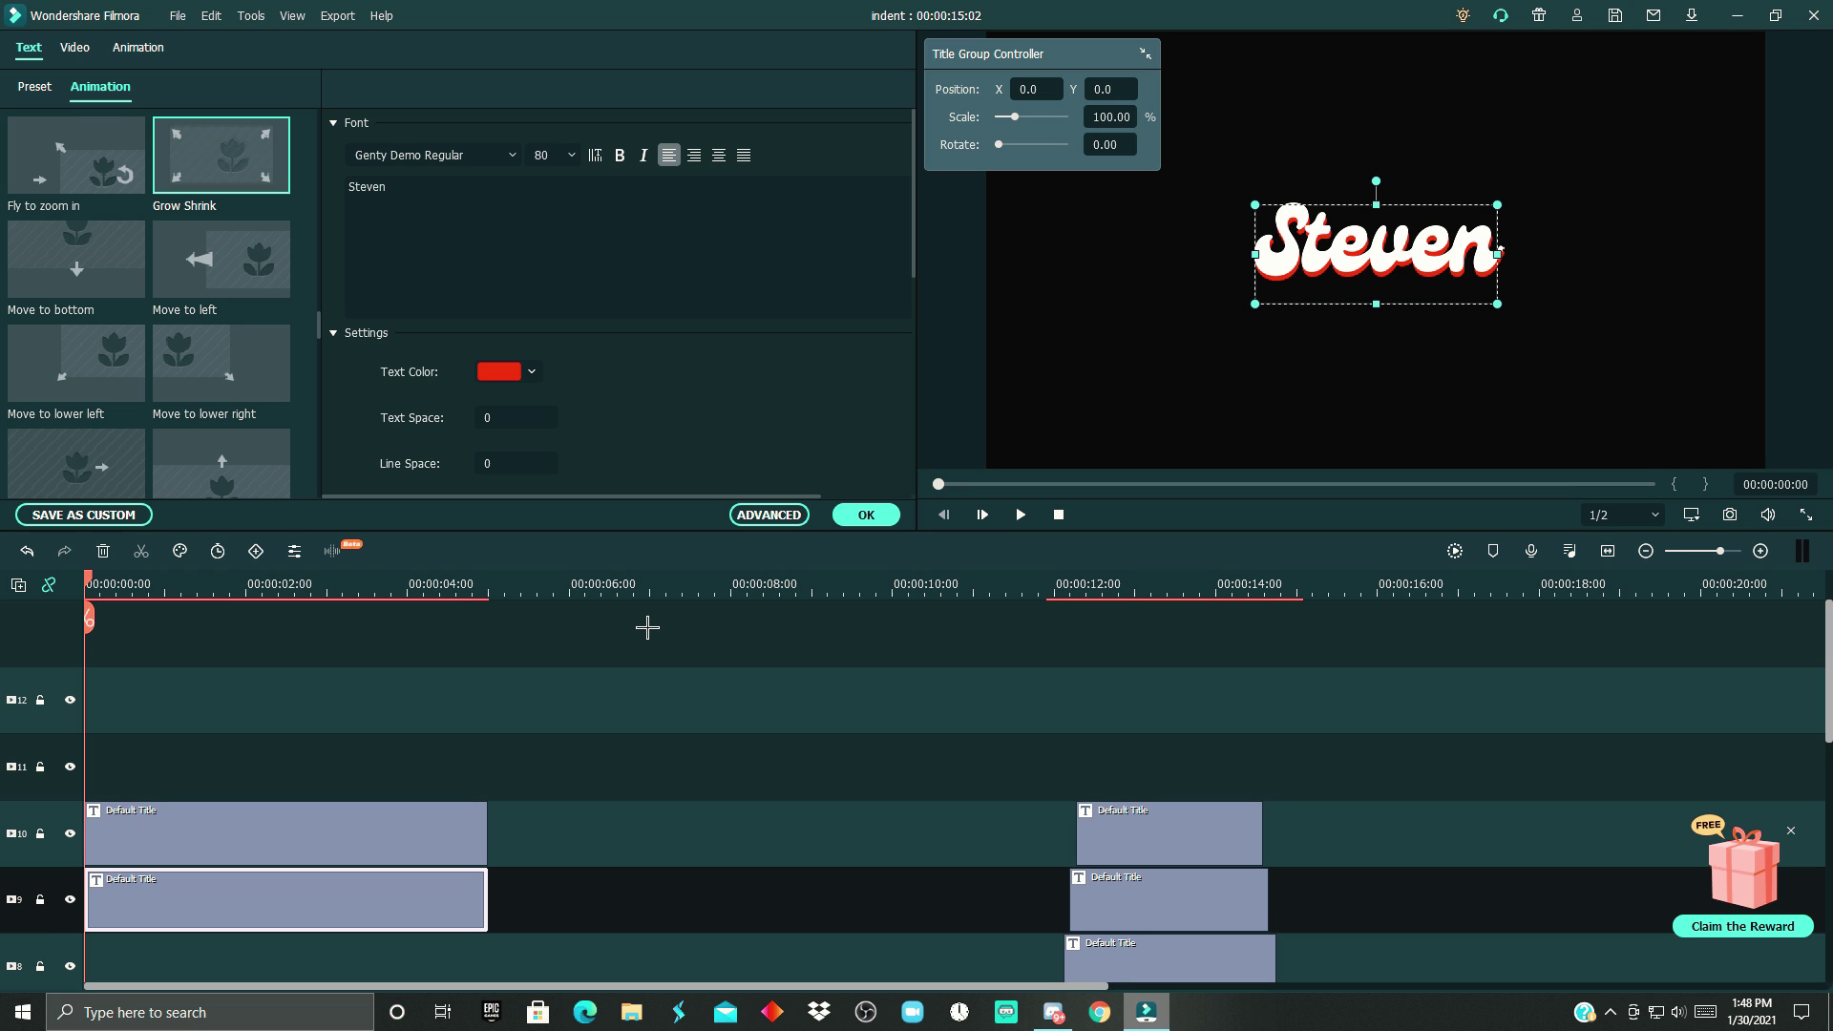
Move the white and red title clips up to tracks 12 and 11, keeping both at the start of the timeline.
drag(341, 733, 238, 742)
click(304, 783)
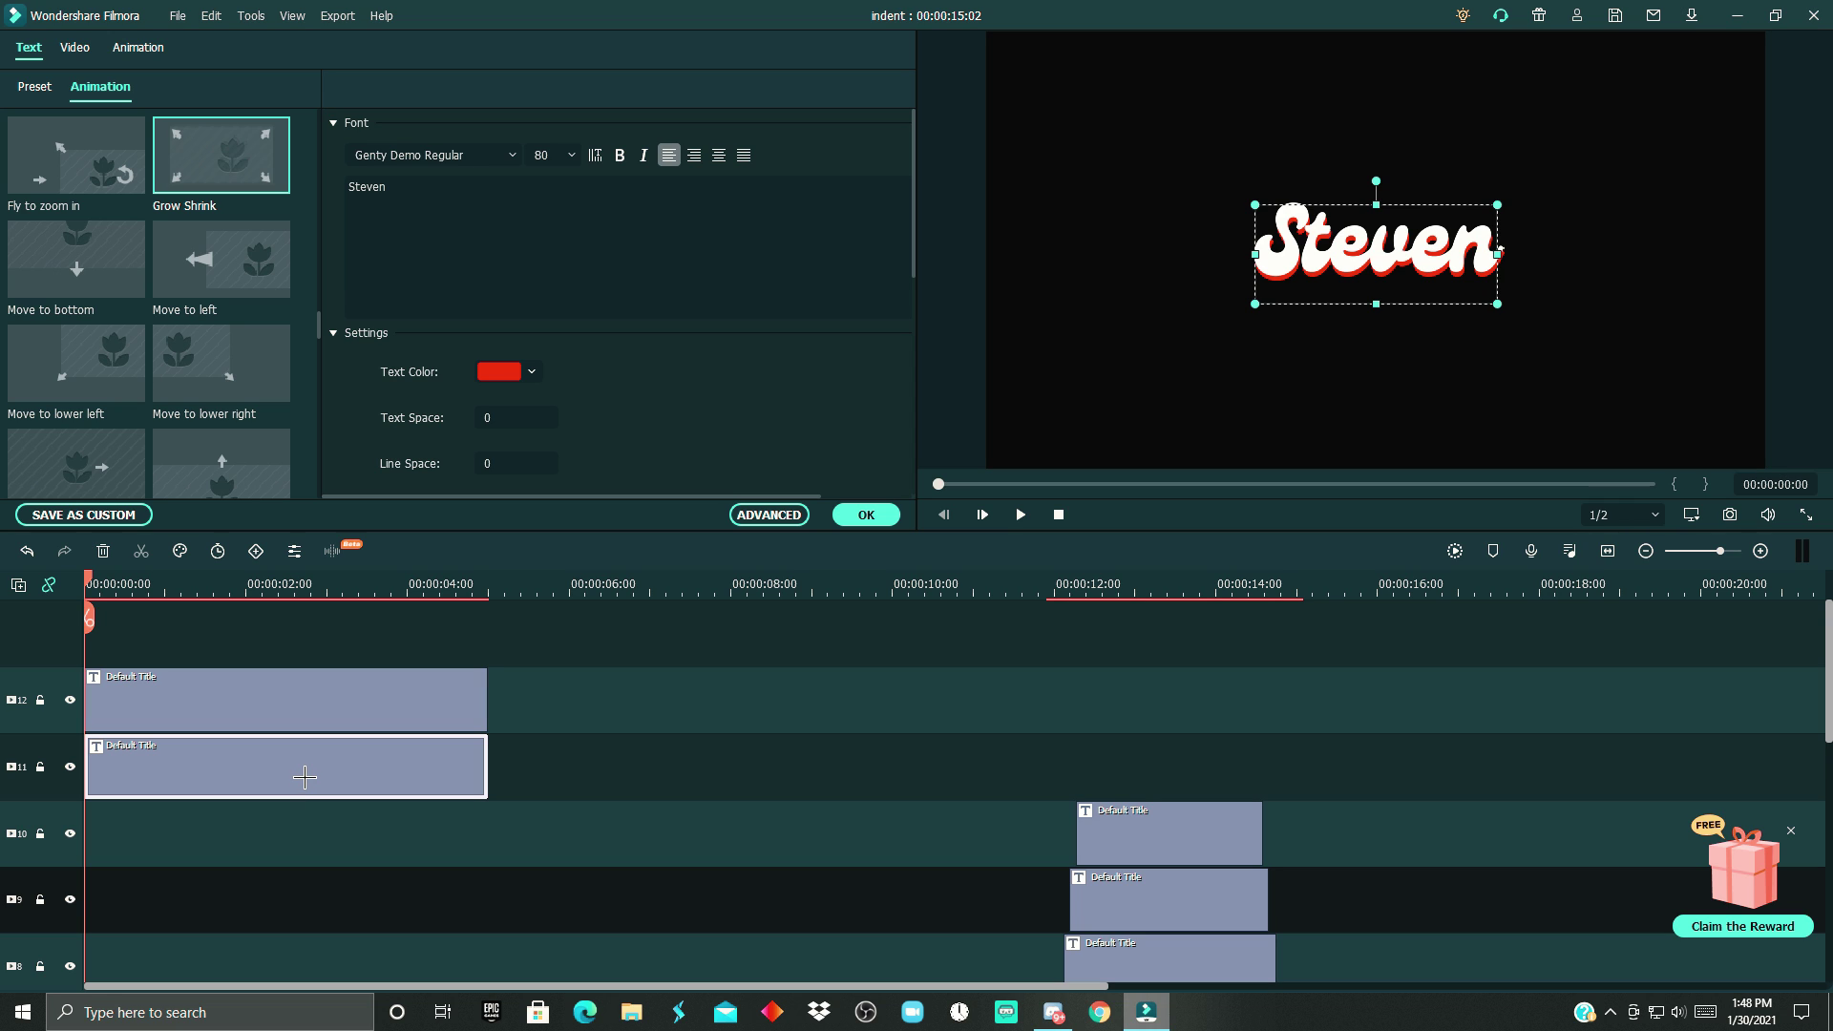
Paste a title copy at the start of track 10, colour its text orange and shift it slightly below the red layer.
click(94, 833)
key(ctrl+v)
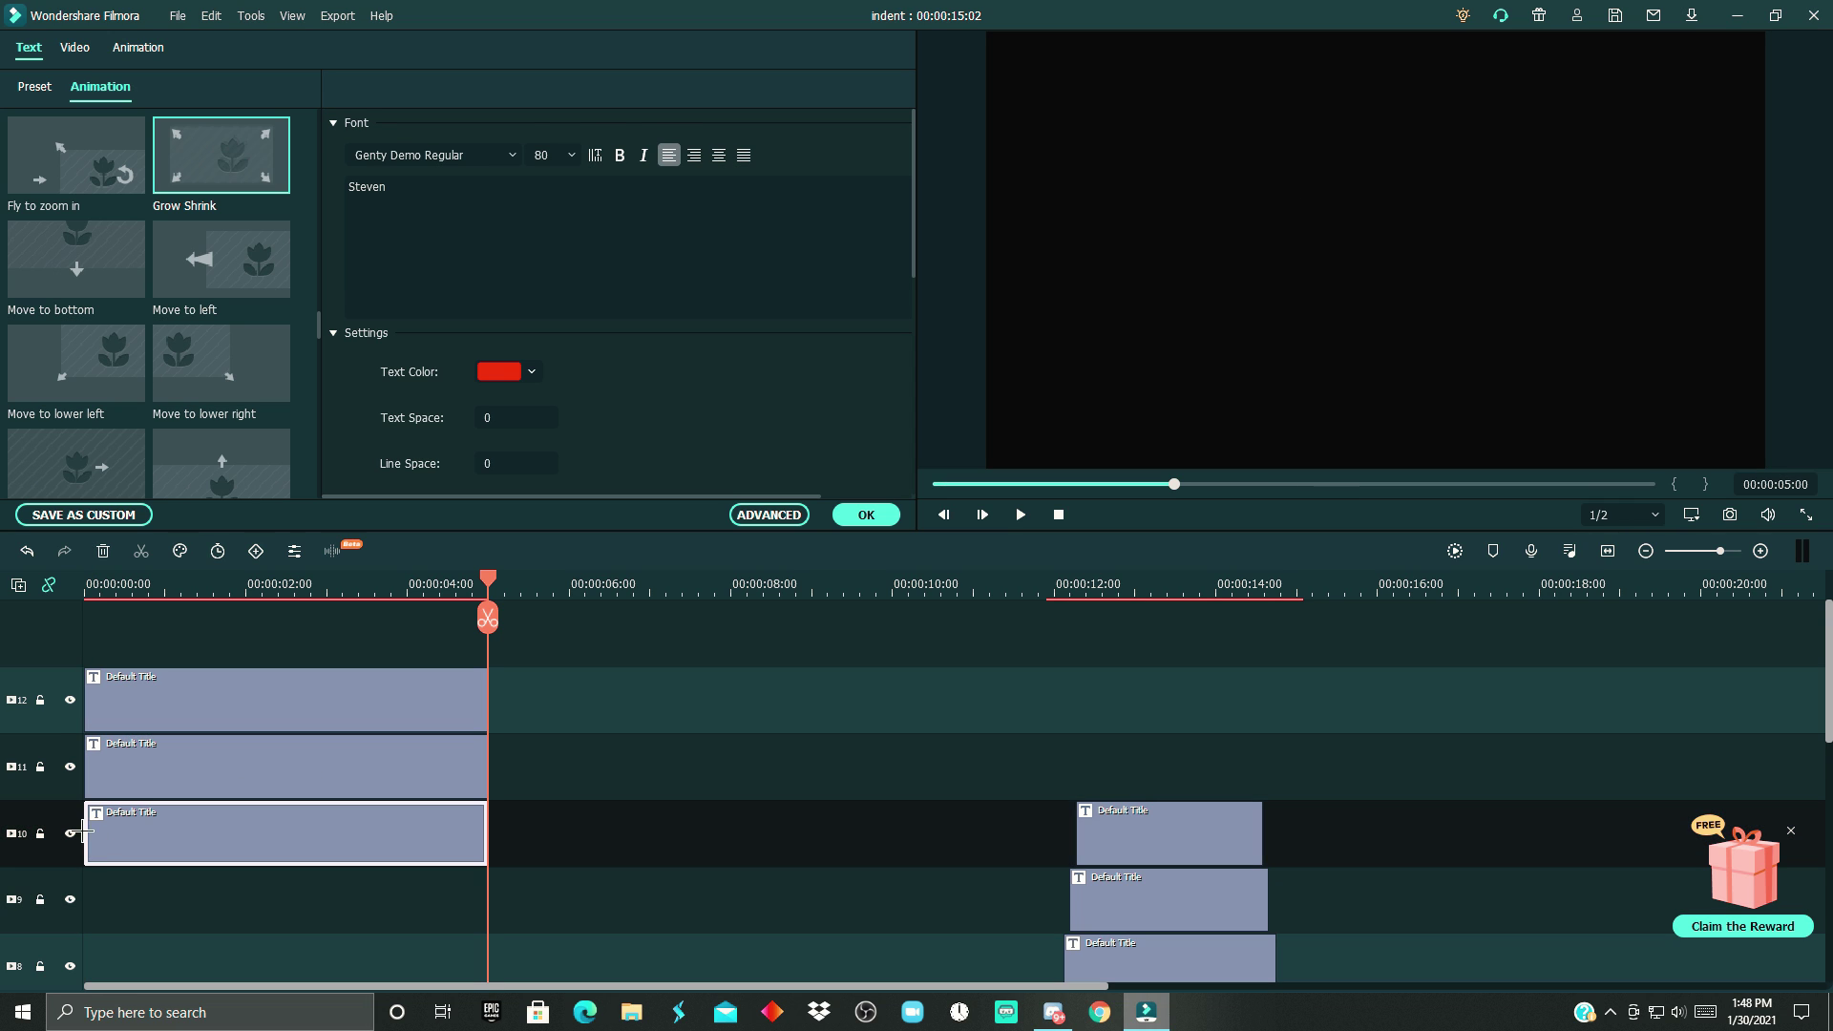
click(532, 372)
click(531, 508)
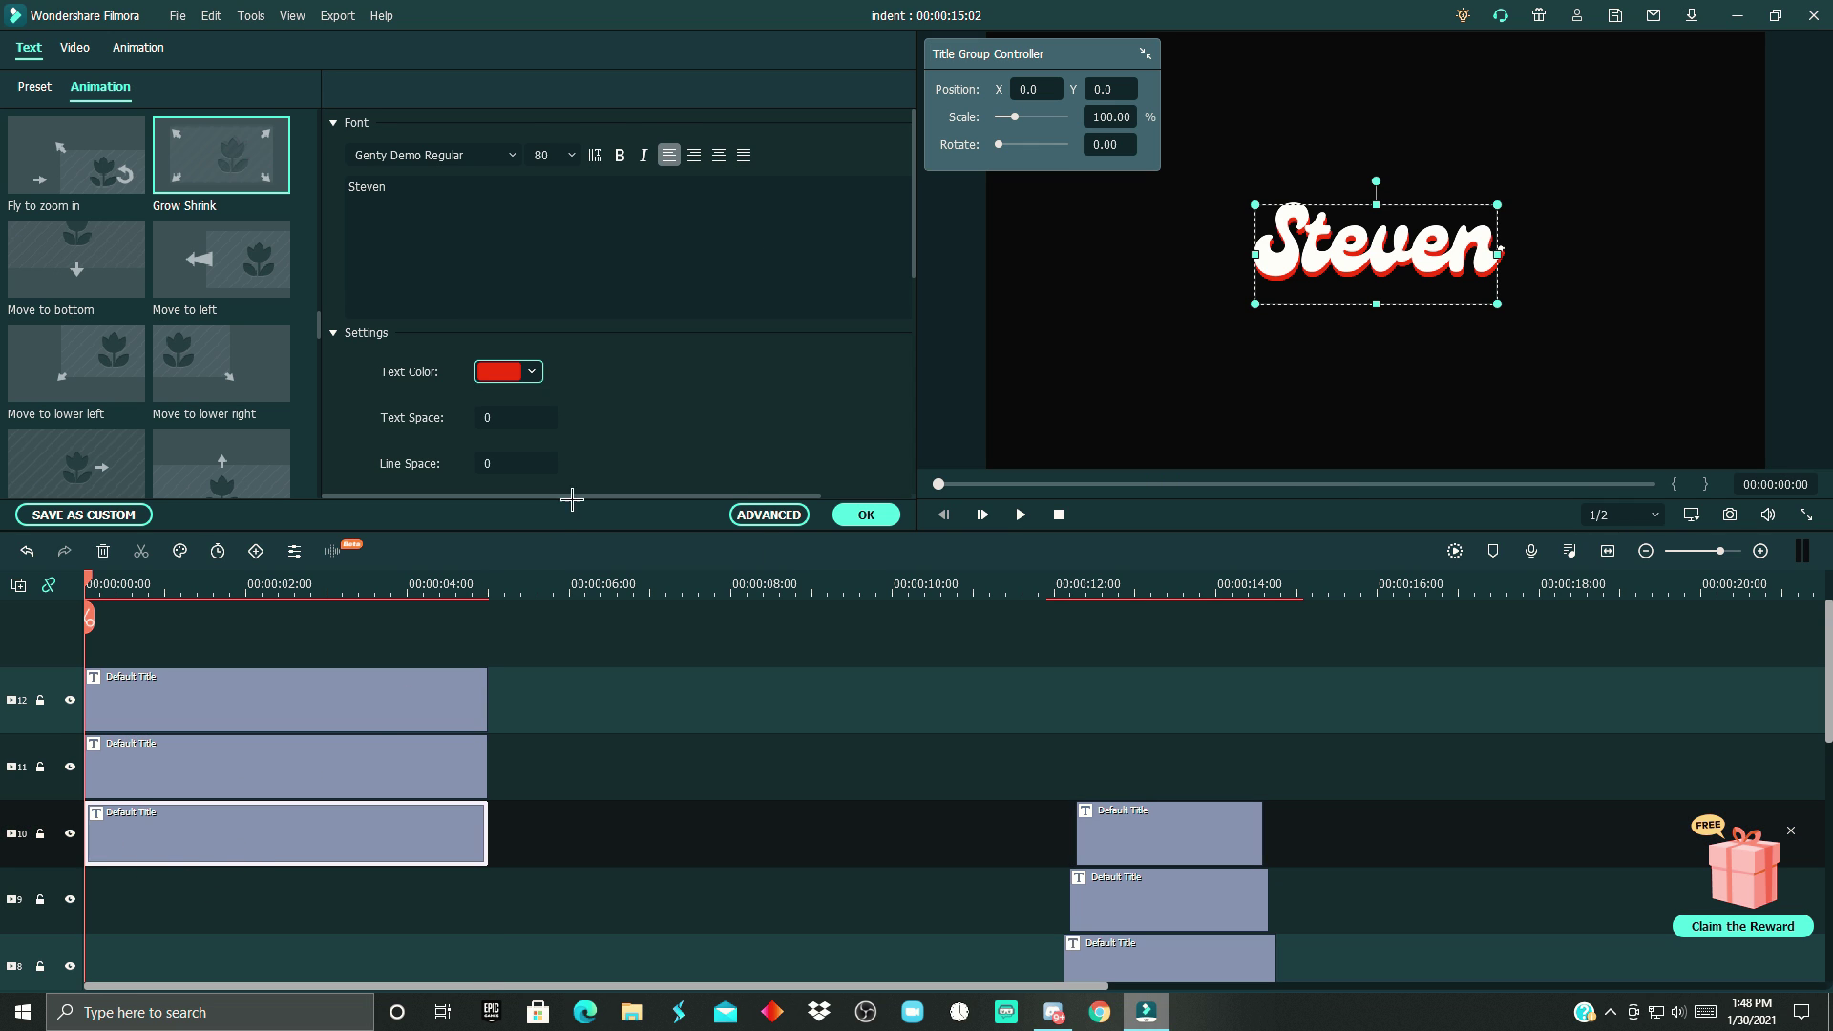
click(436, 378)
click(652, 623)
drag(1376, 254, 1378, 261)
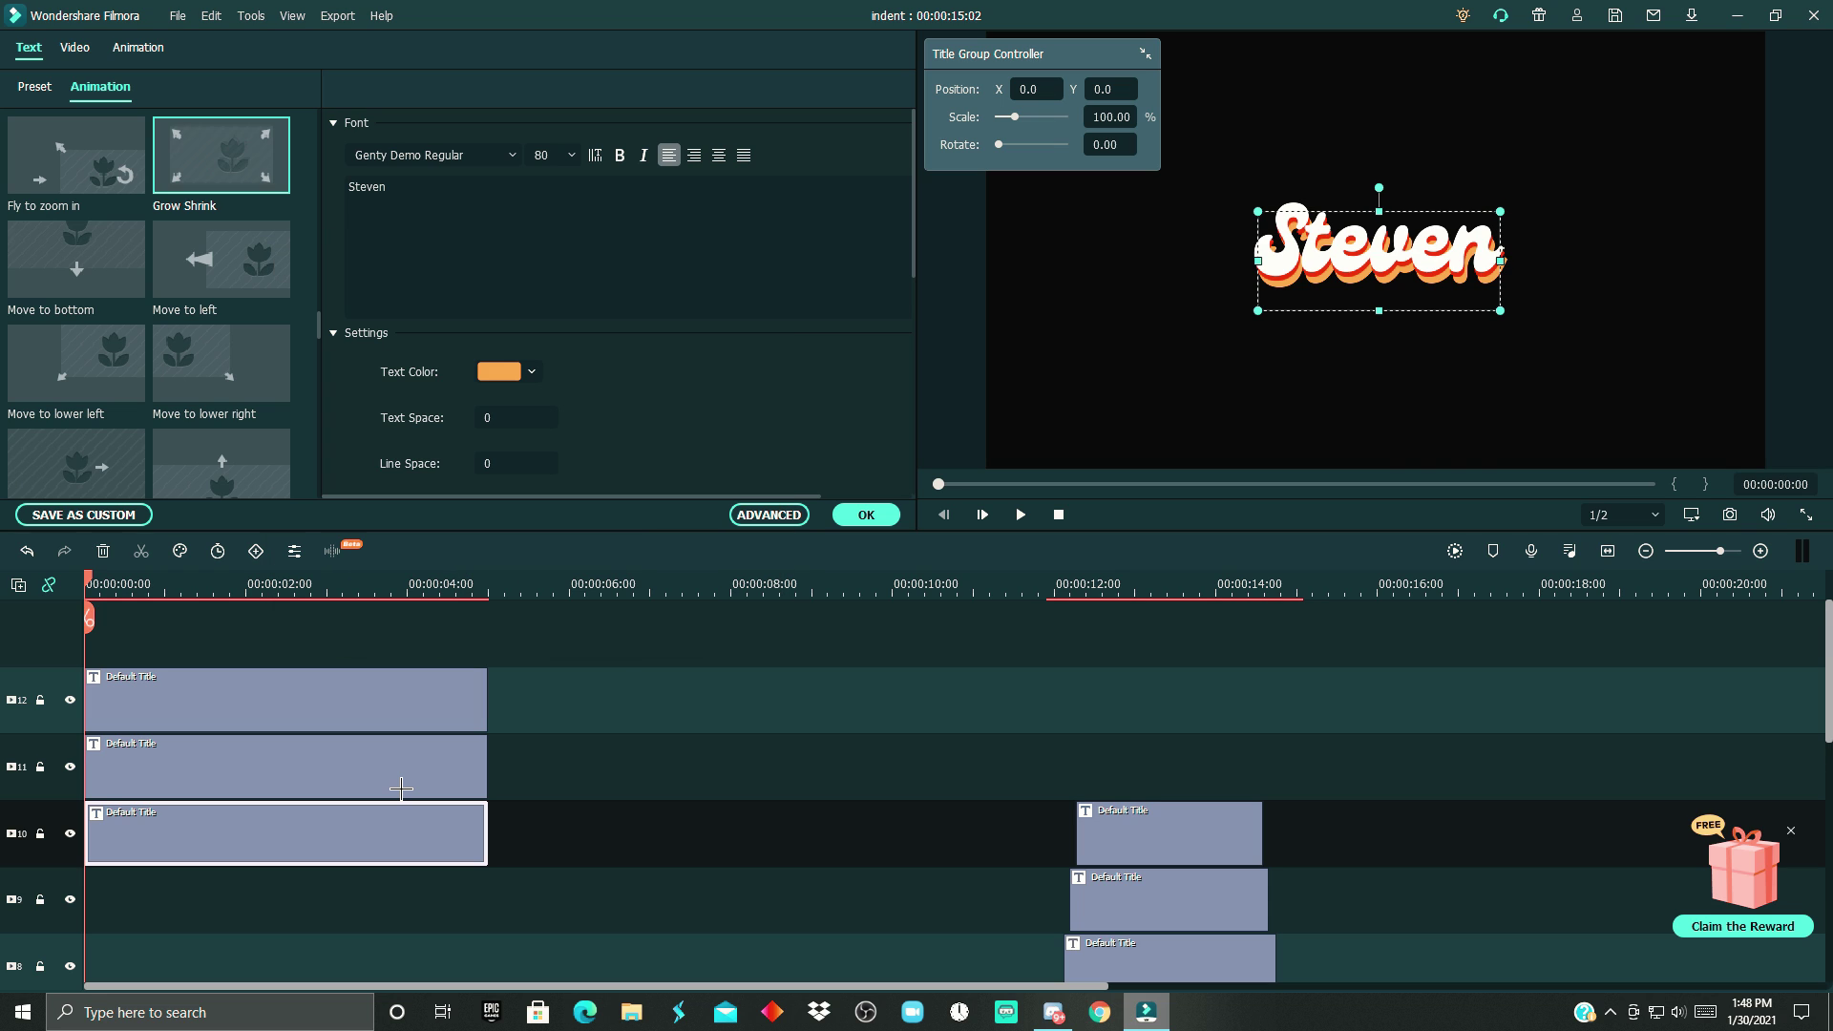
Paste a title copy at the start of track 9, colour its text light yellow and offset it slightly below the orange layer.
click(87, 905)
key(ctrl+v)
double_click(193, 919)
click(534, 374)
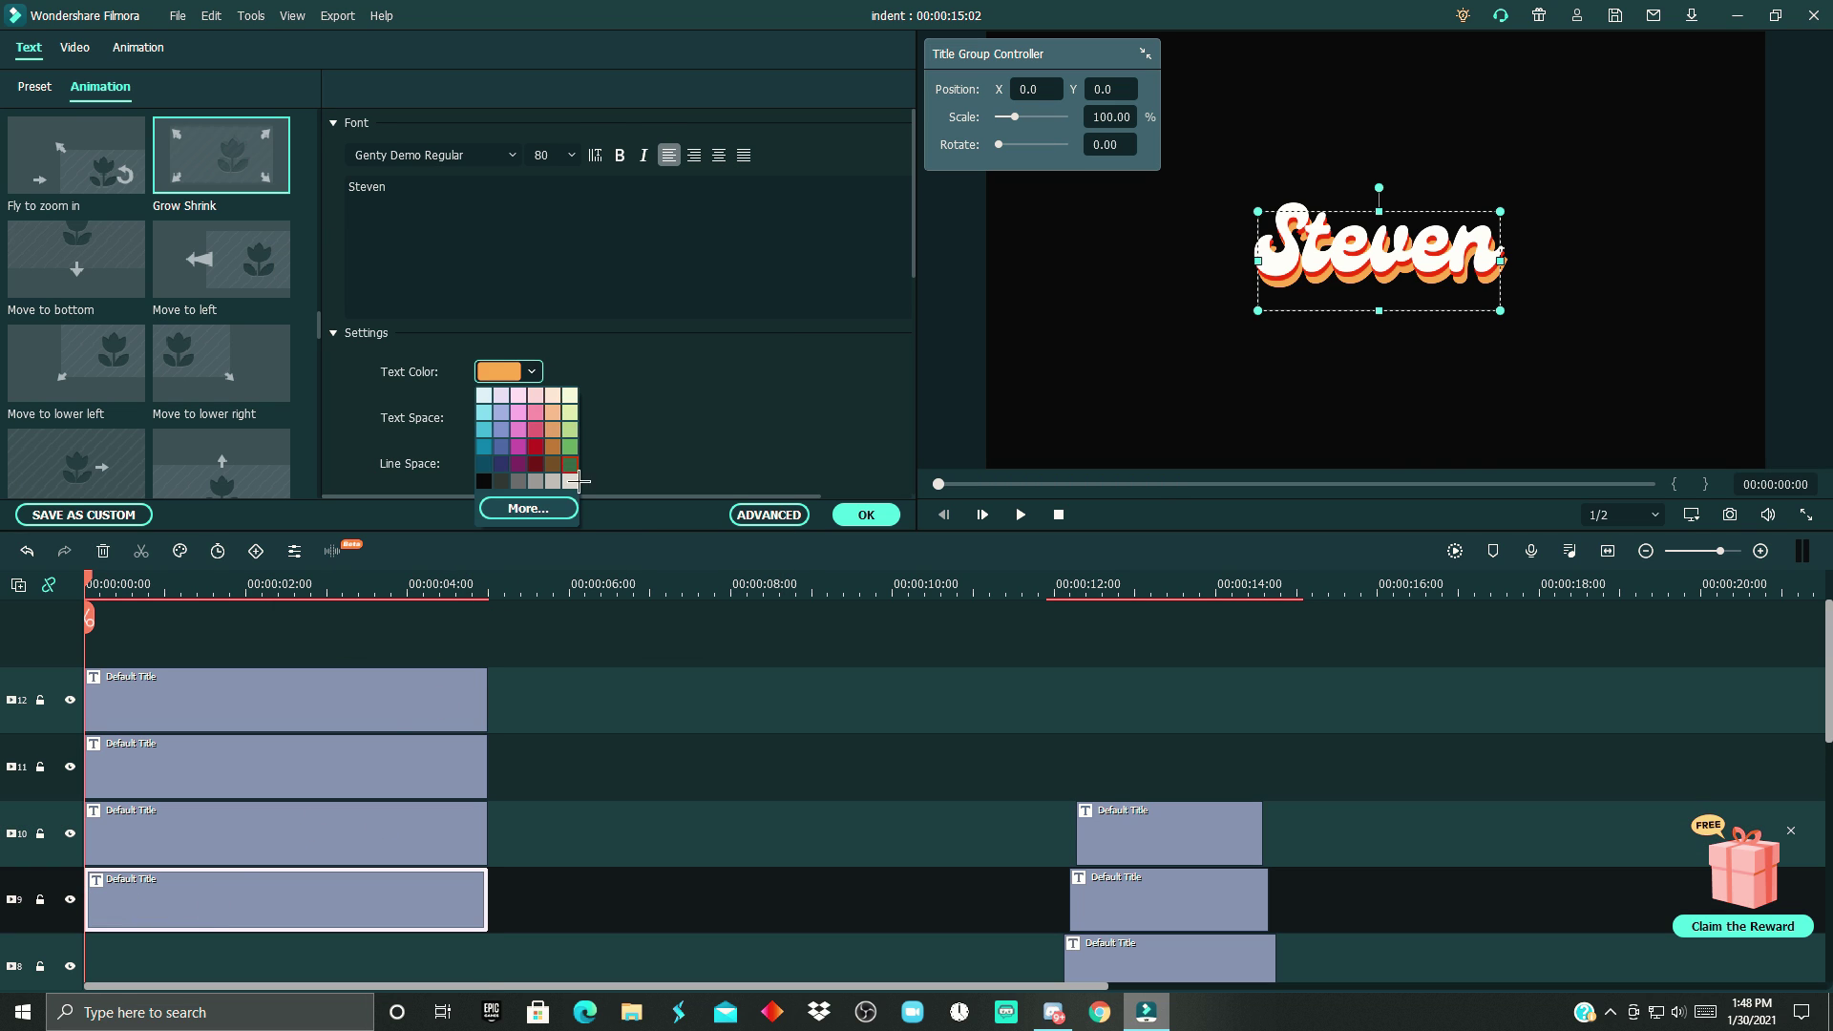
click(528, 508)
click(488, 378)
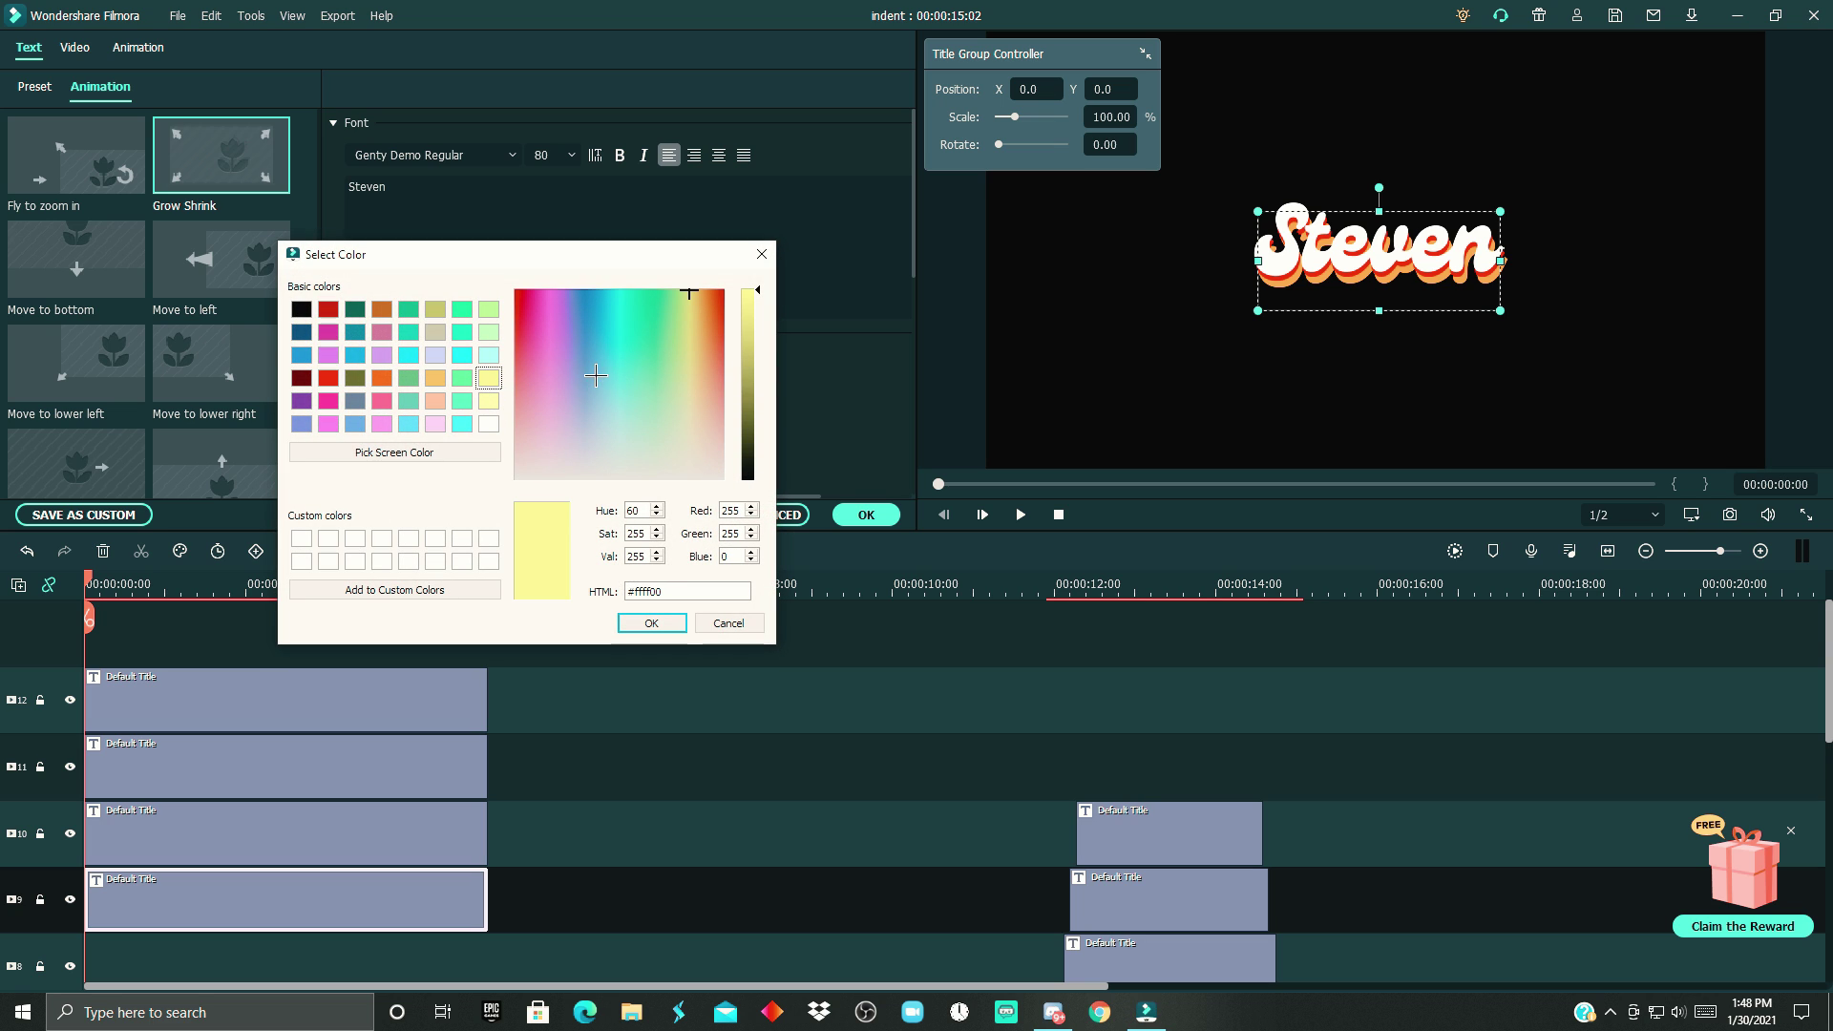
click(651, 622)
Paste a title copy at the start of track 8, colour its text bright green and offset it slightly below the yellow layer.
scroll(427, 794, down, 1)
click(65, 850)
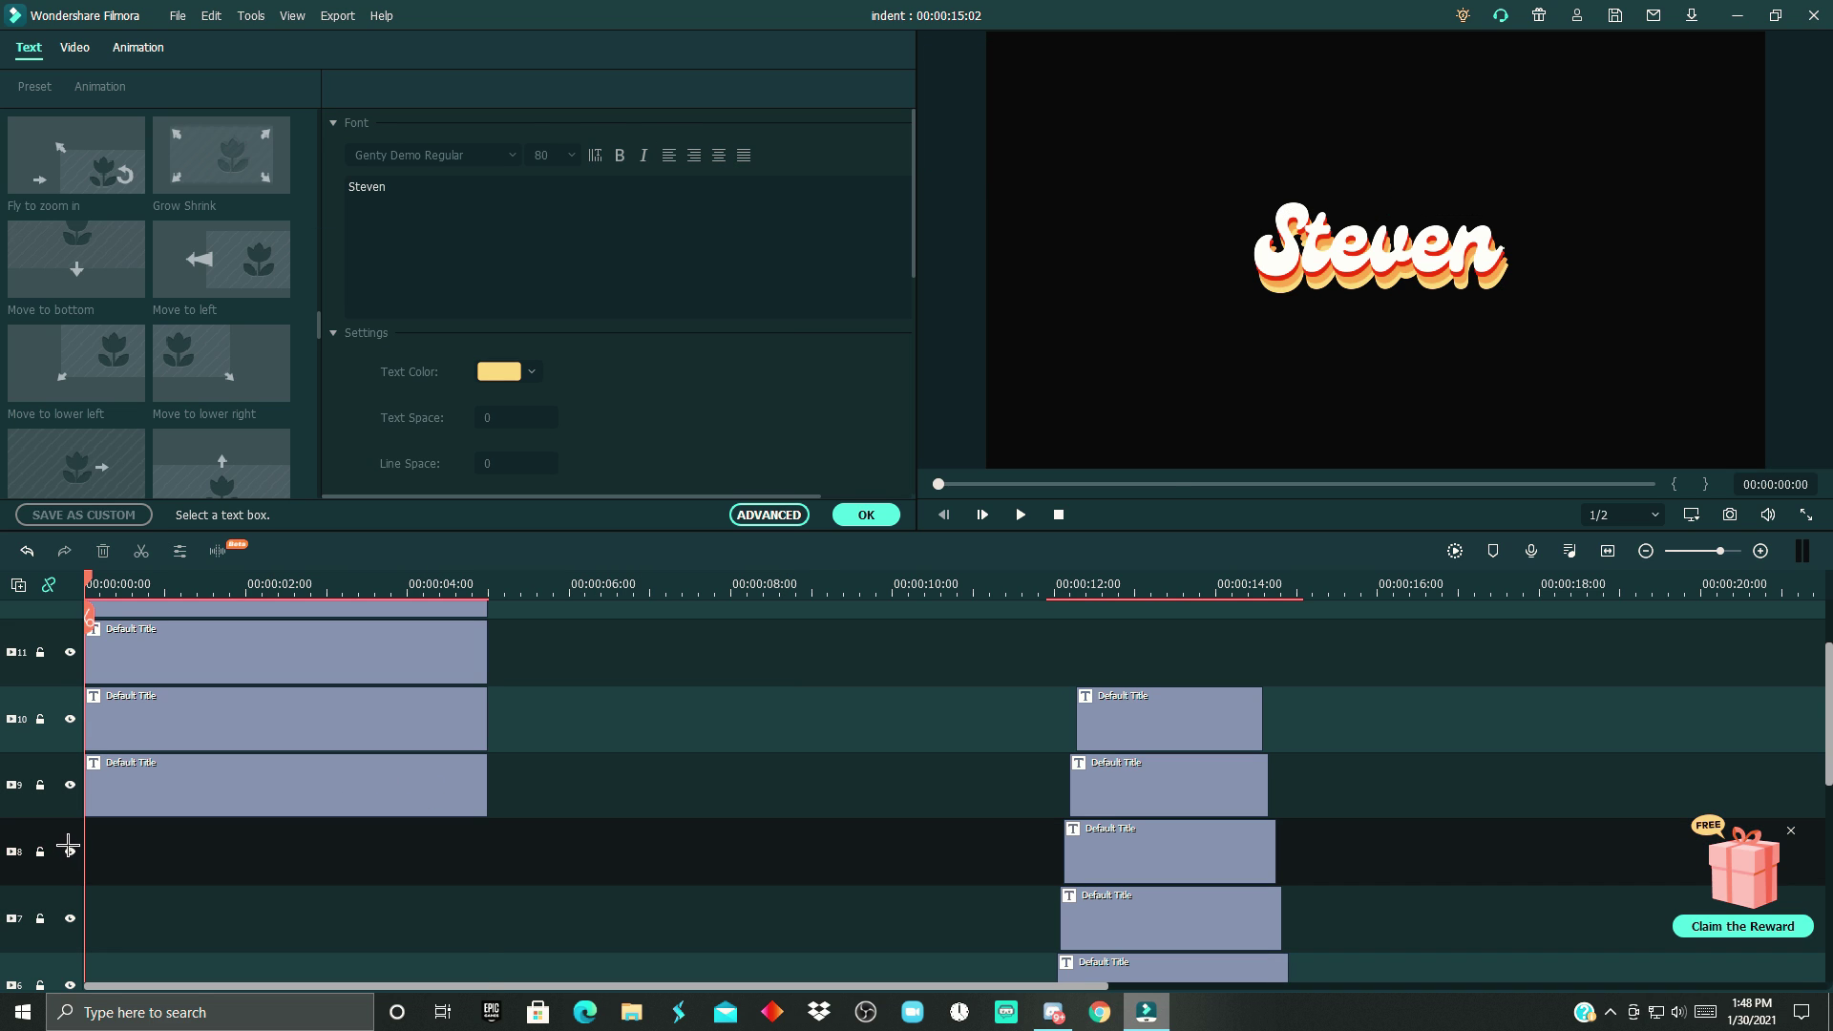
key(ctrl+v)
click(532, 372)
click(528, 515)
click(461, 308)
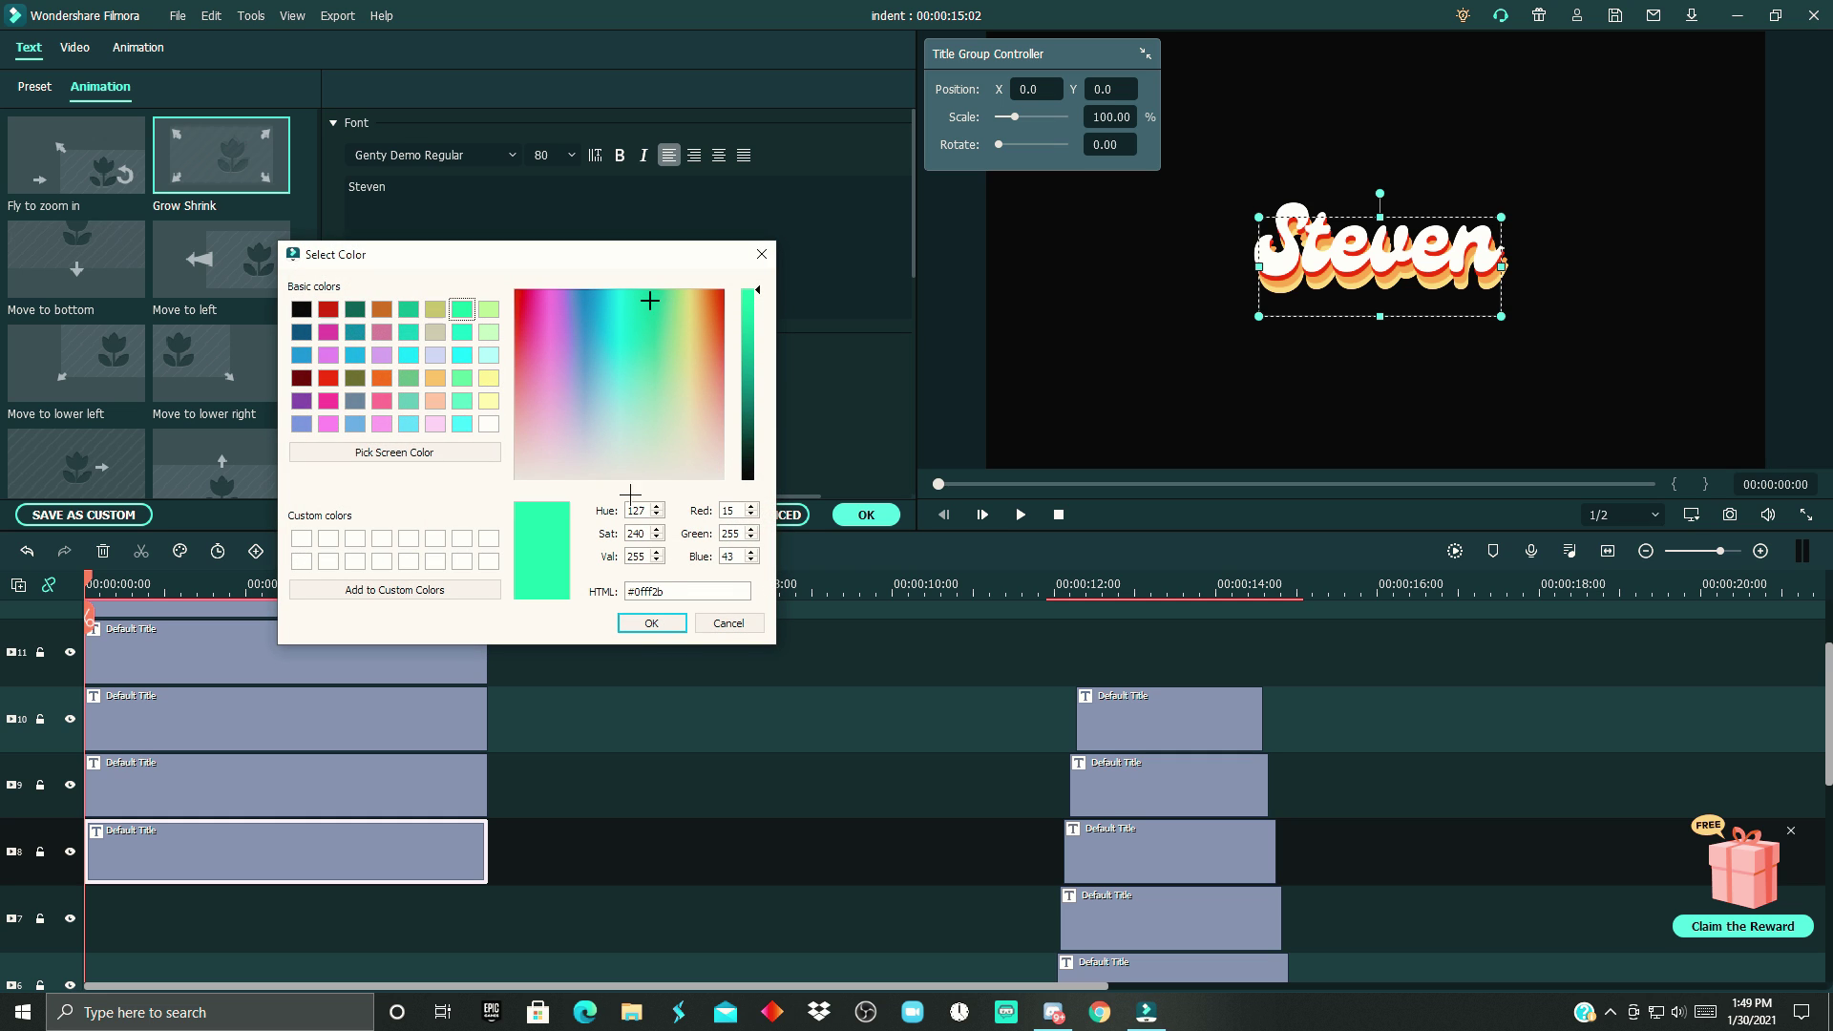
click(632, 621)
Paste a title copy at the start of track 7, colour its text blue and offset it slightly below the green layer.
scroll(306, 840, down, 1)
click(61, 826)
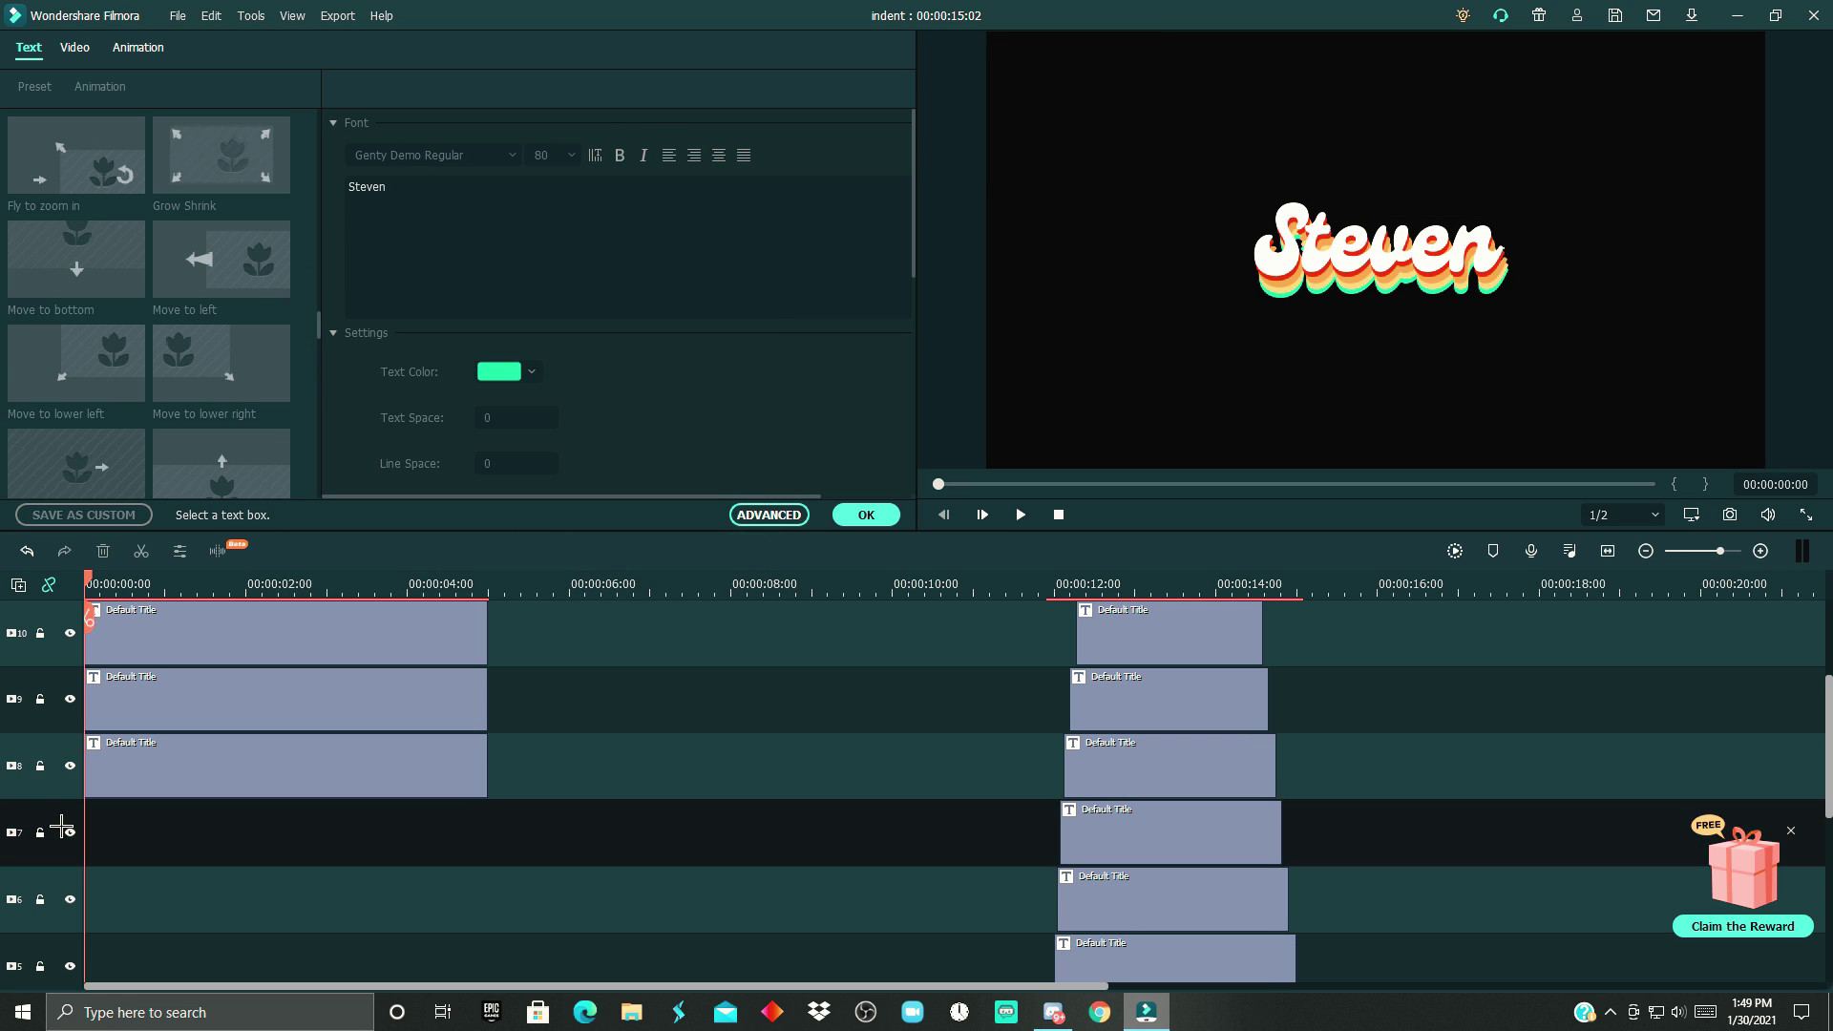
key(ctrl+v)
click(532, 371)
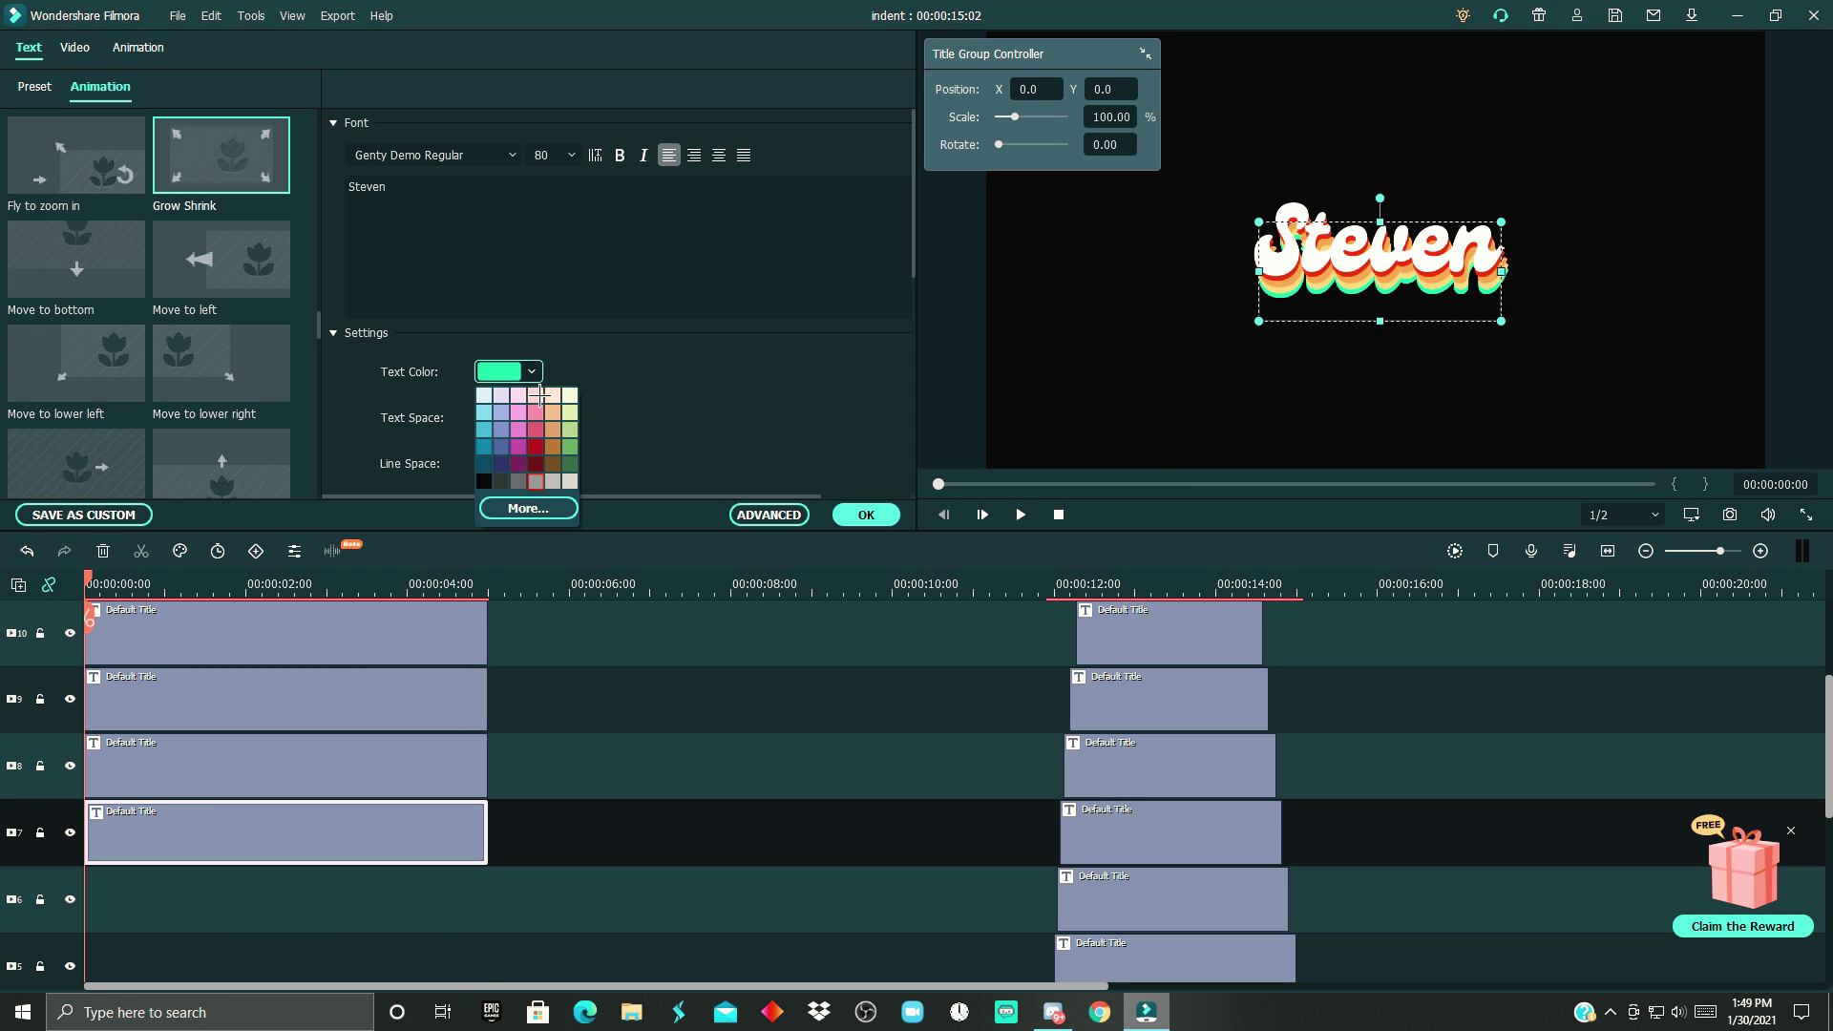
click(520, 510)
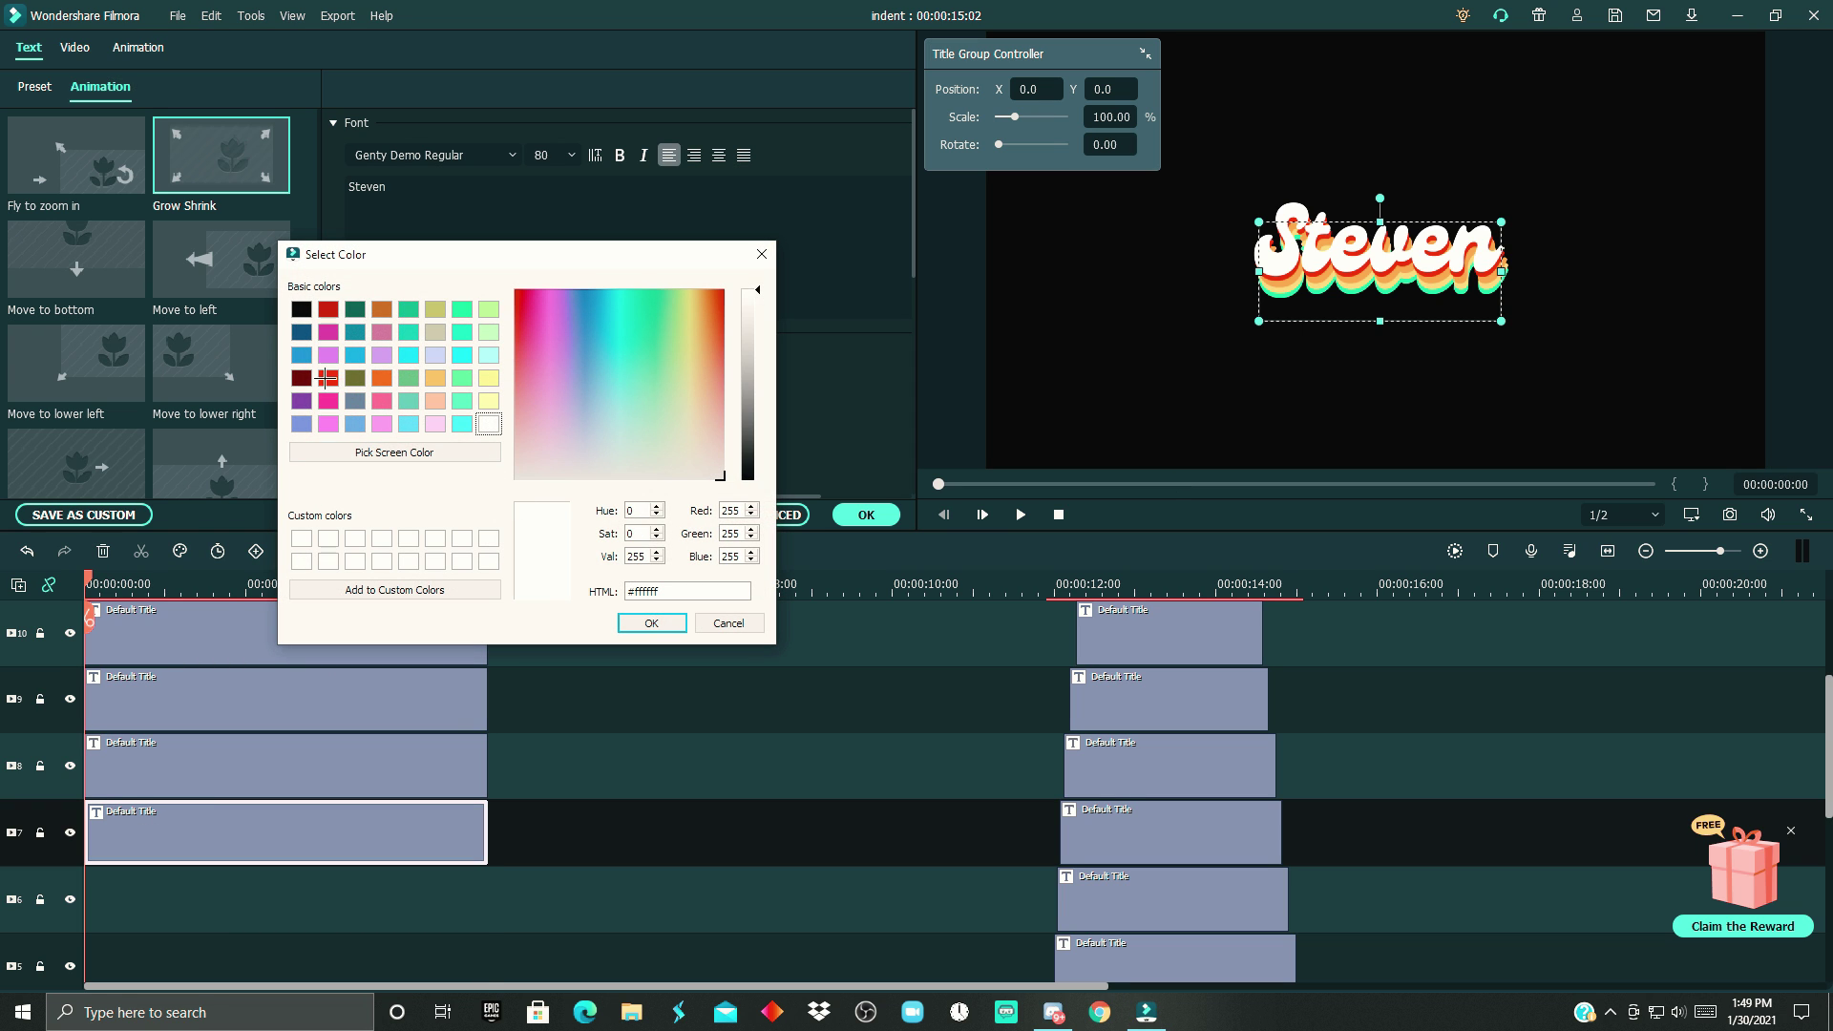
click(301, 354)
click(673, 630)
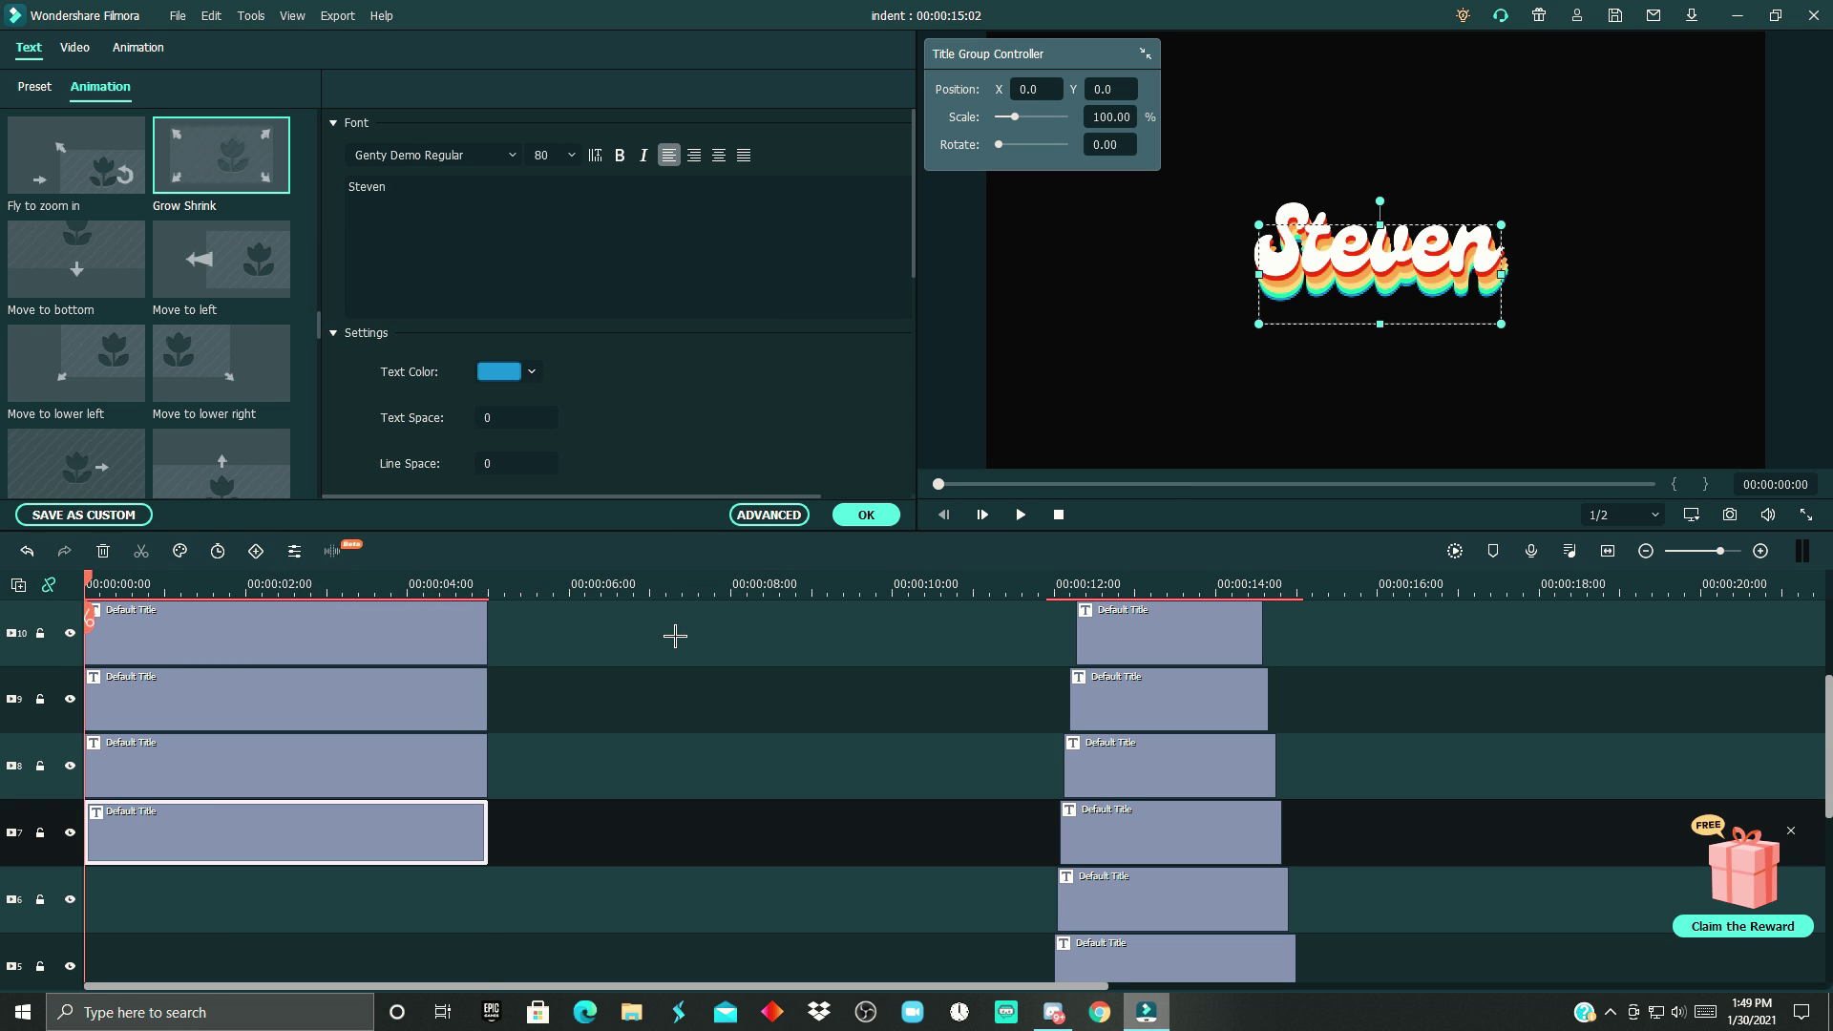
Paste a title copy at the start of track 6, colour its text light cyan and offset it slightly below the blue layer.
click(50, 895)
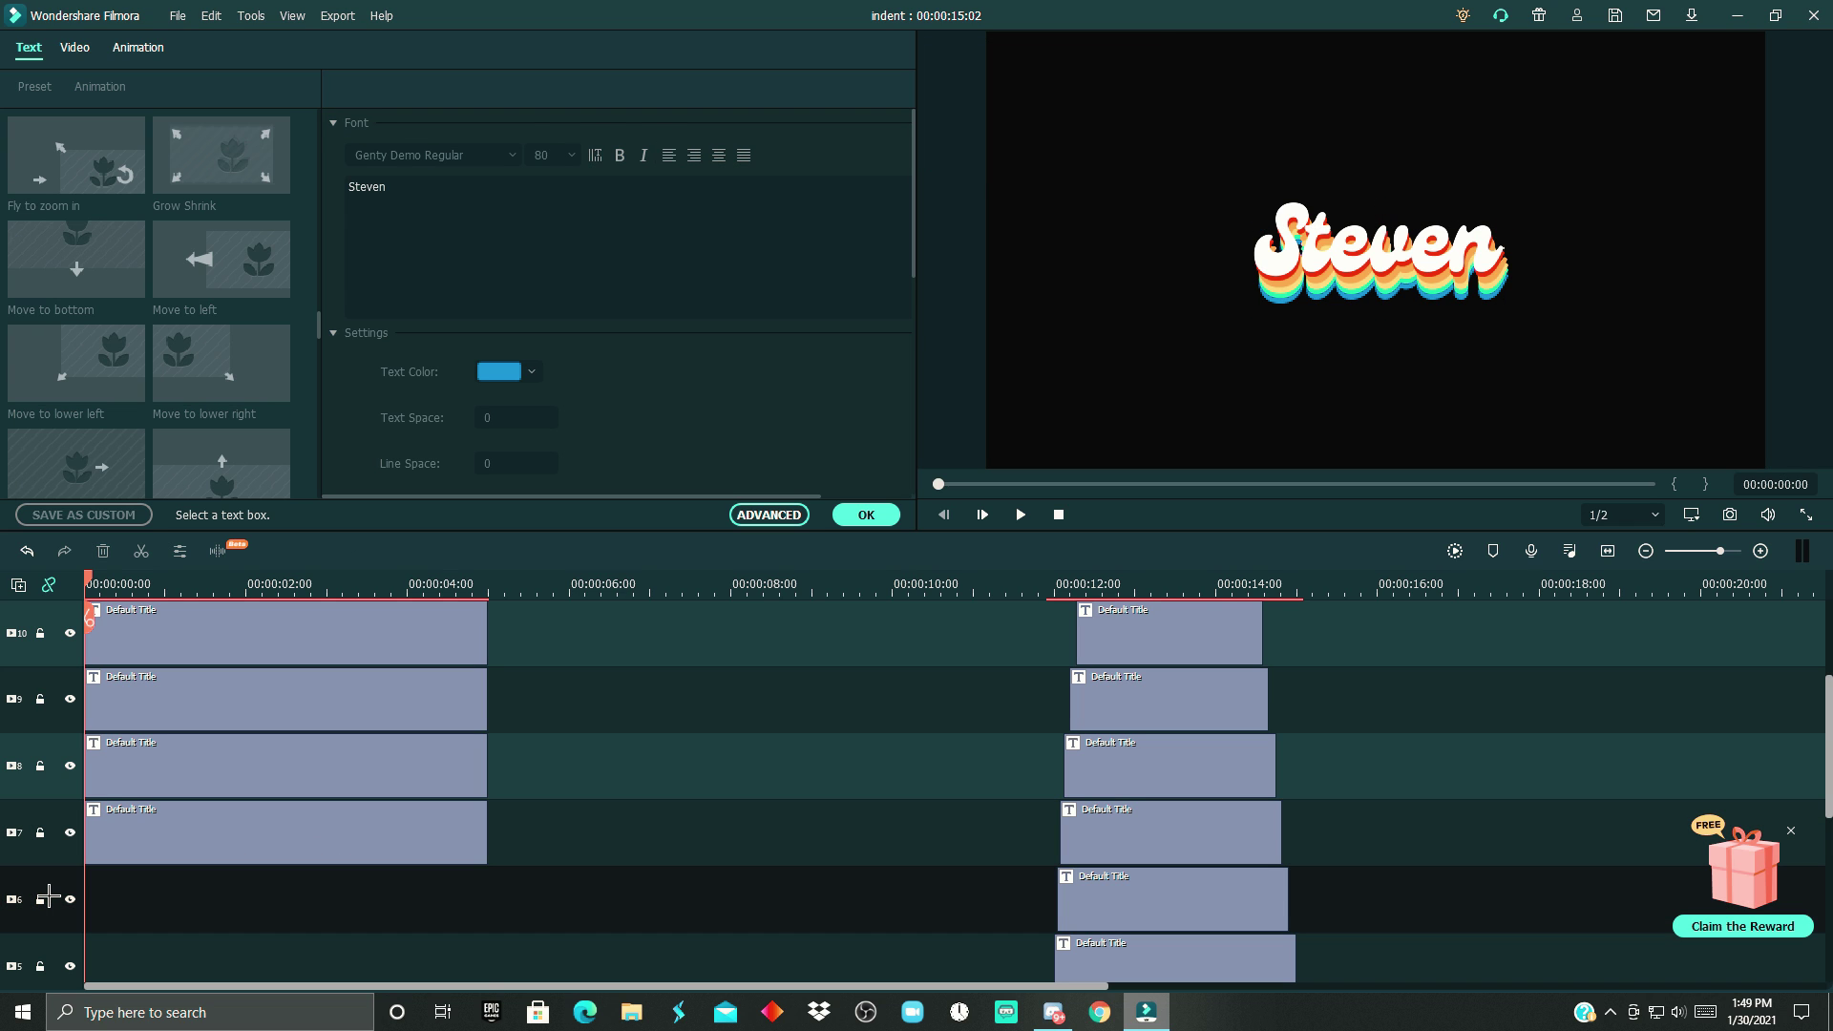
key(ctrl+v)
double_click(337, 923)
click(531, 372)
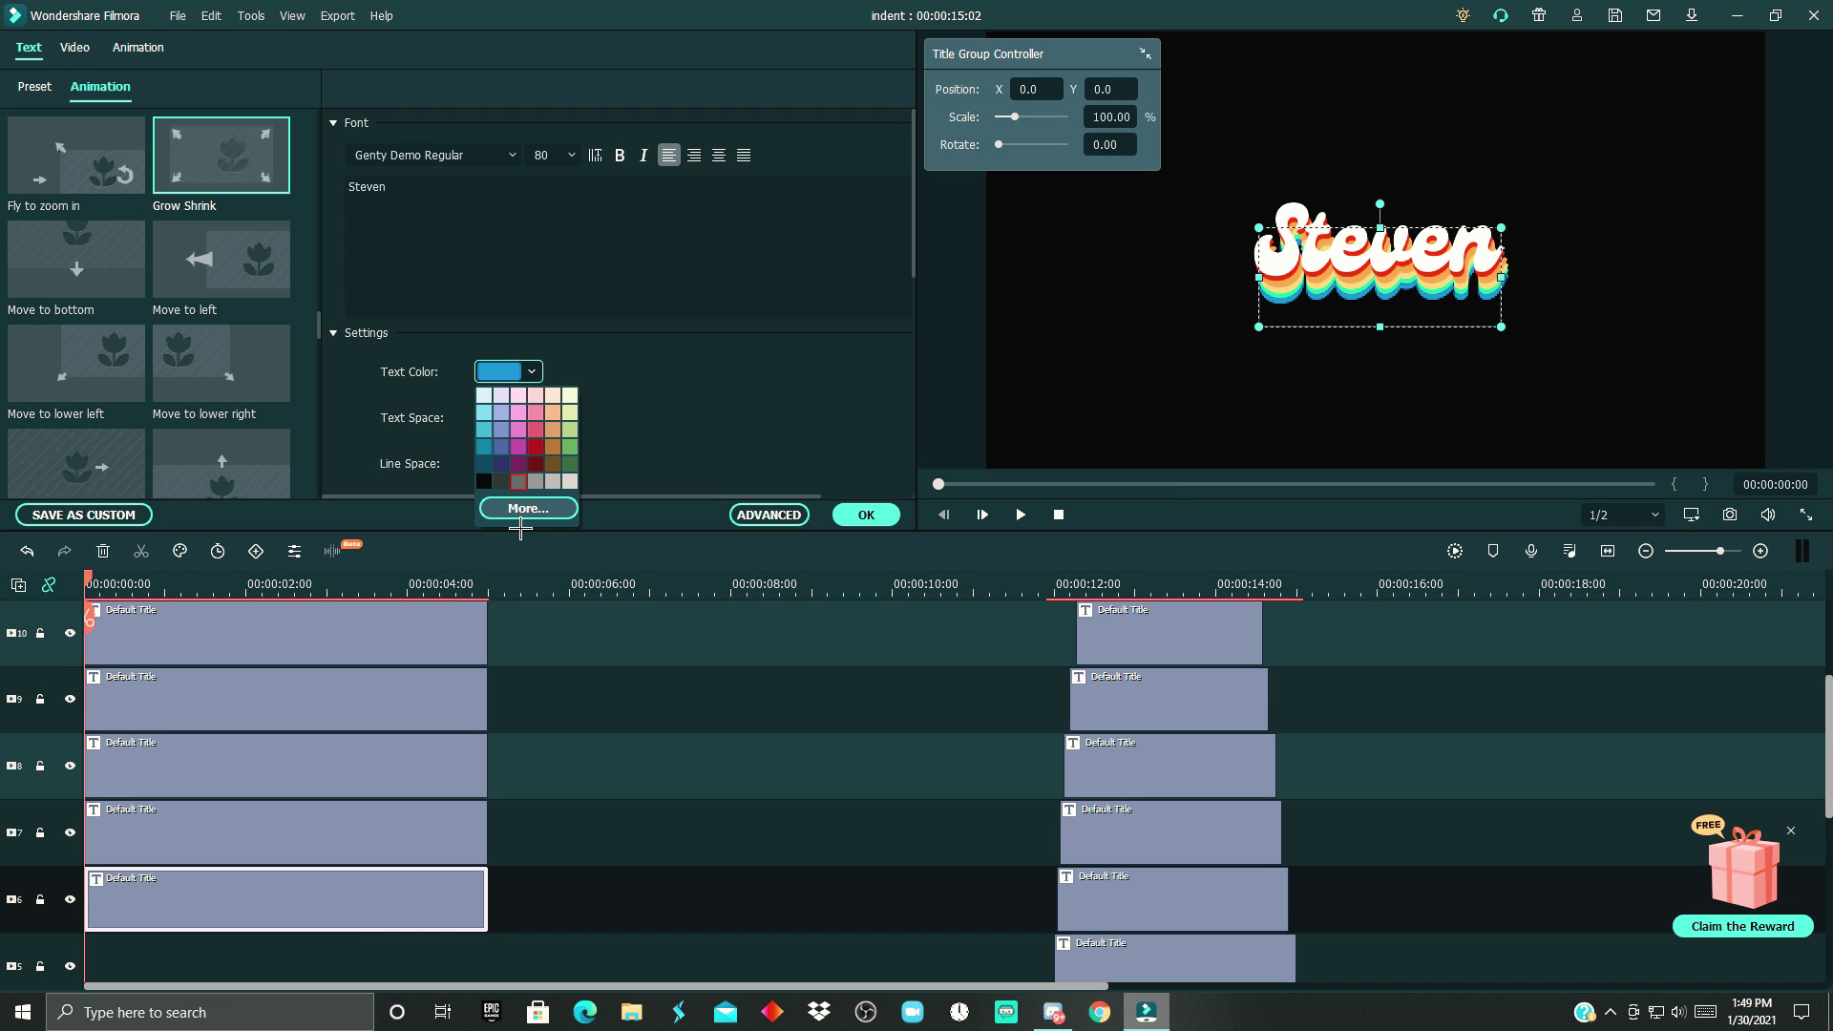
click(524, 509)
click(408, 424)
click(652, 624)
Trim both ends of the track 12 title to about 0.8–3.5 seconds and the track 11 title to about 0.5–3.6 seconds.
scroll(430, 732, up, 4)
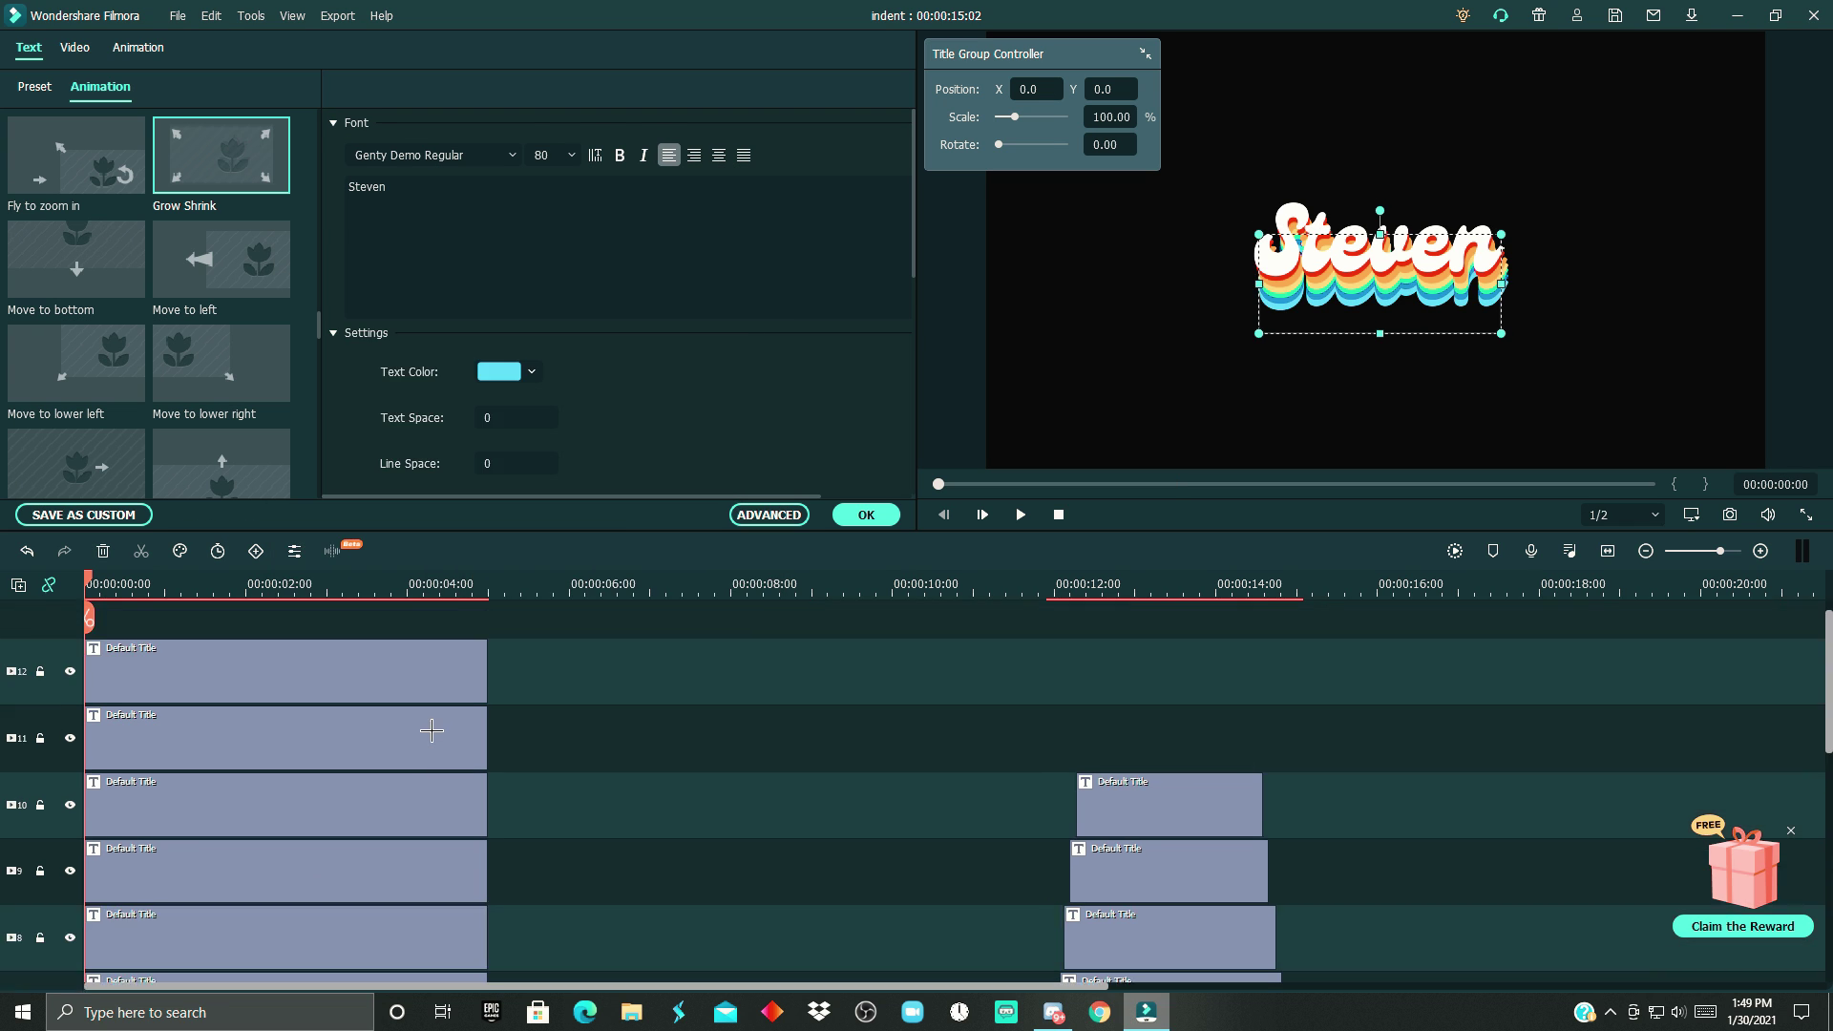
double_click(373, 702)
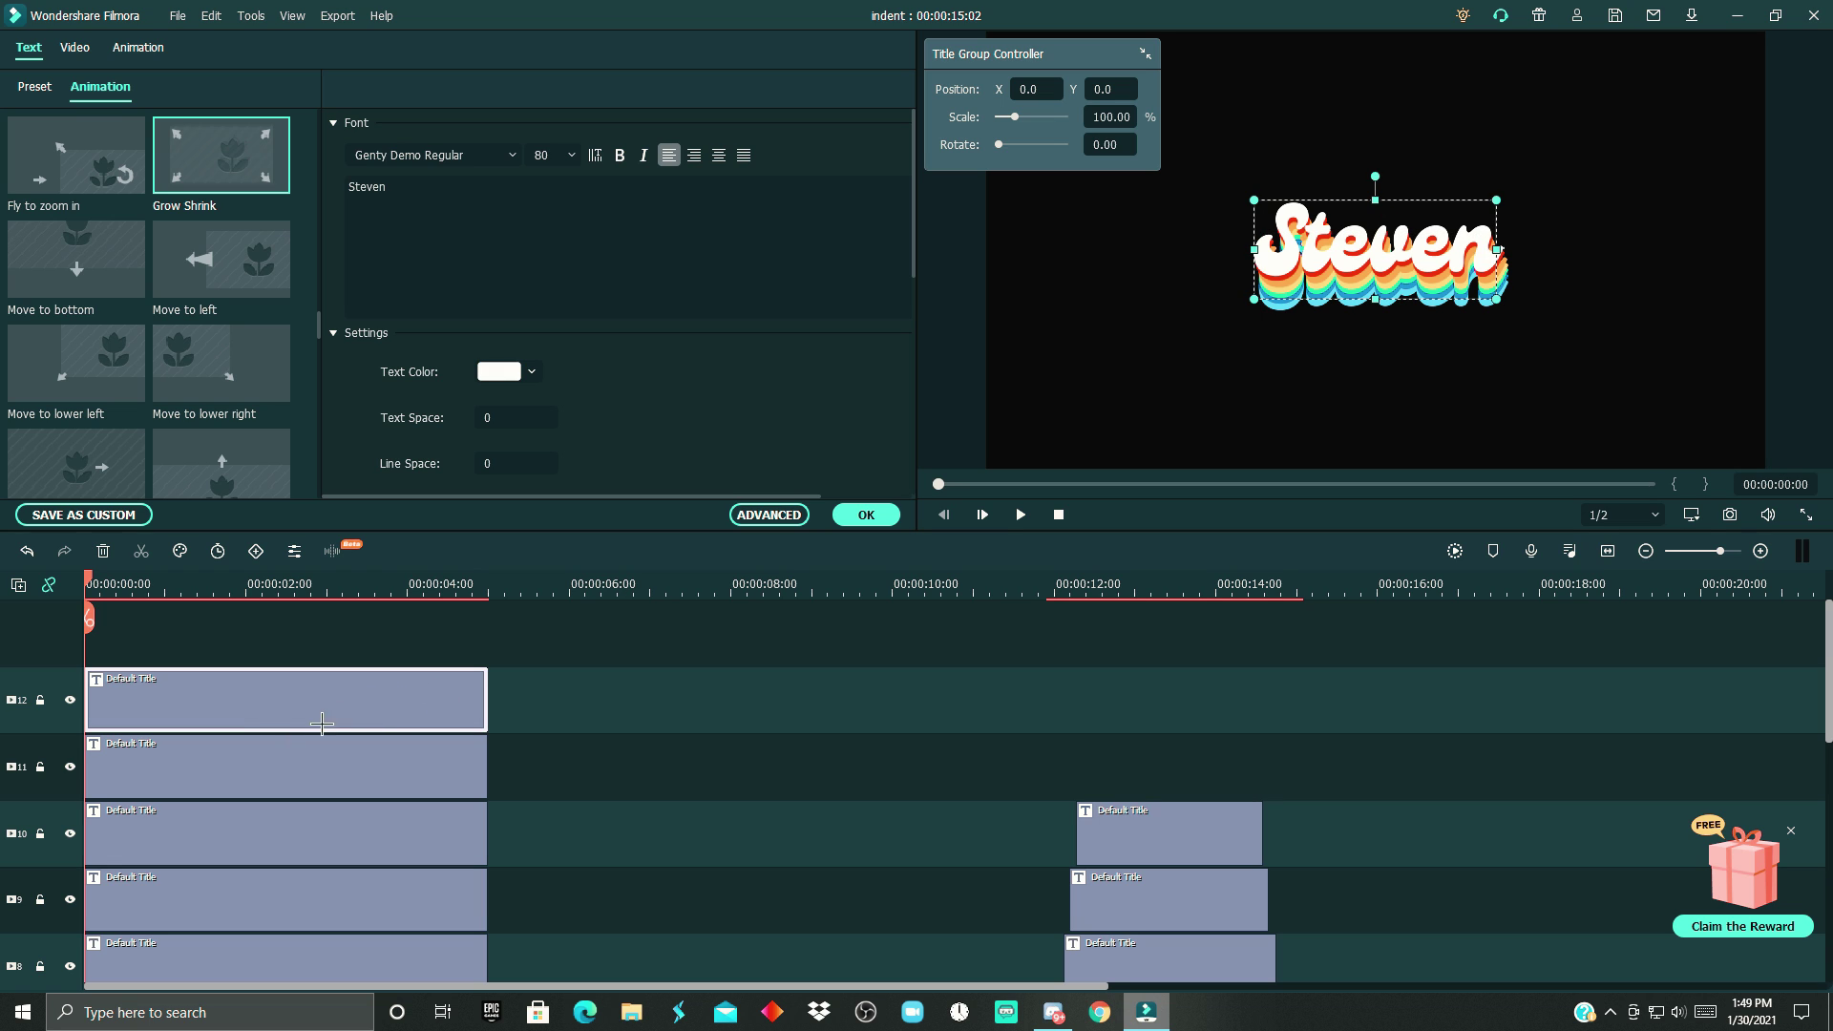
drag(94, 698, 173, 699)
drag(483, 700, 364, 702)
drag(175, 714, 157, 716)
drag(96, 775, 131, 772)
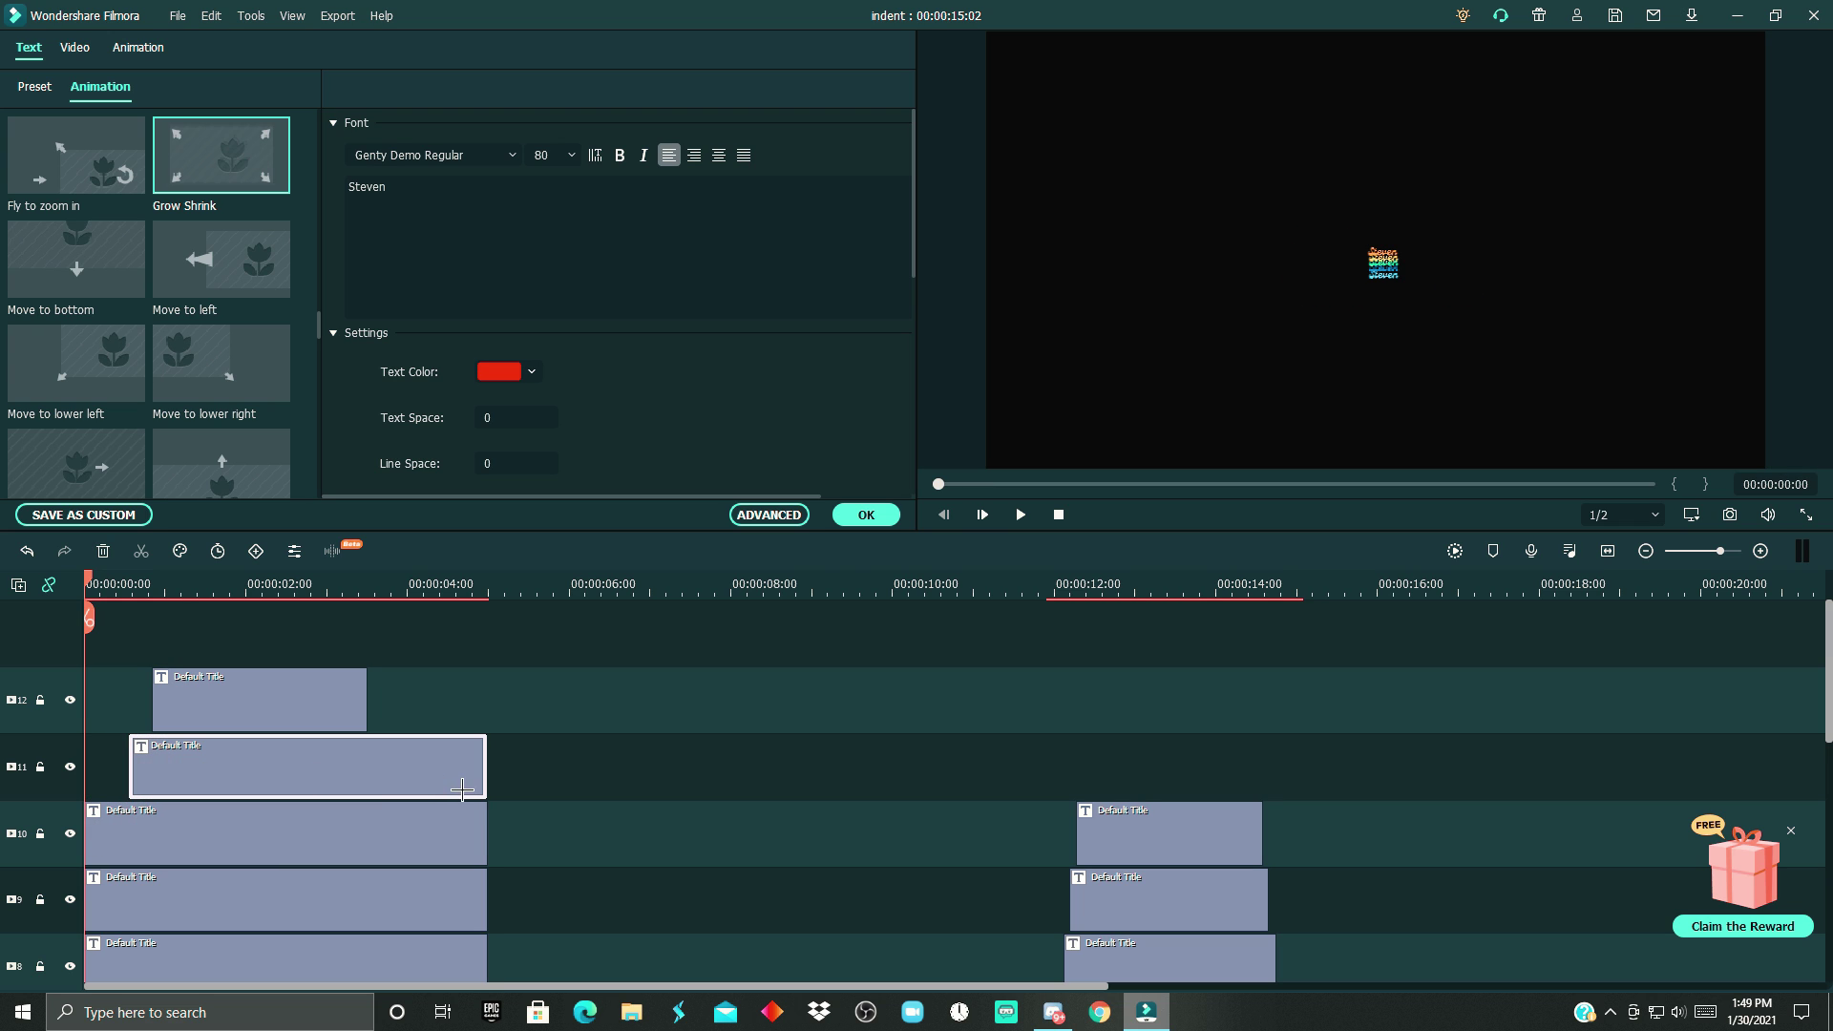
drag(500, 770, 380, 769)
Trim both ends of the track 10 title to about 0.5–3.7 seconds and the track 9 title to about 0.3–3.9 seconds.
scroll(500, 741, down, 1)
click(485, 738)
drag(499, 737, 387, 738)
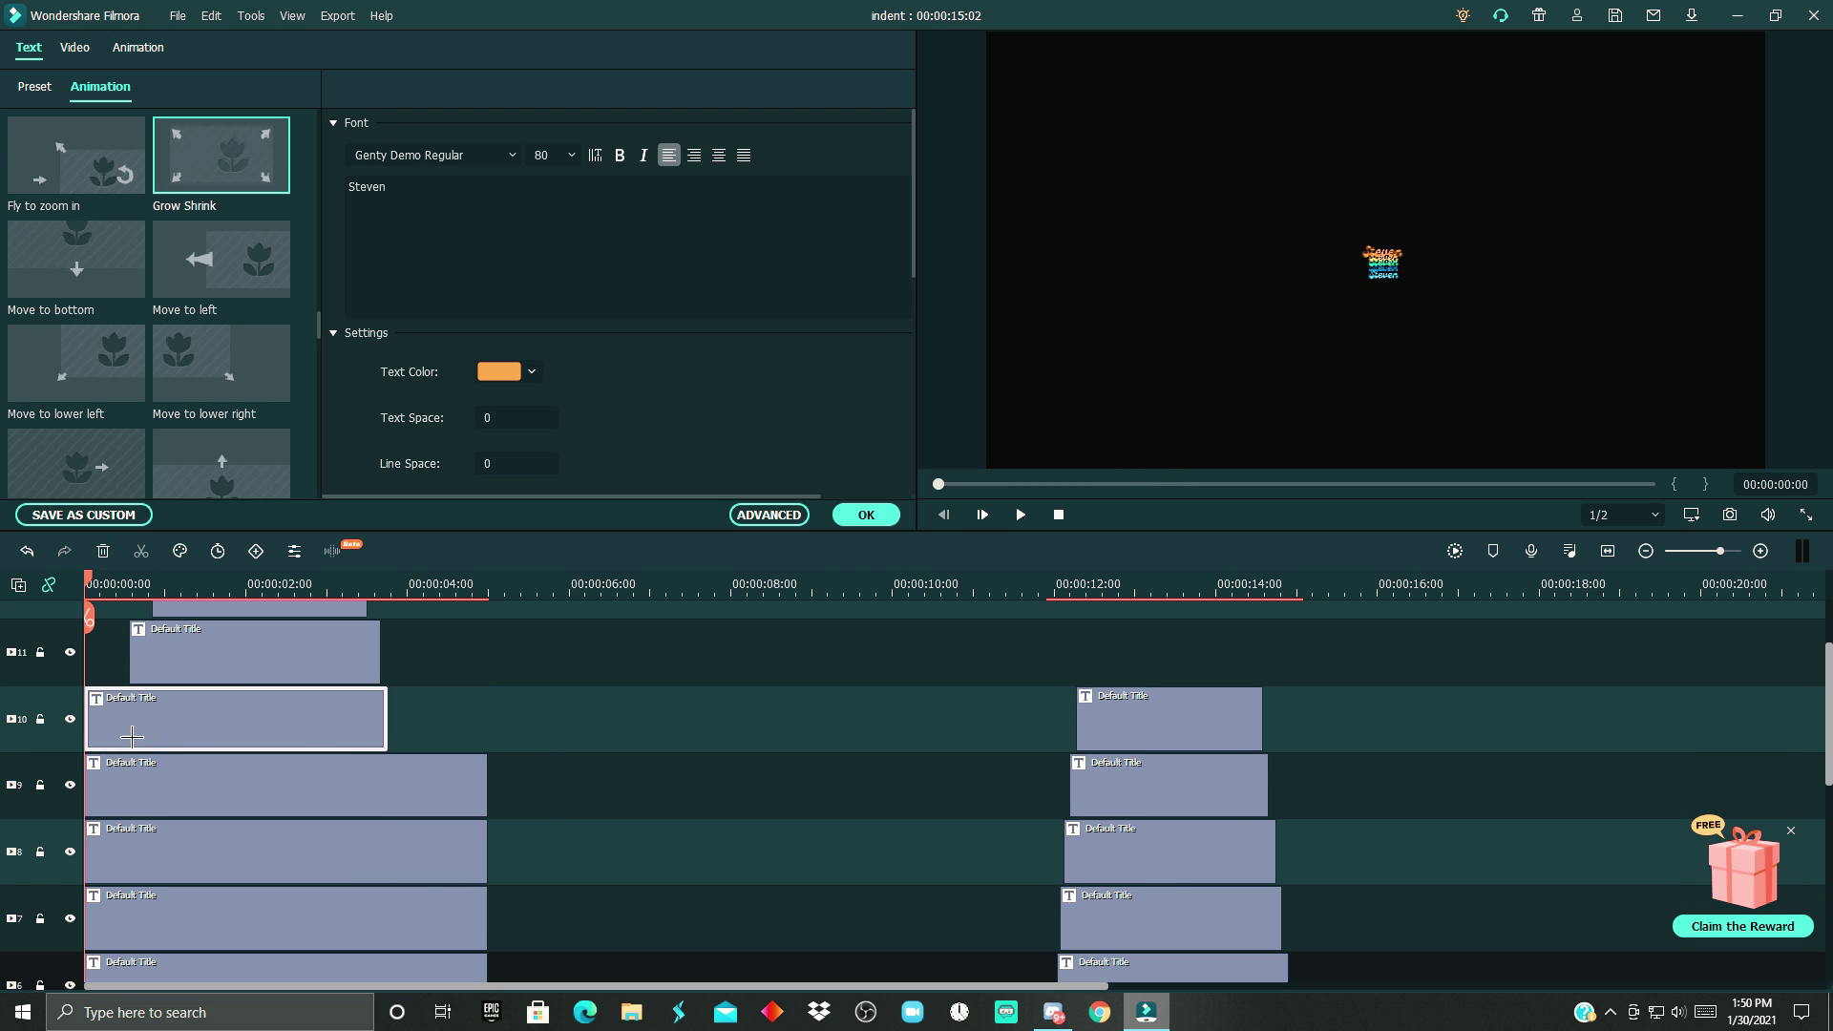
drag(93, 733, 130, 733)
click(448, 782)
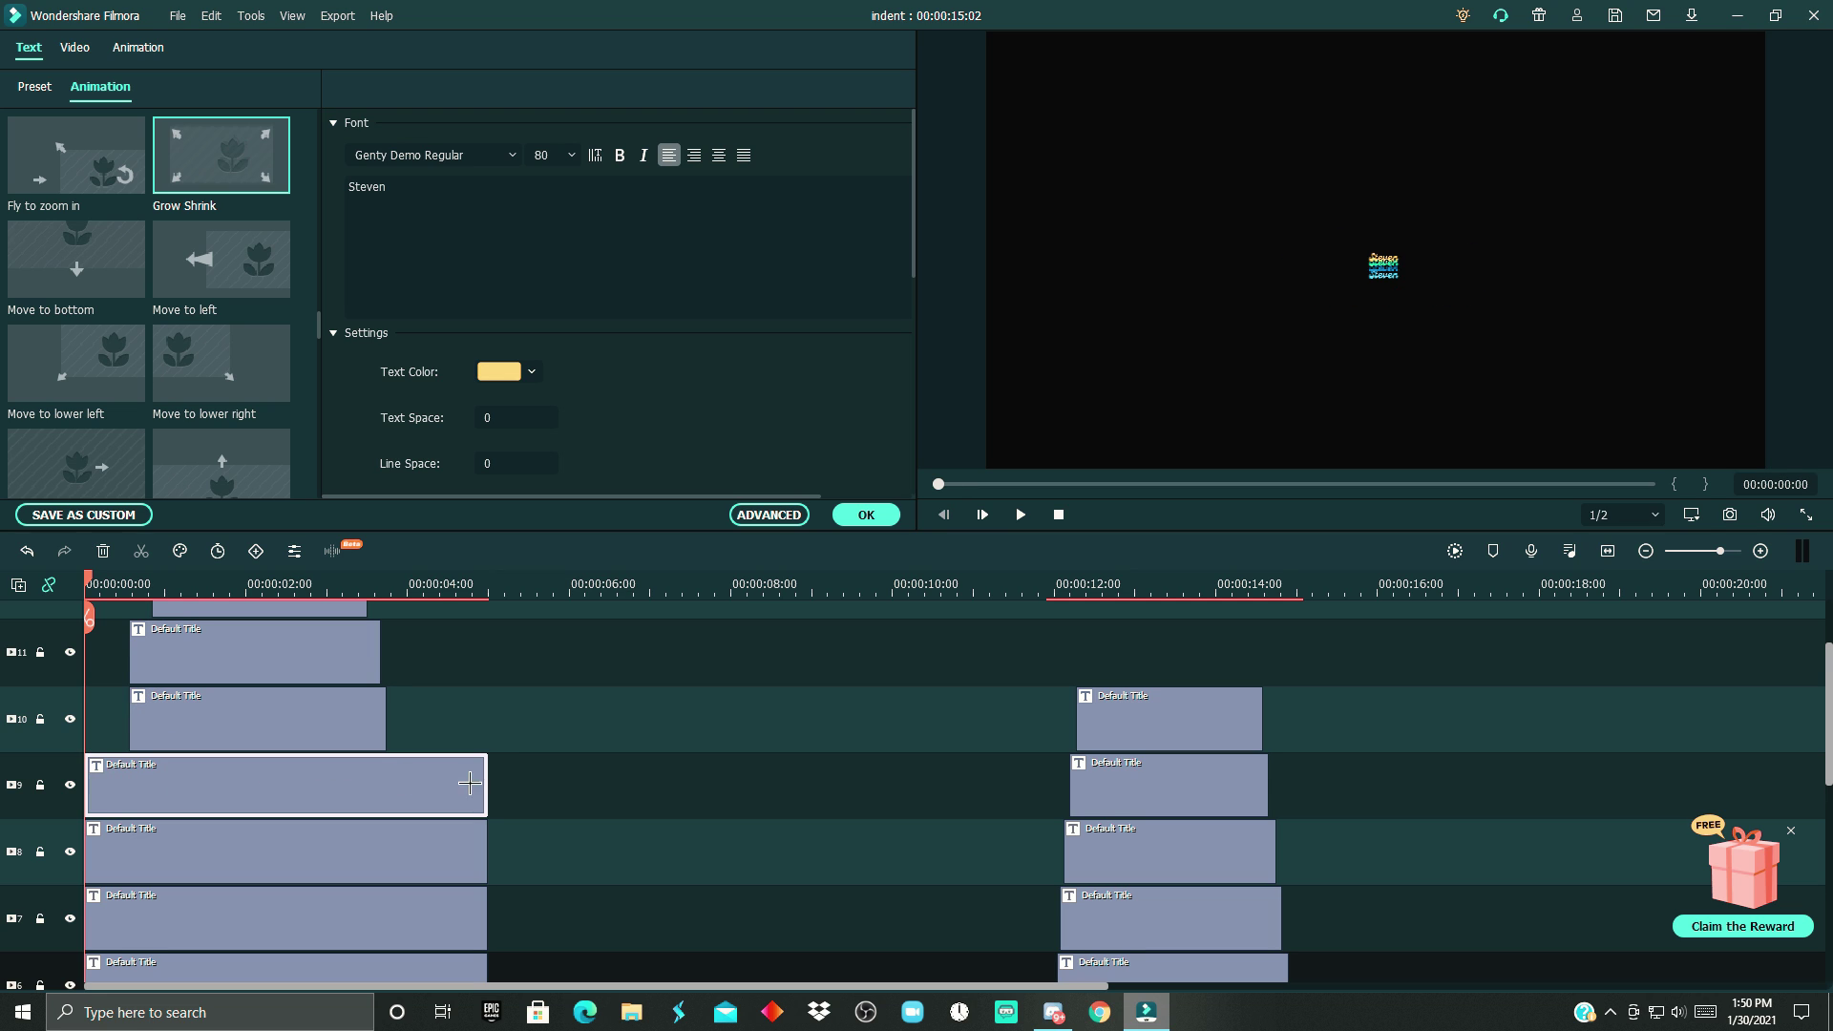
drag(498, 781, 398, 781)
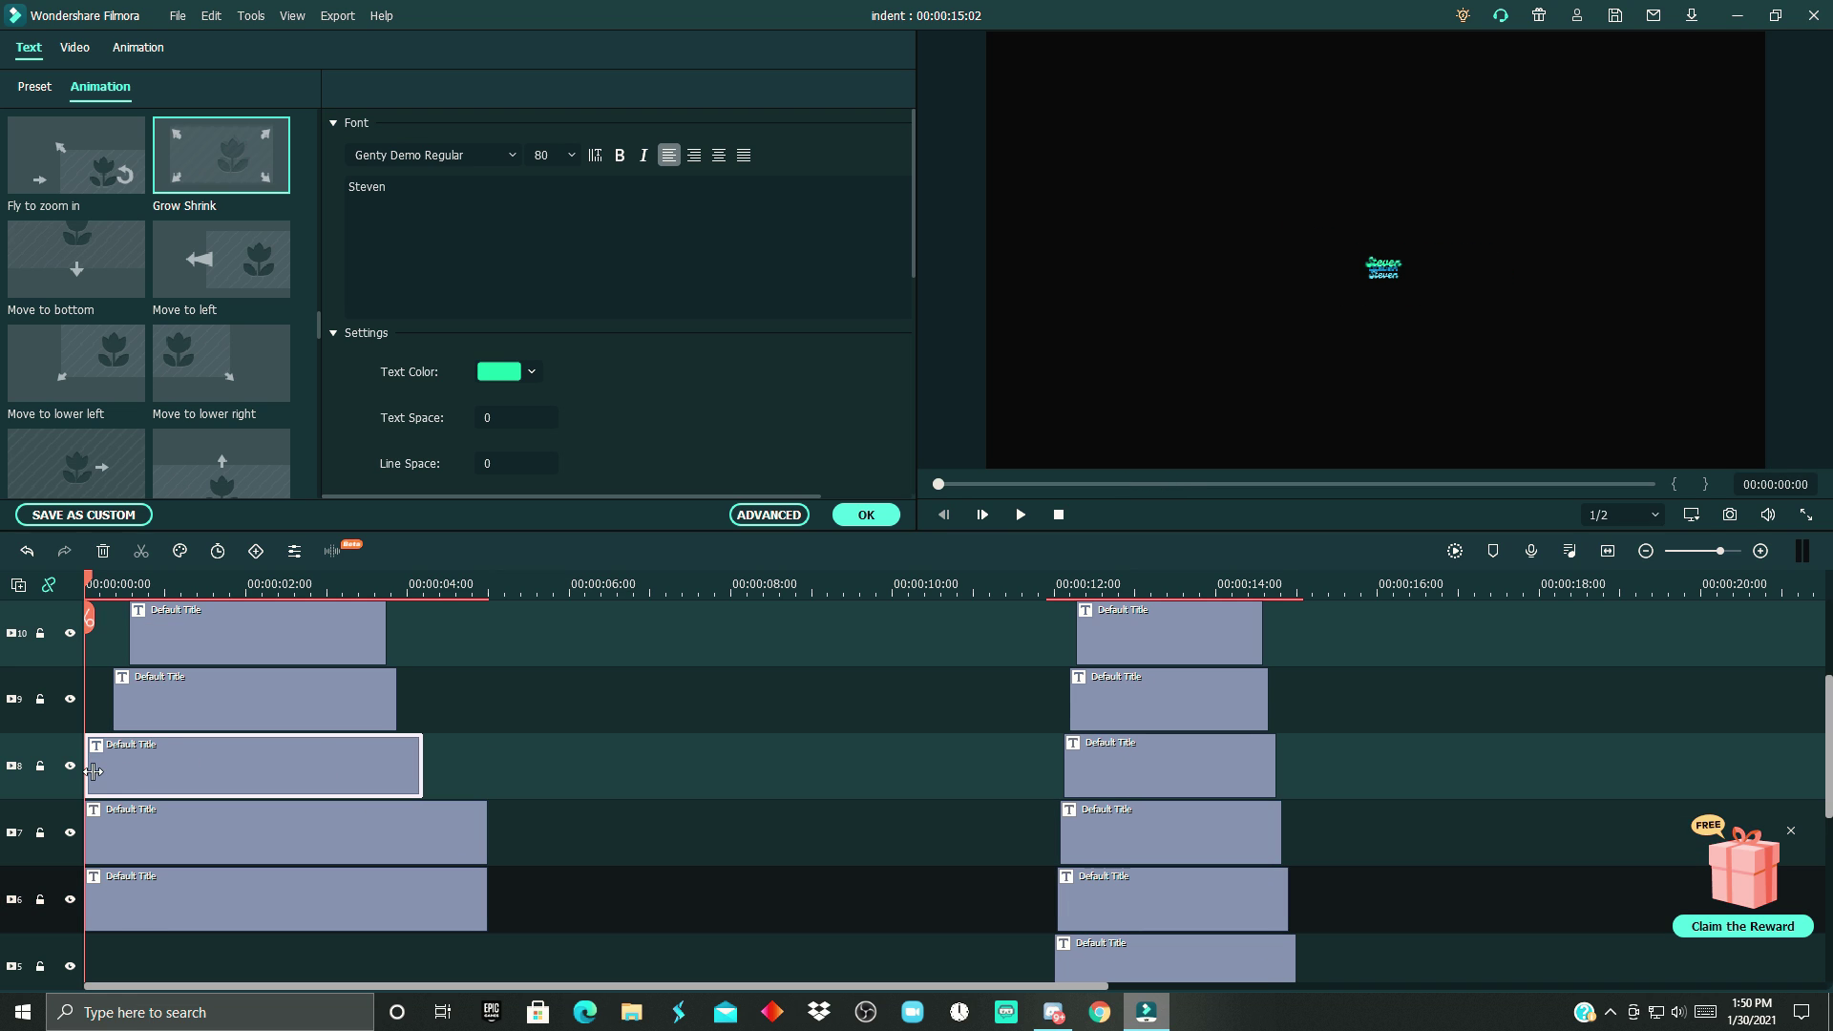
Trim the titles on tracks 8, 7 and 6 into progressively longer clips ending at about 4.2, 4.3 and 4.6 seconds.
drag(93, 771, 105, 771)
click(497, 840)
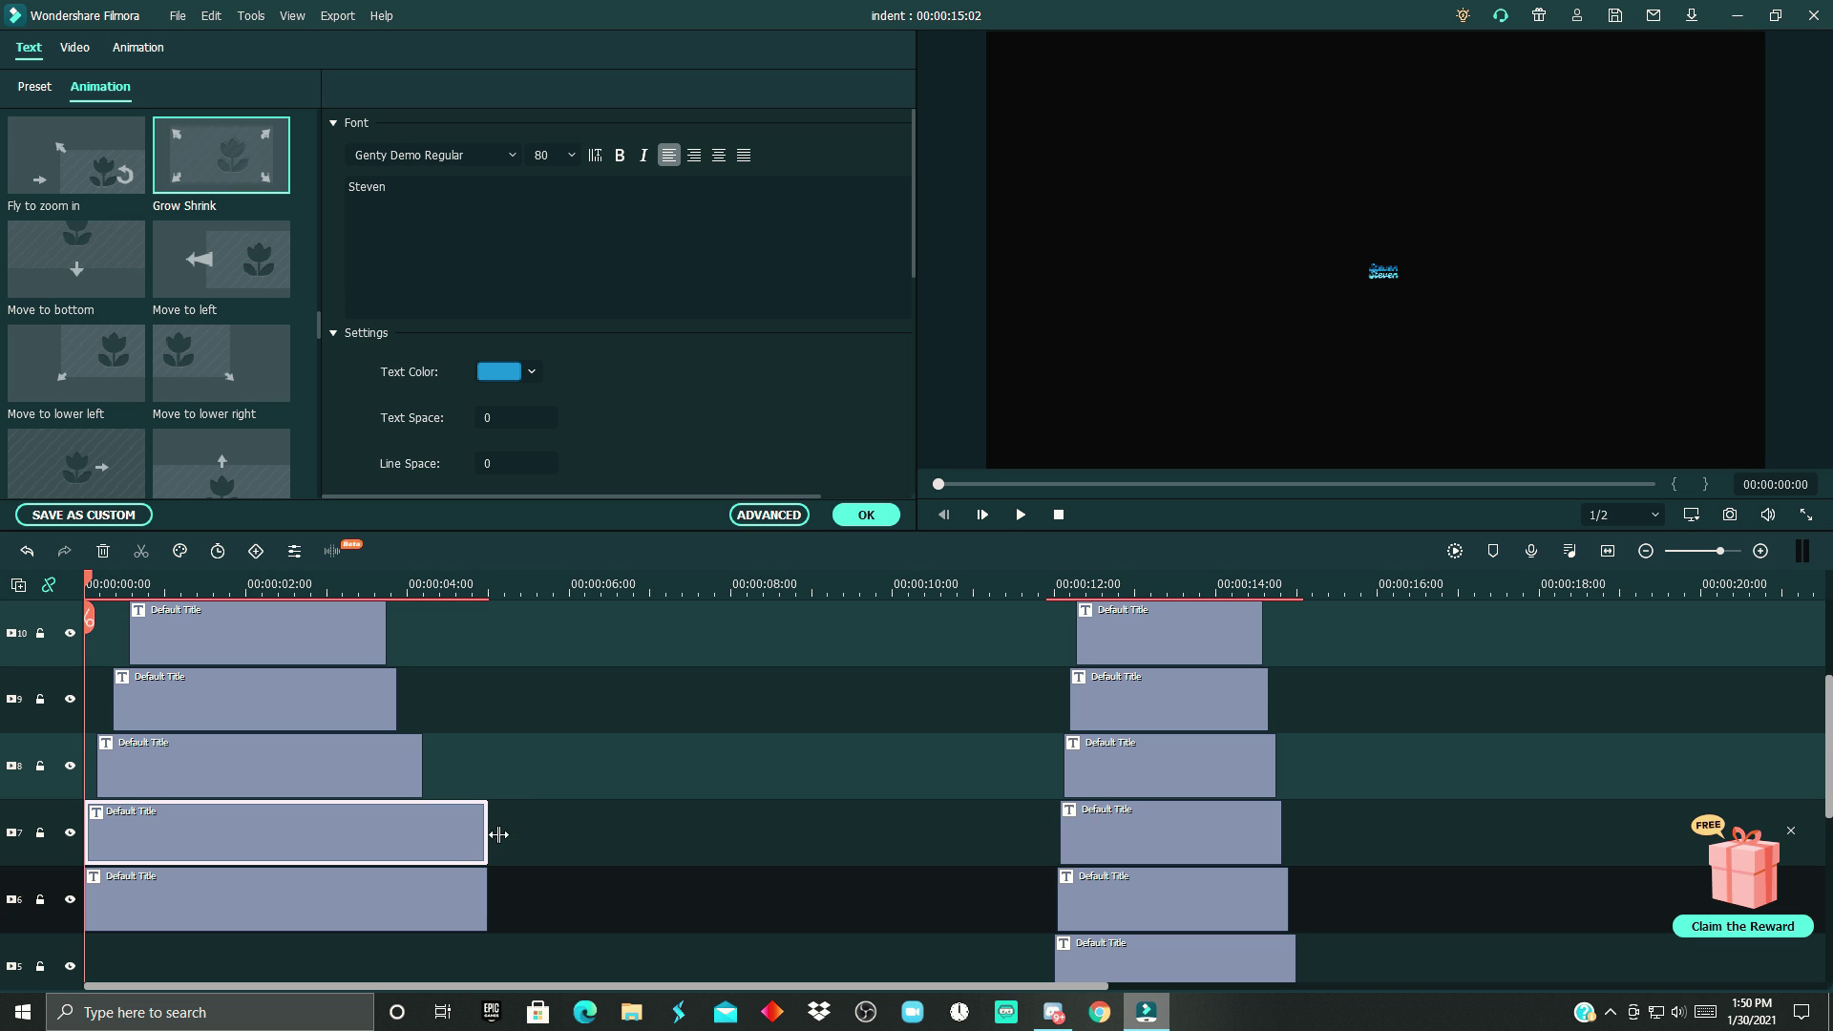
drag(497, 835, 488, 835)
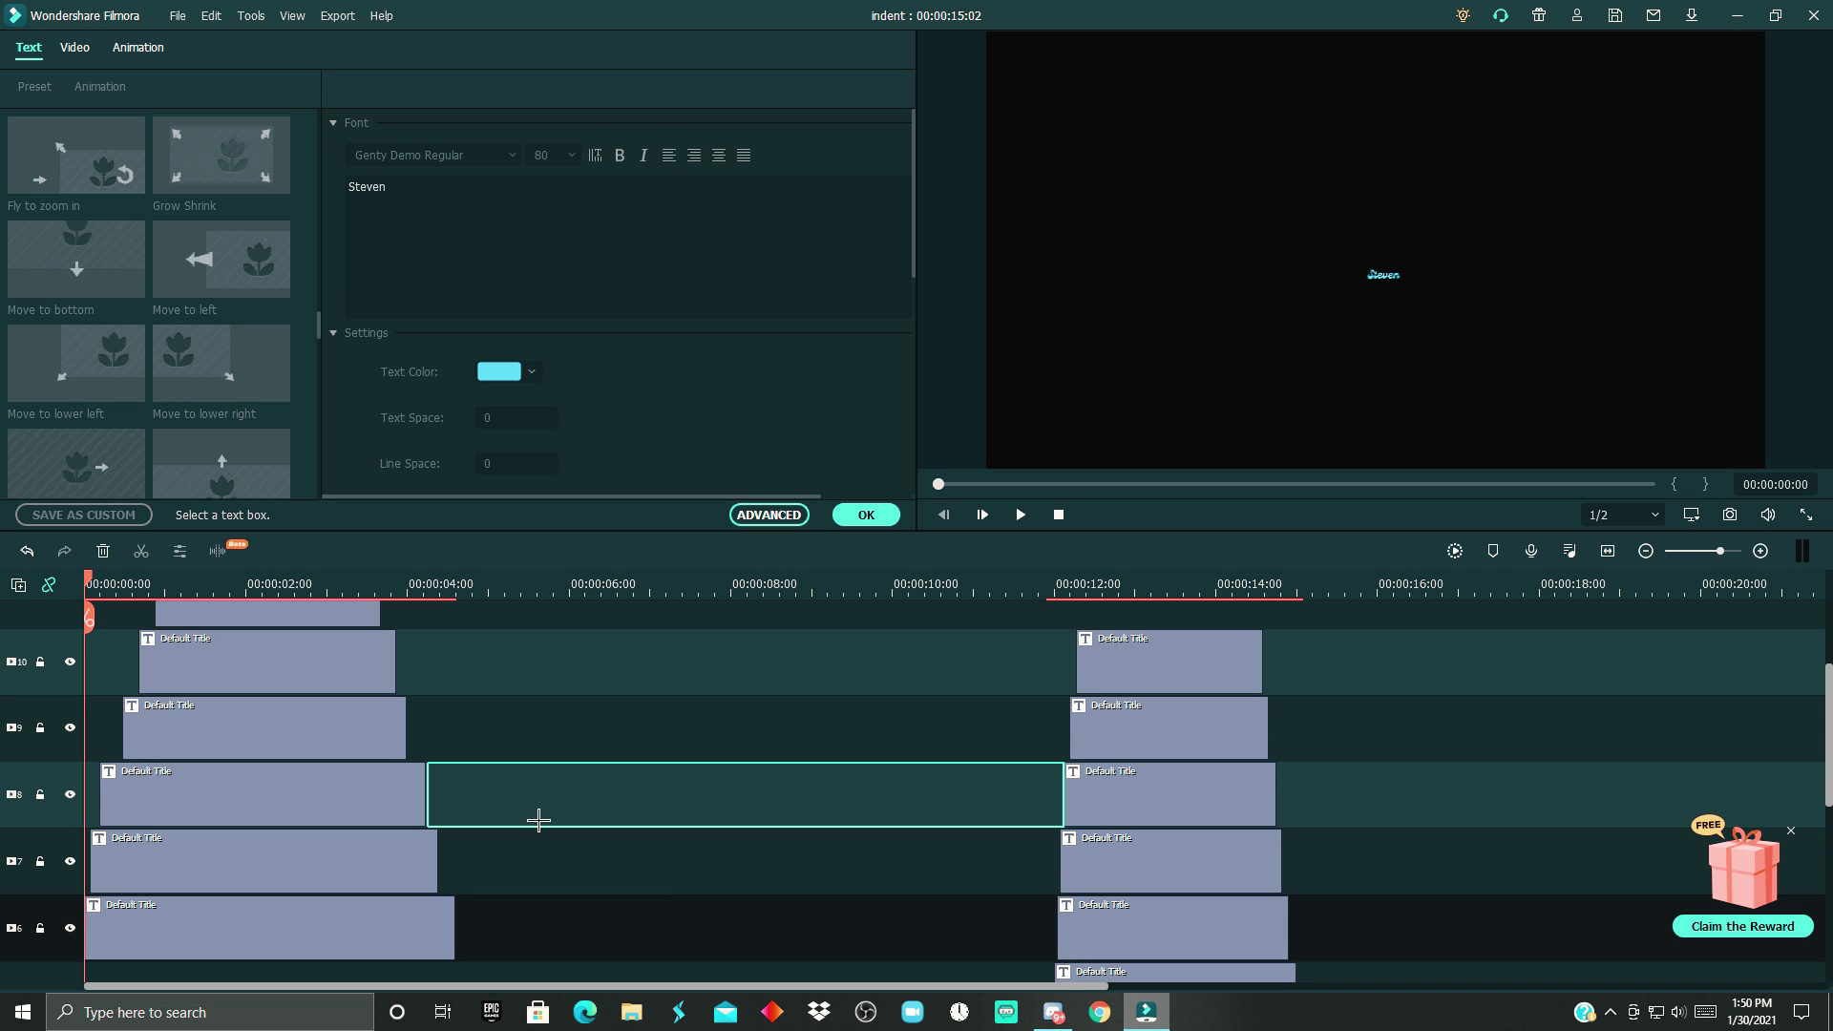
Play the stacked titles to check their staggered entrance and return the playhead to the start.
scroll(534, 821, up, 5)
scroll(449, 775, down, 6)
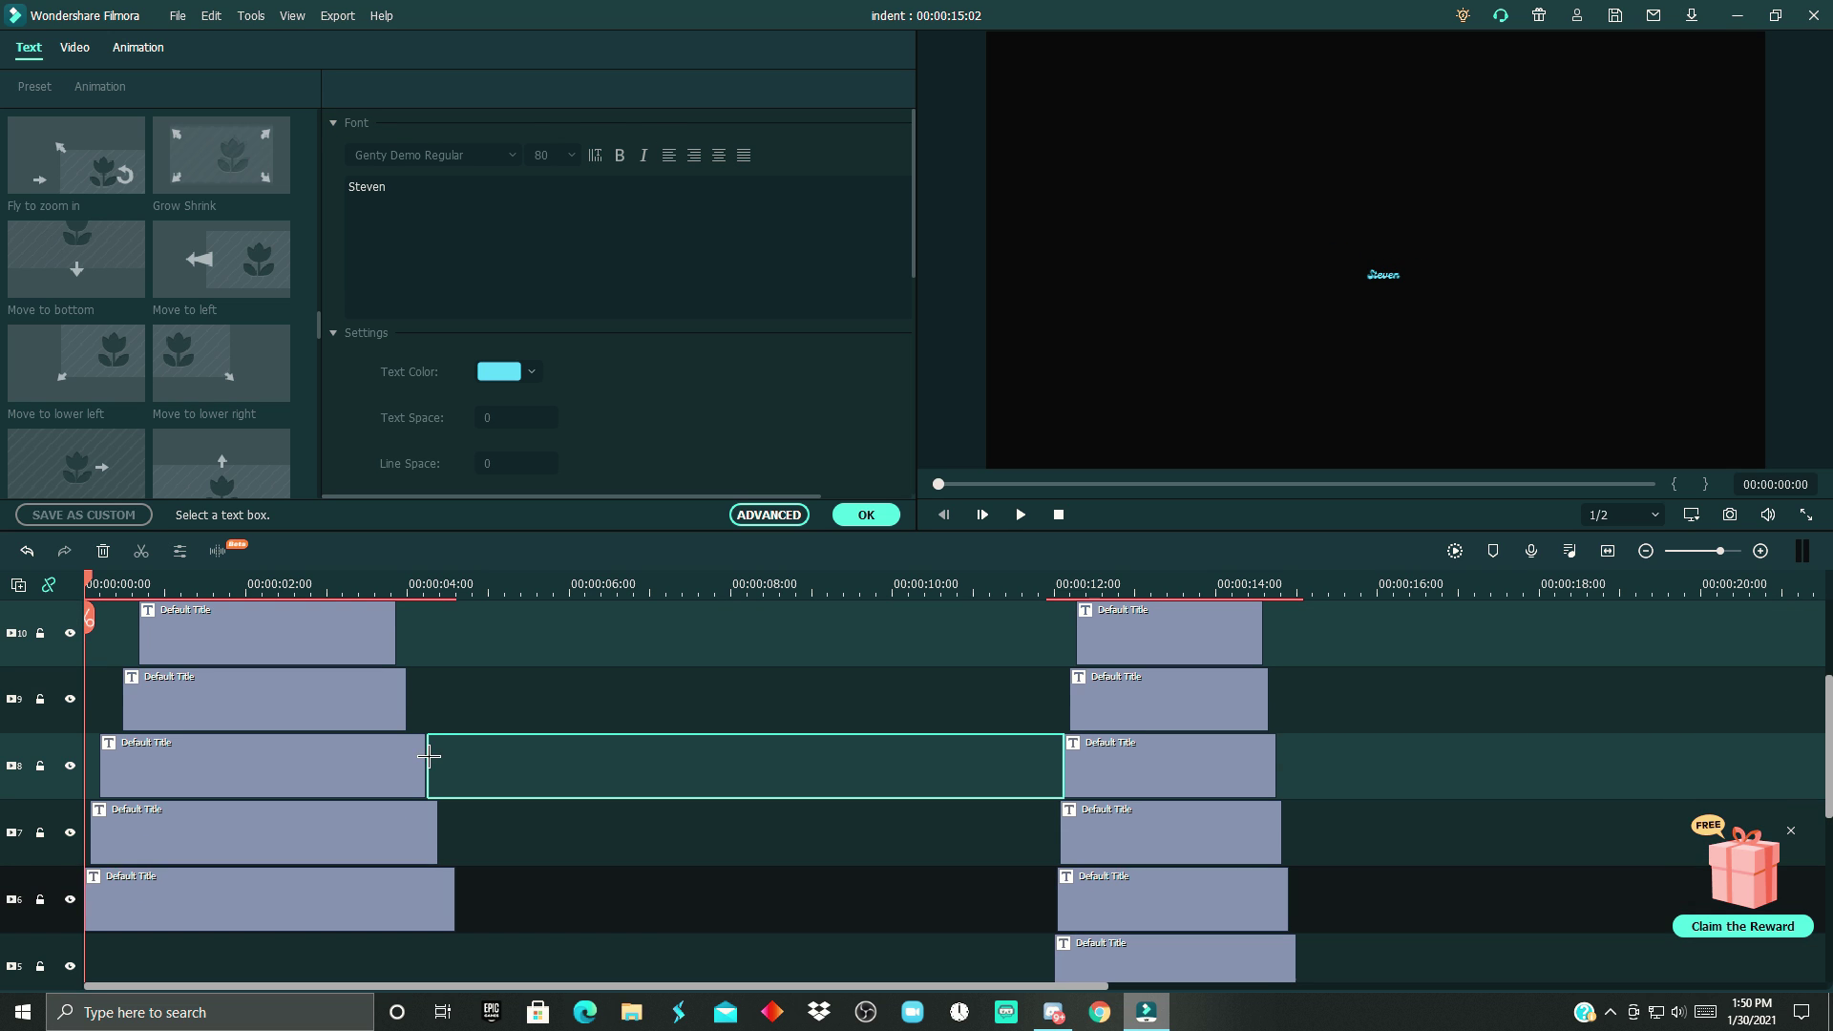
scroll(508, 759, up, 2)
key(space)
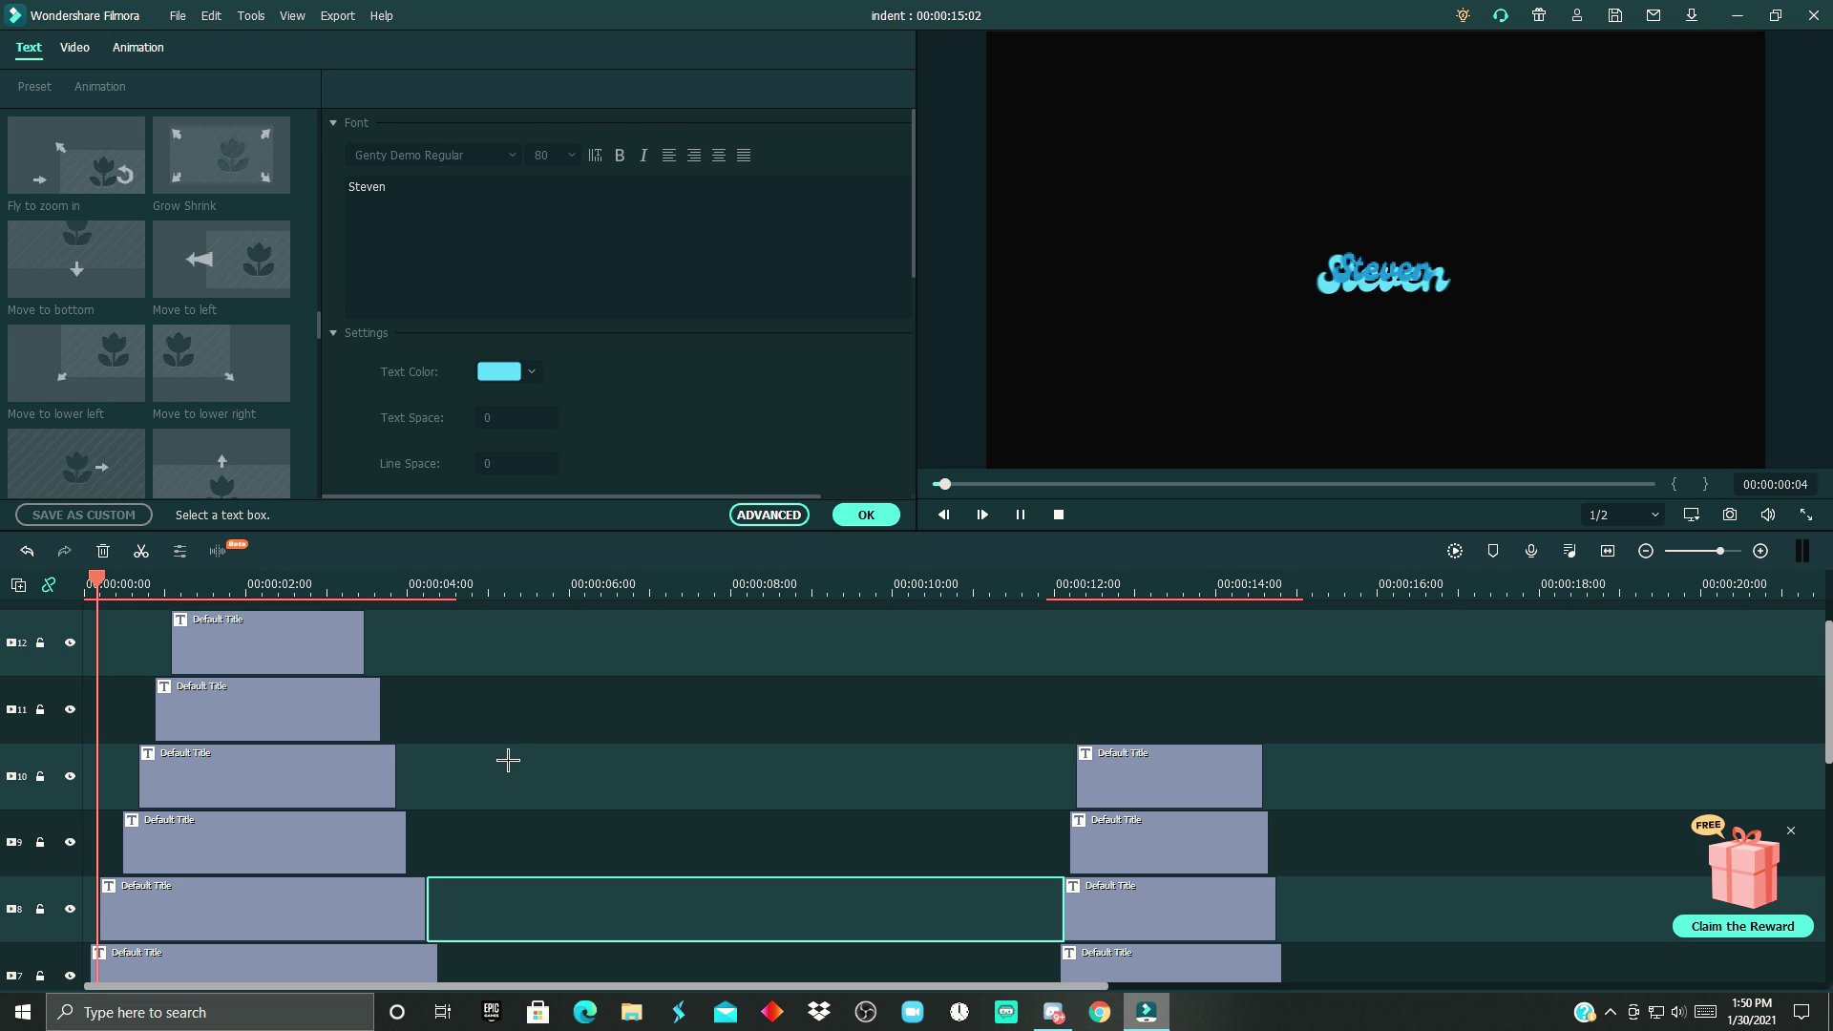
key(space)
drag(286, 593, 30, 630)
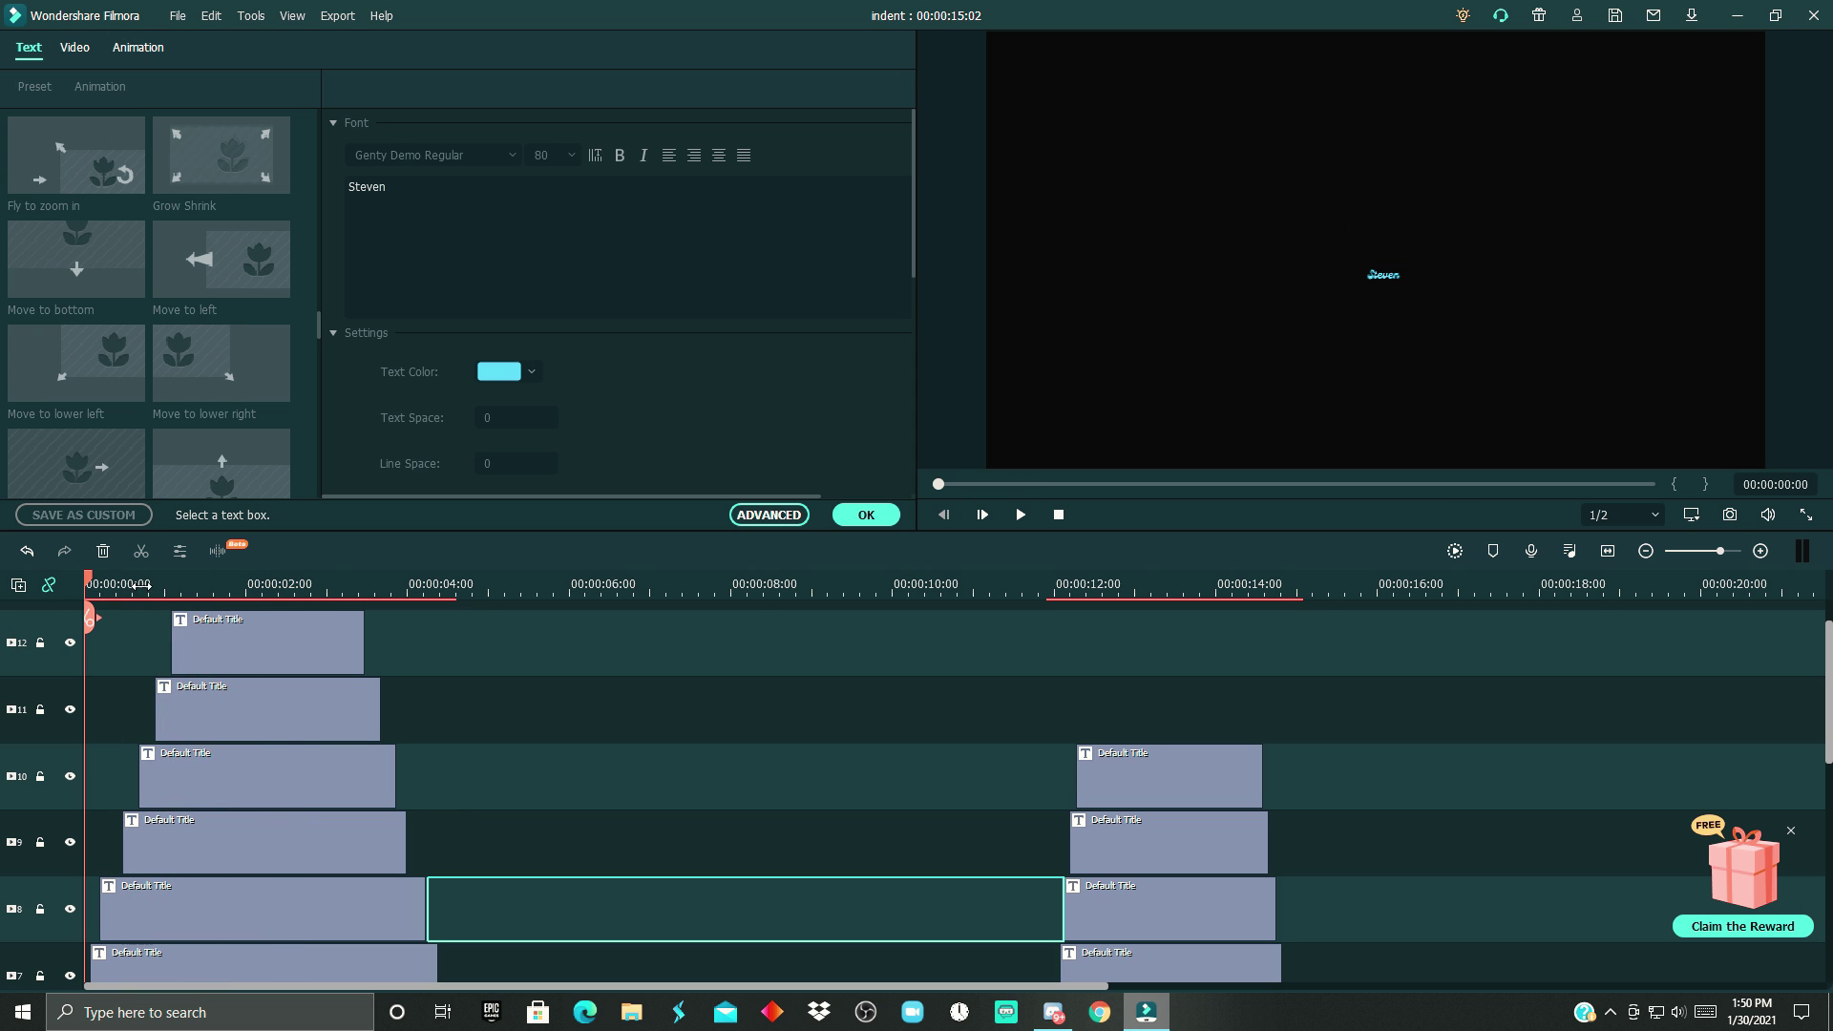
Adjust the titles on tracks 7, 8 and 9 to start about 1, 3 and 7 frames into the timeline.
scroll(138, 585, up, 5)
scroll(124, 764, down, 2)
click(112, 874)
drag(113, 874, 101, 873)
click(169, 813)
drag(170, 813, 146, 813)
click(250, 736)
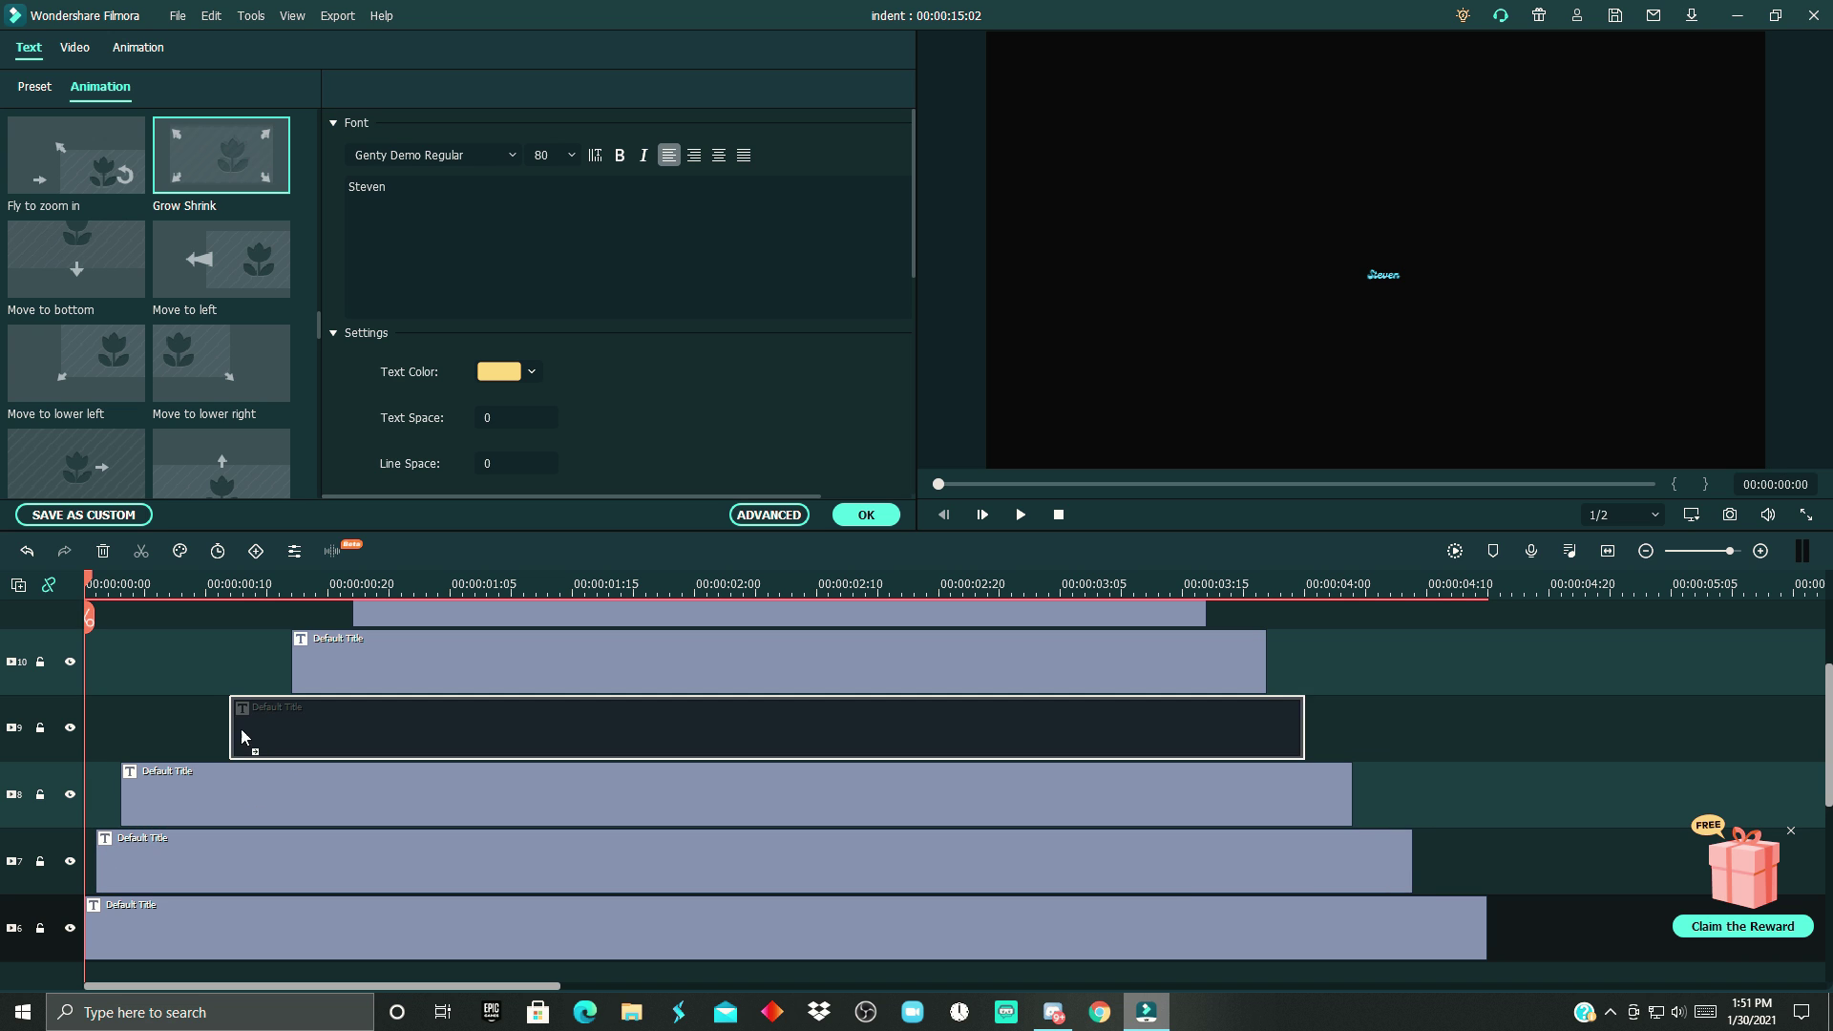
drag(249, 738, 188, 736)
Adjust the titles on tracks 10, 11 and 12 to start earlier, about 10, 13 and 16 frames into the timeline.
drag(323, 666, 237, 666)
scroll(353, 745, up, 2)
drag(393, 723, 284, 720)
scroll(445, 837, up, 1)
drag(463, 708, 324, 708)
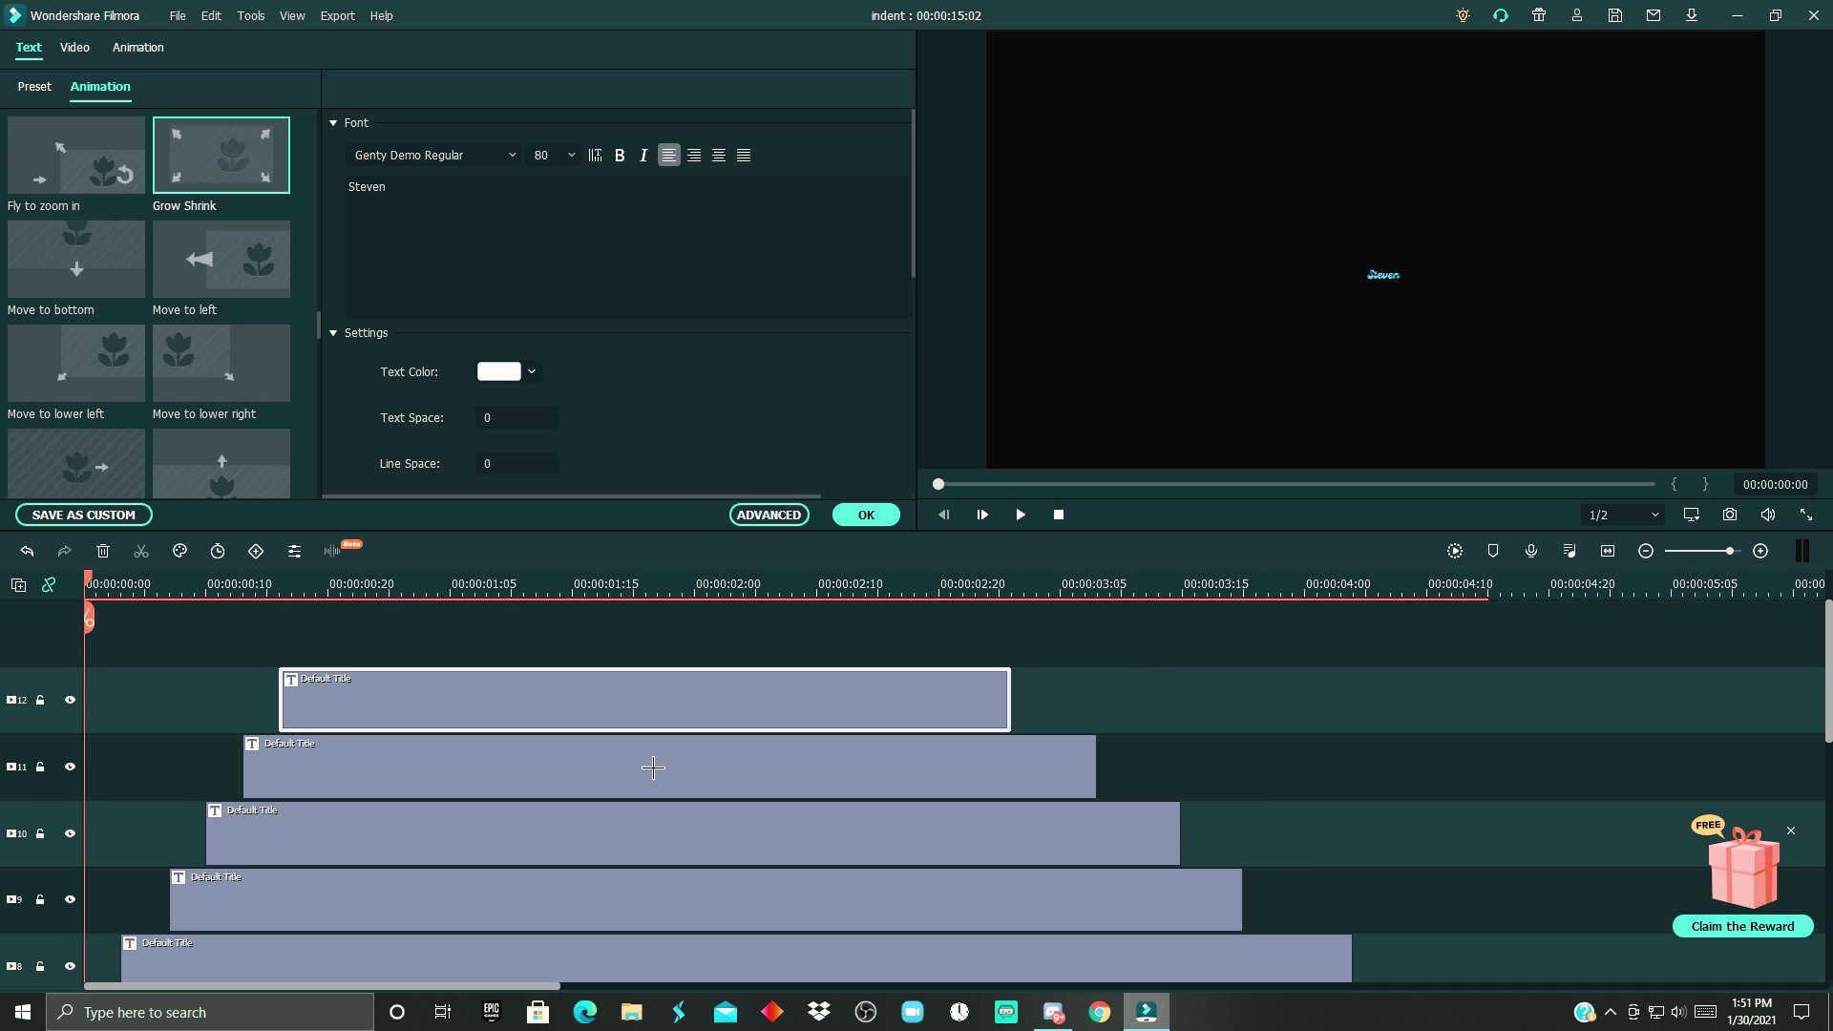
Play the retimed title animation to check how the coloured layers appear and disappear.
scroll(840, 795, down, 5)
key(space)
key(space)
scroll(1093, 802, up, 6)
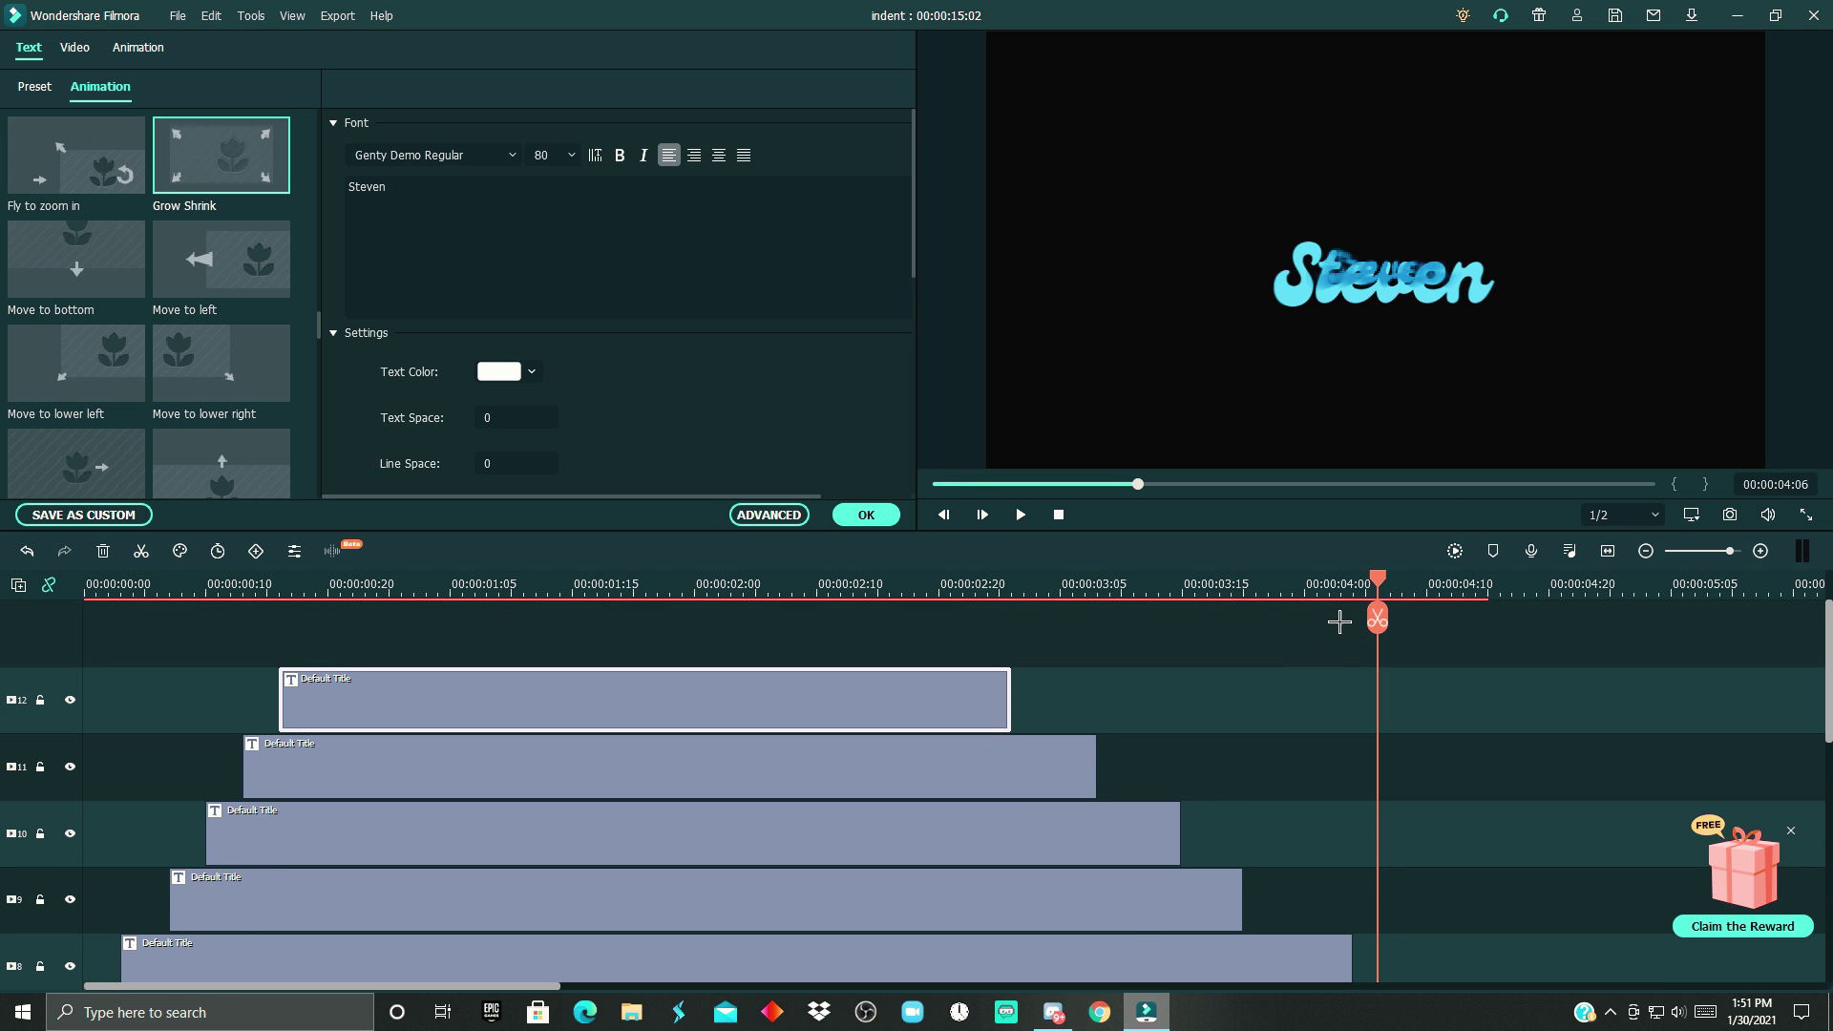
Trim the ends of the titles on tracks 11 down to 6 into a tight stagger, from about 00:00:03:03 to 00:00:03:11.
drag(1396, 592, 1031, 650)
click(1092, 765)
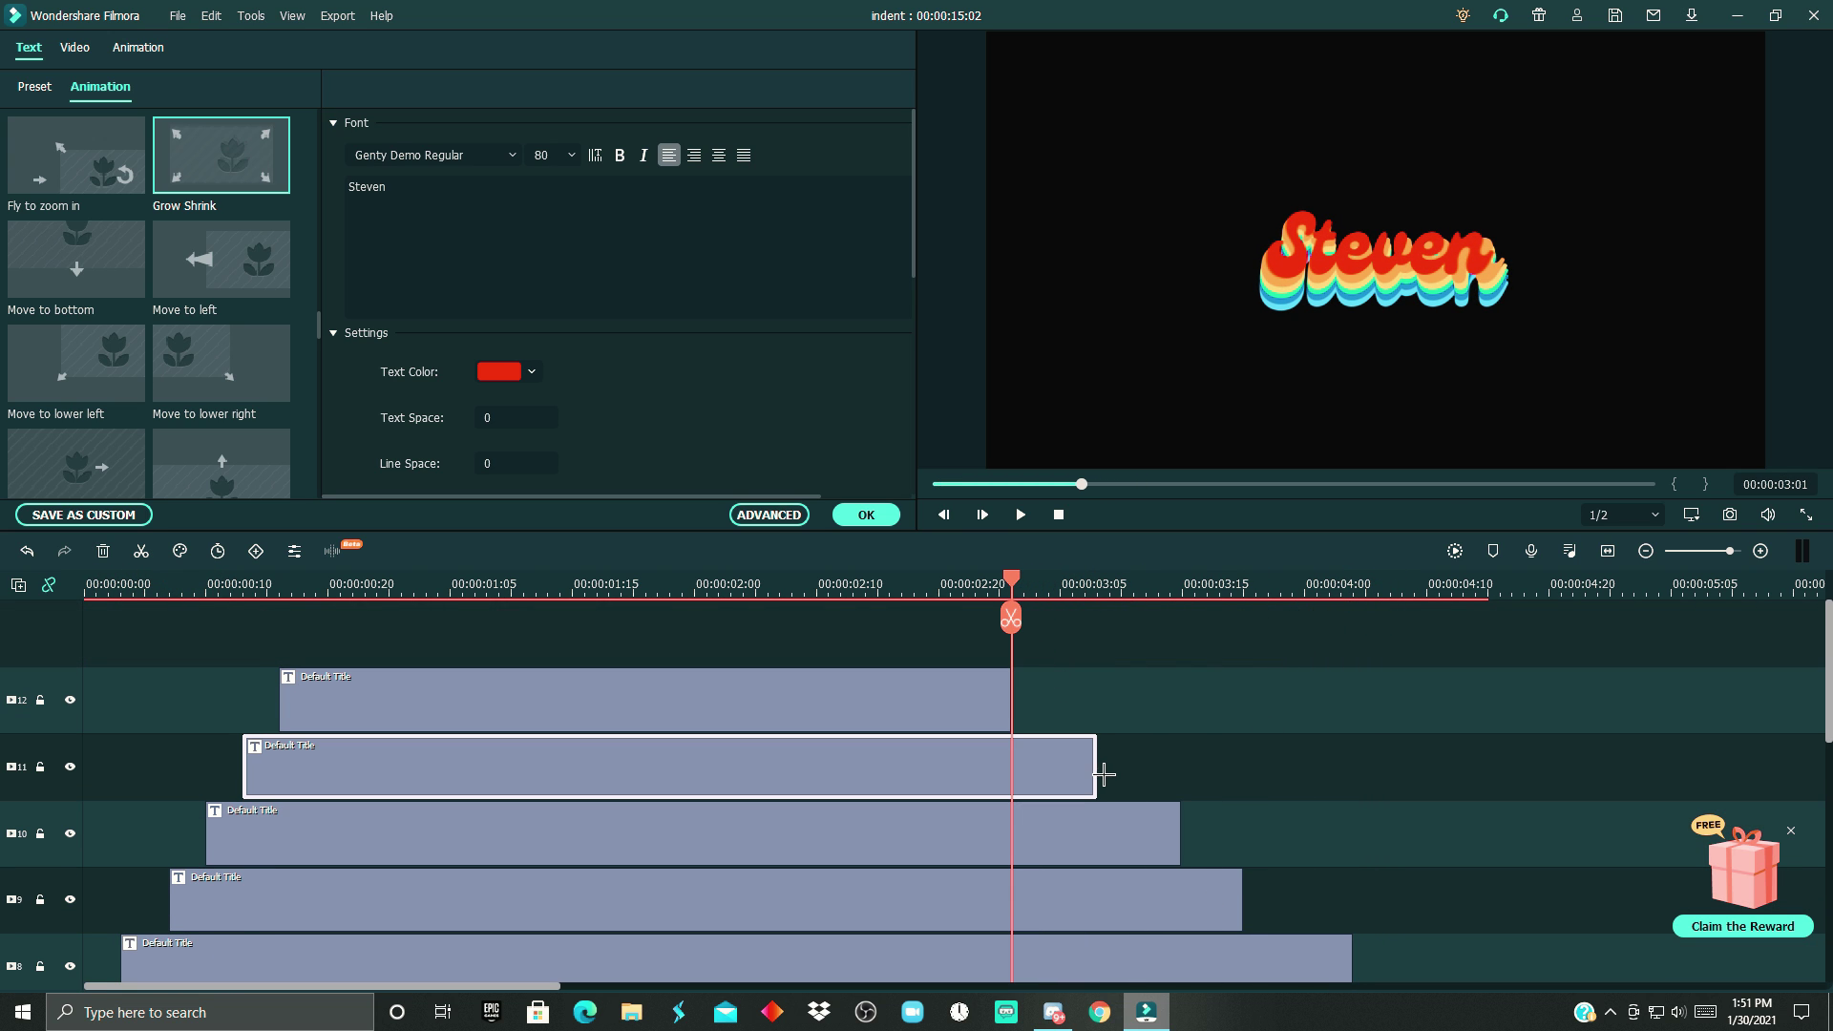
drag(1107, 762, 1046, 763)
scroll(1046, 763, down, 1)
click(1180, 747)
drag(1184, 747, 1052, 749)
scroll(1052, 749, down, 2)
click(1409, 840)
drag(1417, 844, 1108, 829)
drag(1486, 896, 1133, 896)
Play the title animation from the start to check the tightened exit of the coloured layers.
drag(1012, 579, 21, 622)
key(space)
scroll(1220, 806, up, 1)
key(space)
scroll(1350, 837, up, 1)
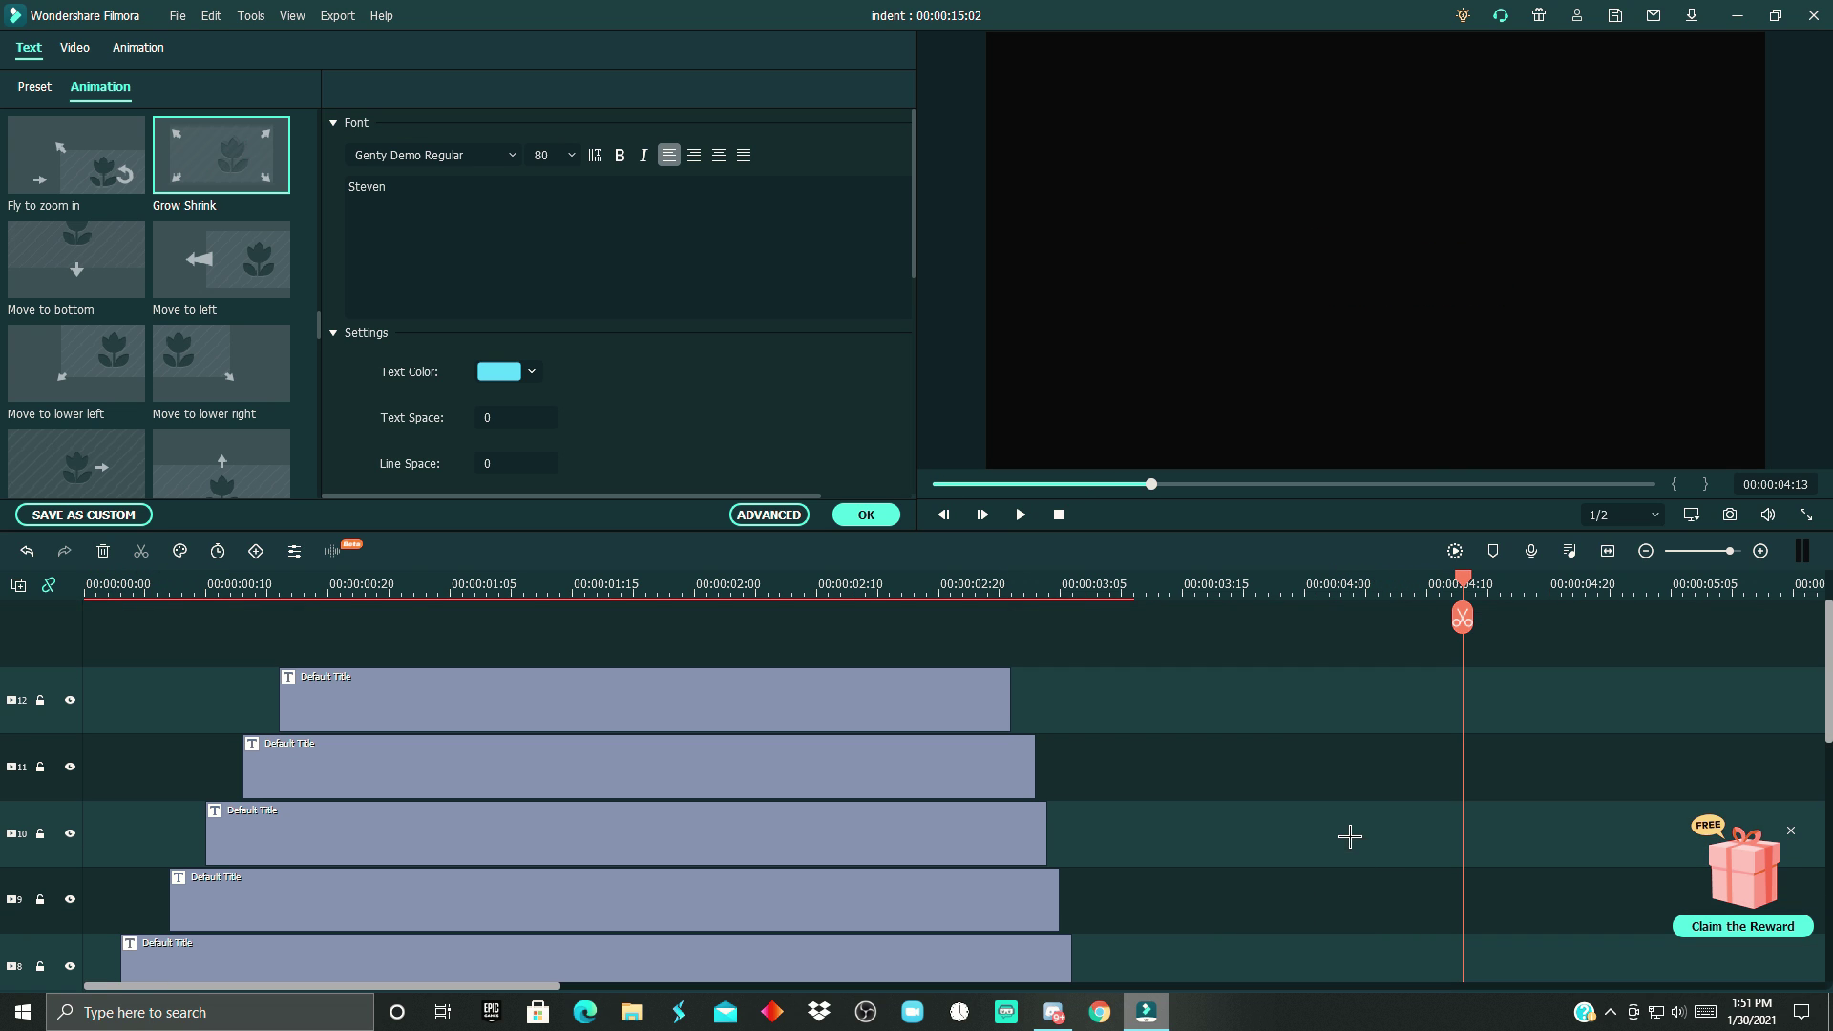
drag(1475, 597, 1026, 618)
key(space)
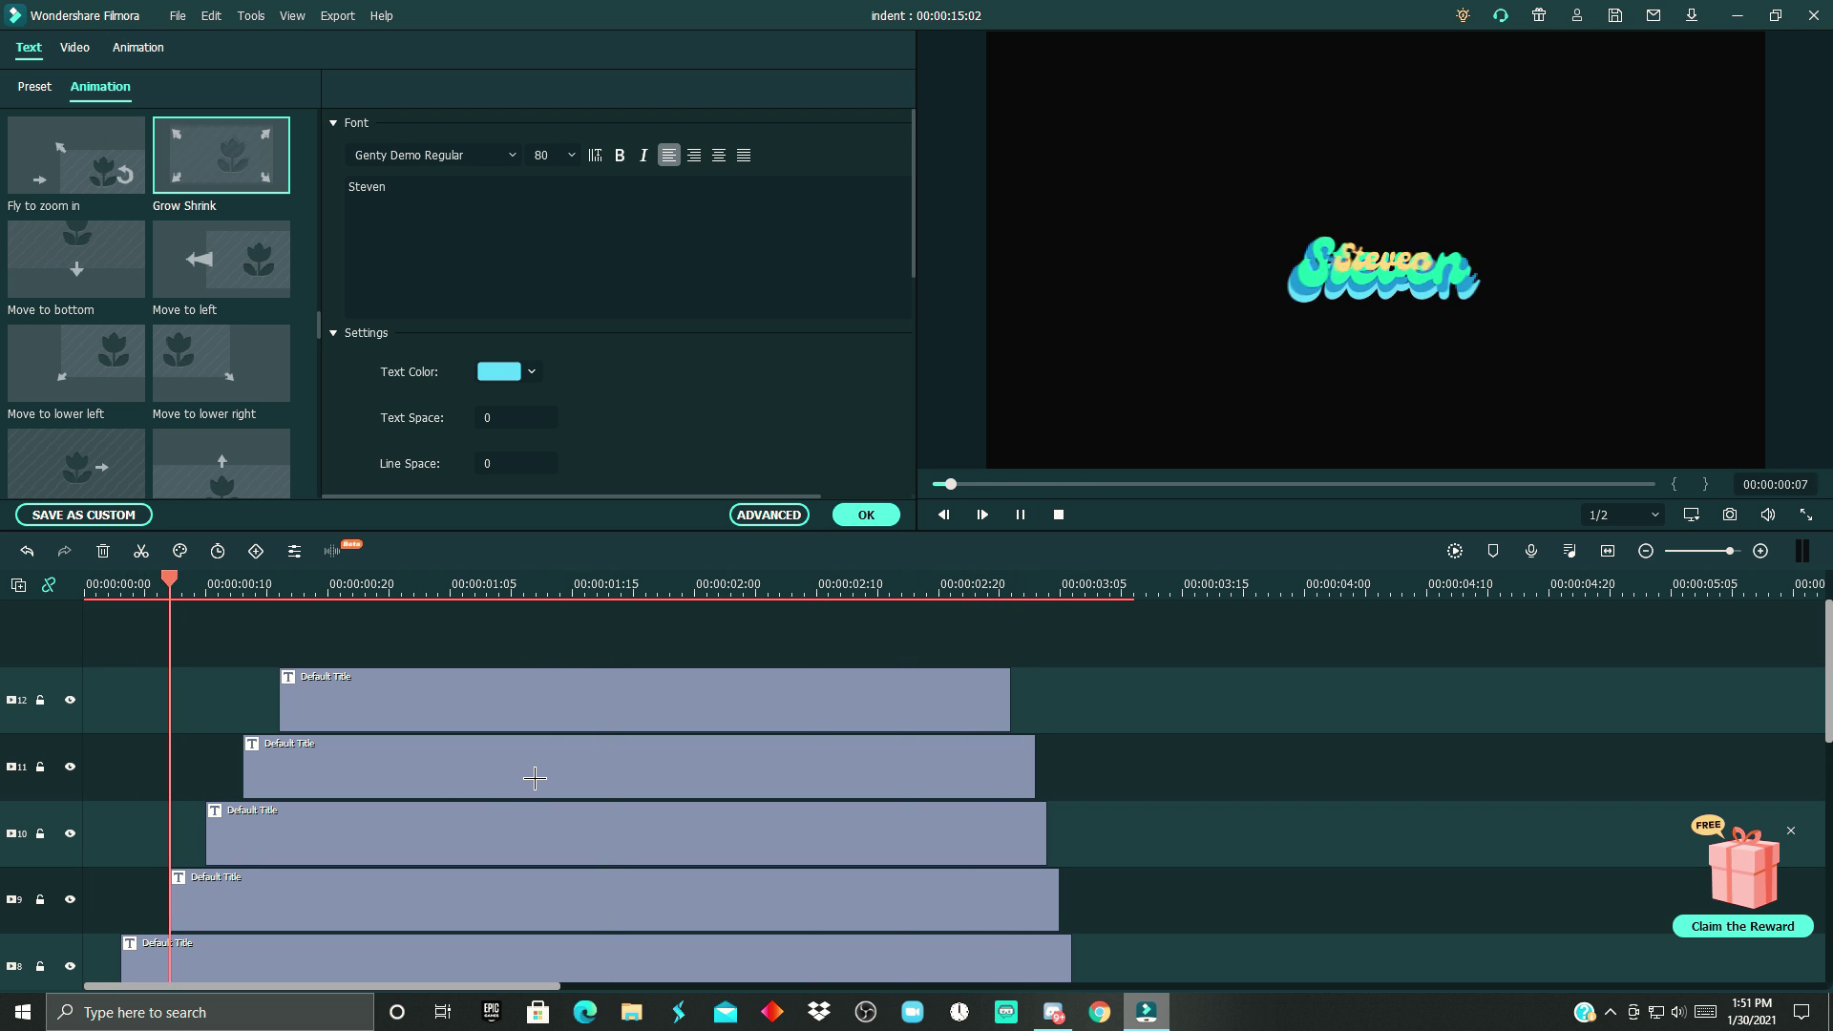
scroll(532, 764, down, 4)
scroll(360, 786, up, 4)
Extend the starts of the titles on tracks 8 to 12 earlier, to about 2, 3, 5, 6 and 8 frames into the timeline.
click(303, 688)
scroll(291, 720, down, 2)
click(114, 897)
drag(123, 845, 109, 844)
click(181, 768)
drag(179, 768, 131, 770)
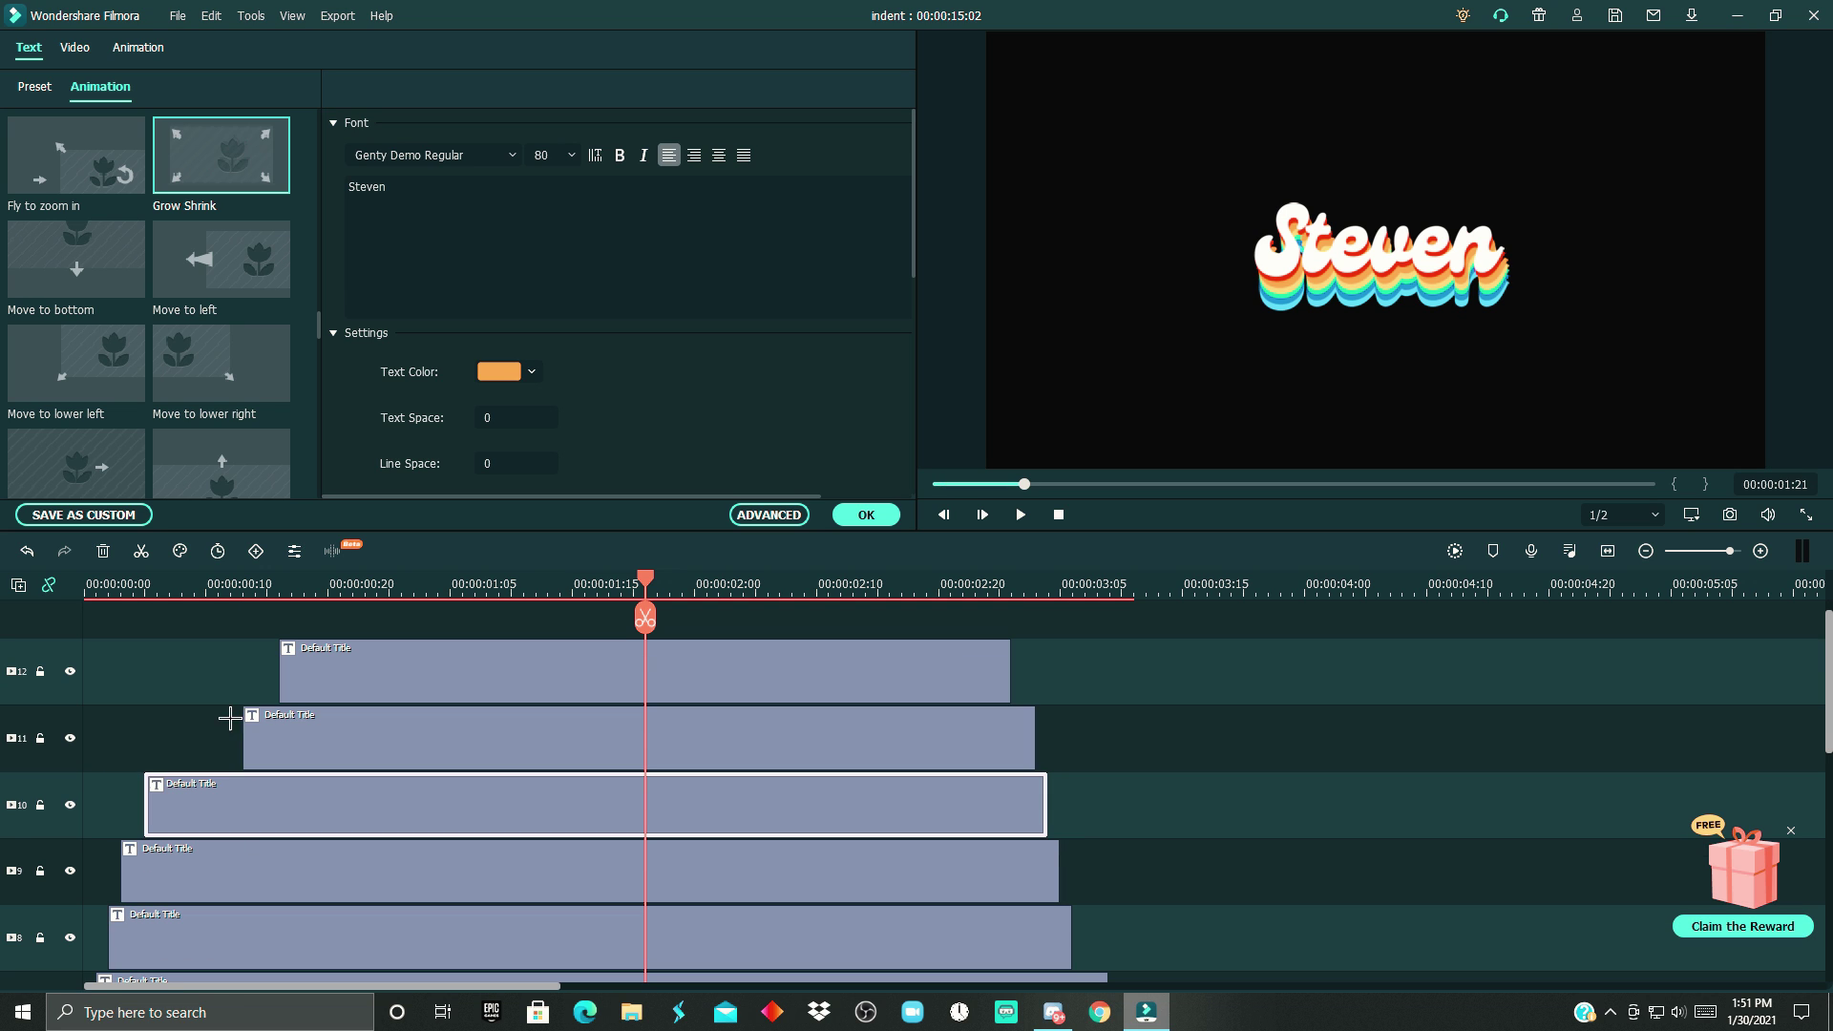
click(260, 747)
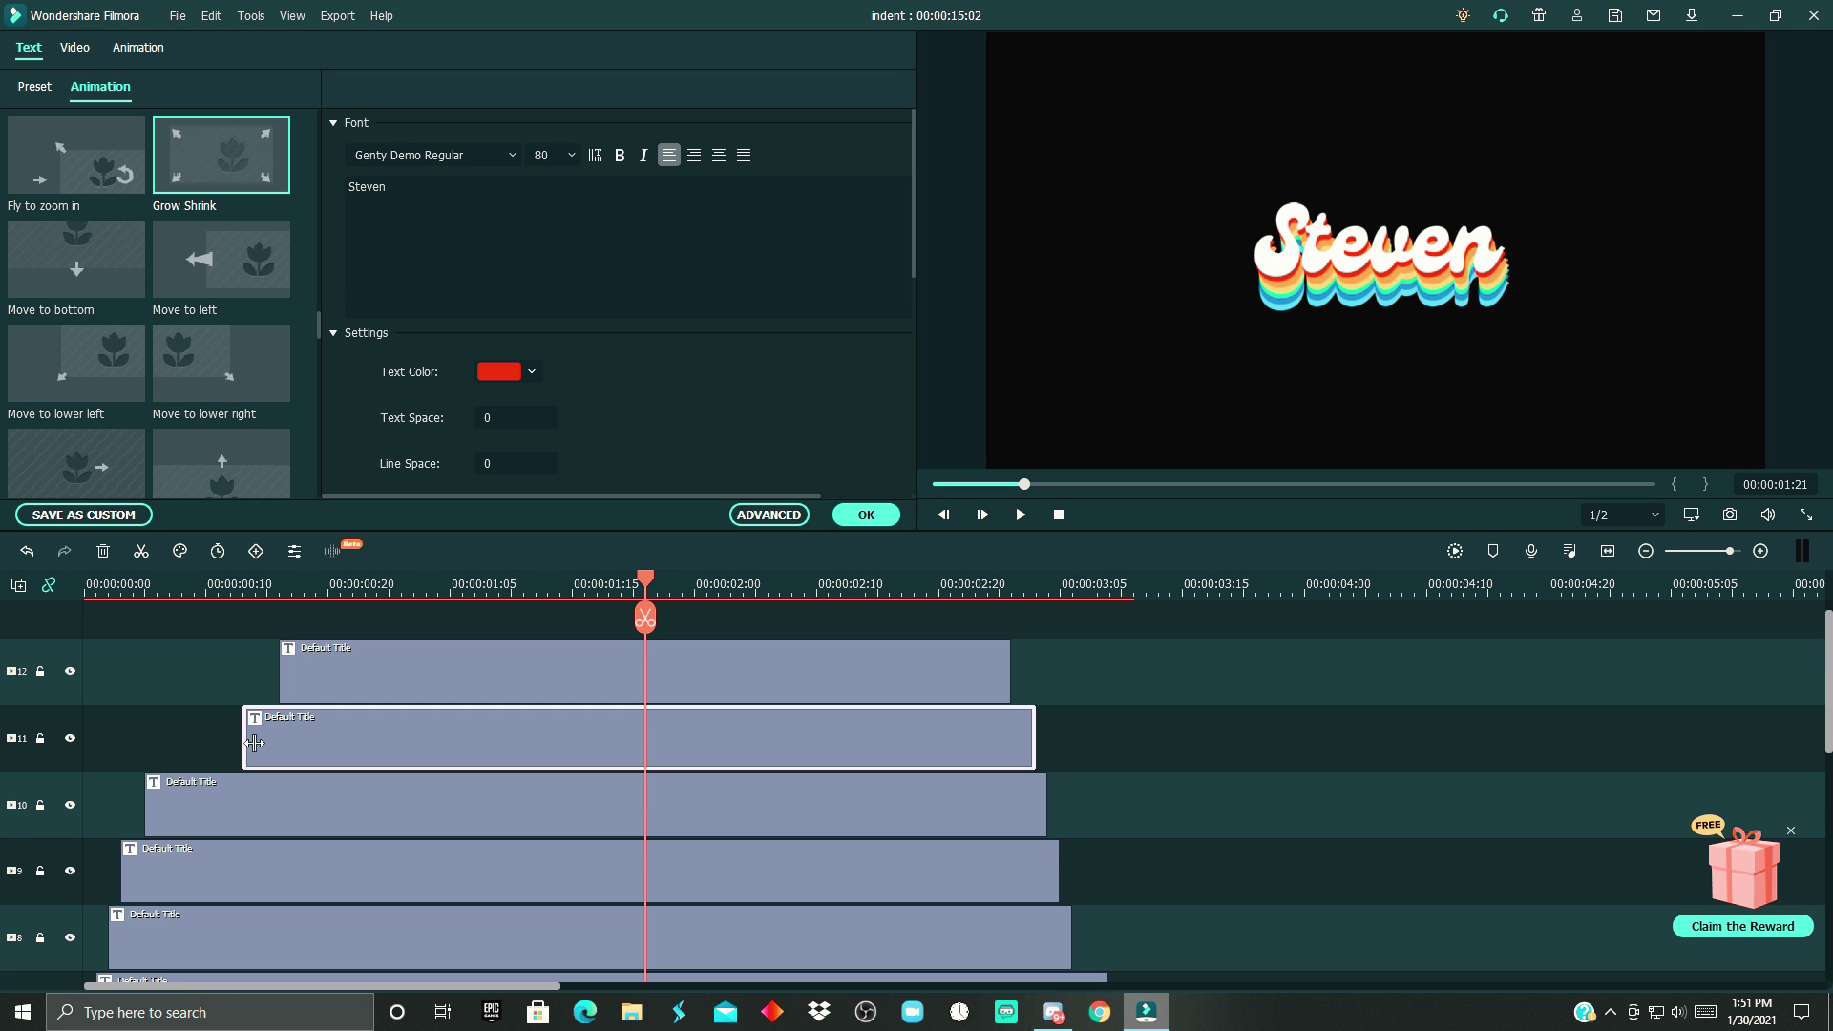
drag(248, 746, 172, 748)
key(space)
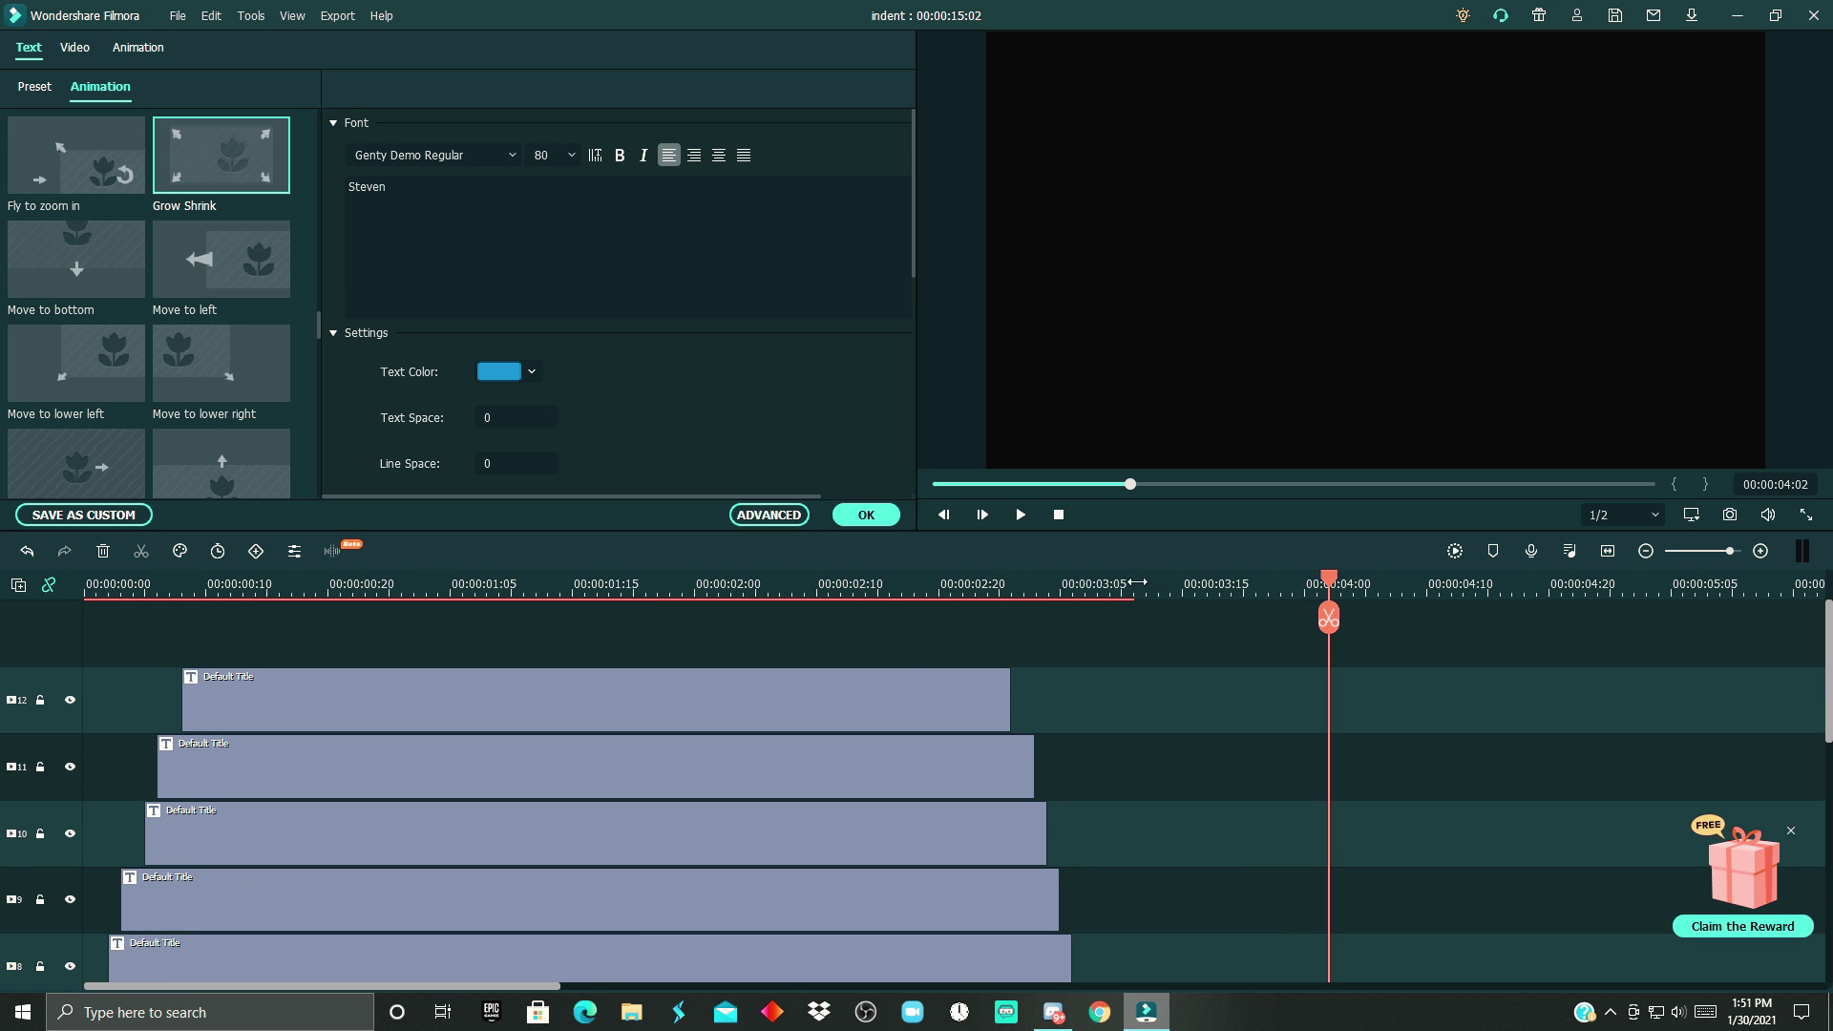
Select all the titles on tracks 6 to 12 and shorten their ends together by about 4 frames.
drag(1136, 582, 1039, 583)
scroll(958, 691, down, 3)
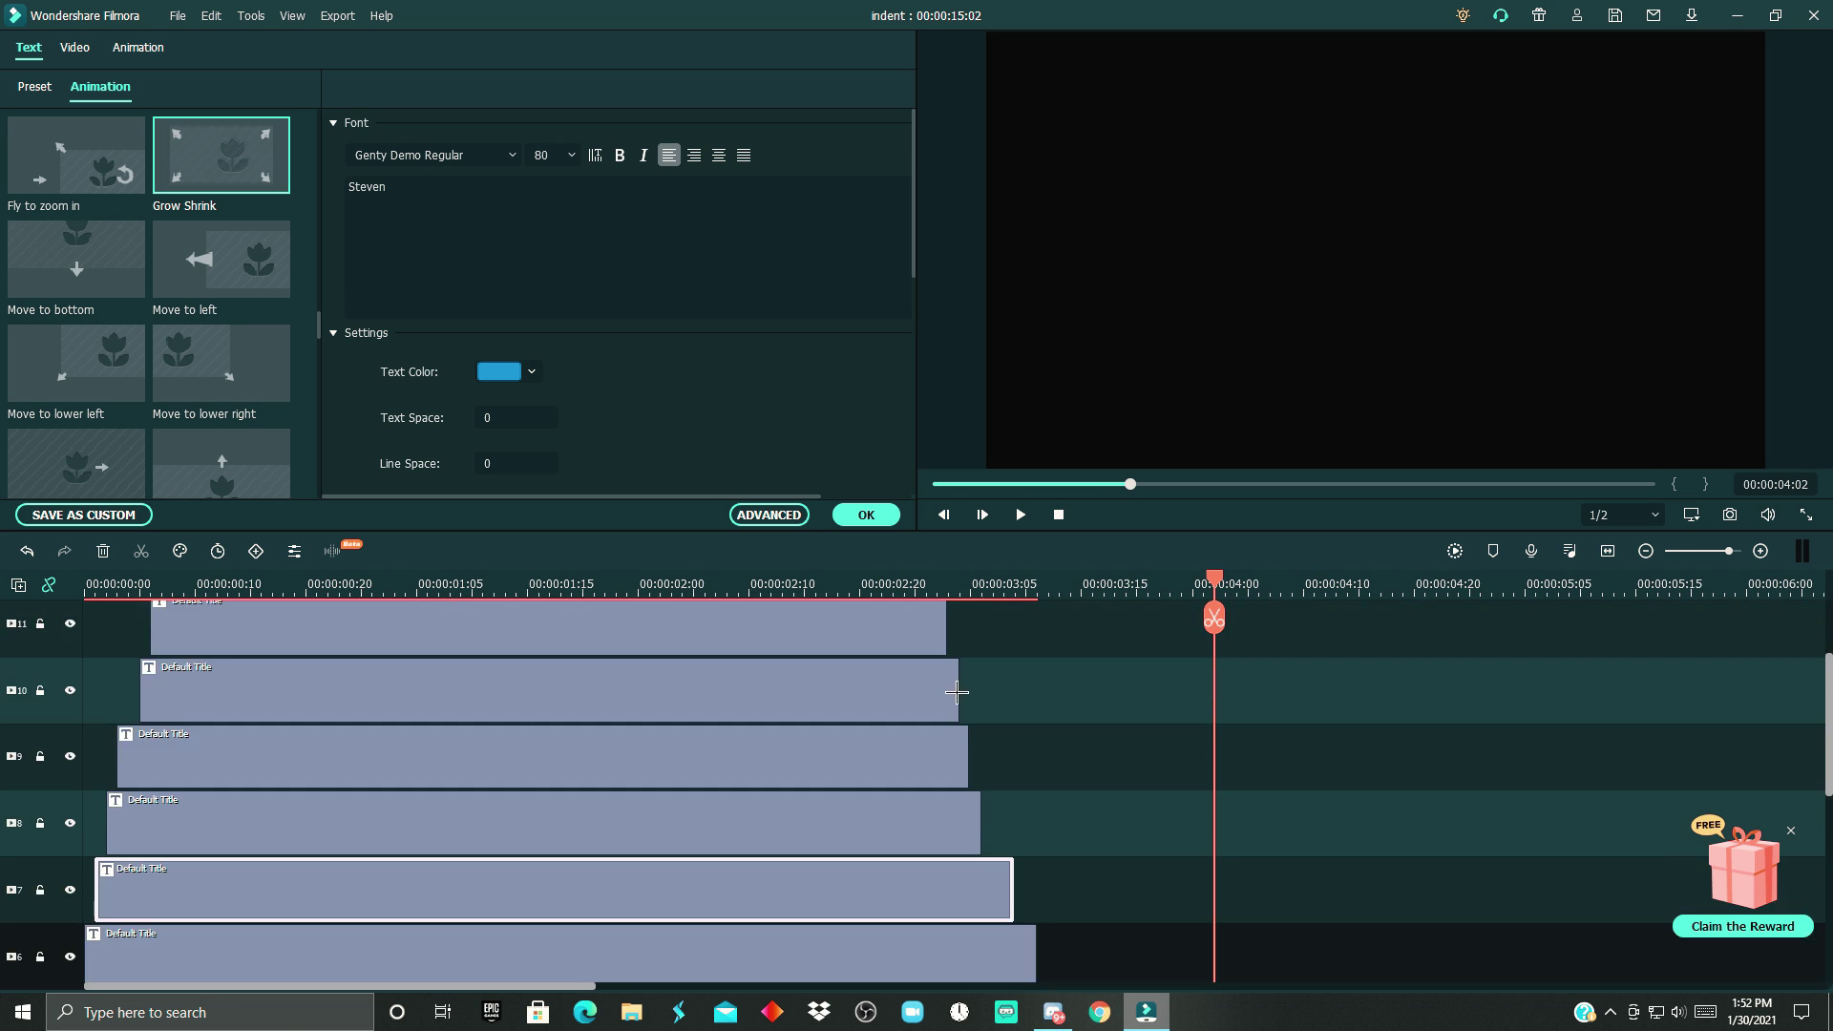
scroll(840, 785, up, 3)
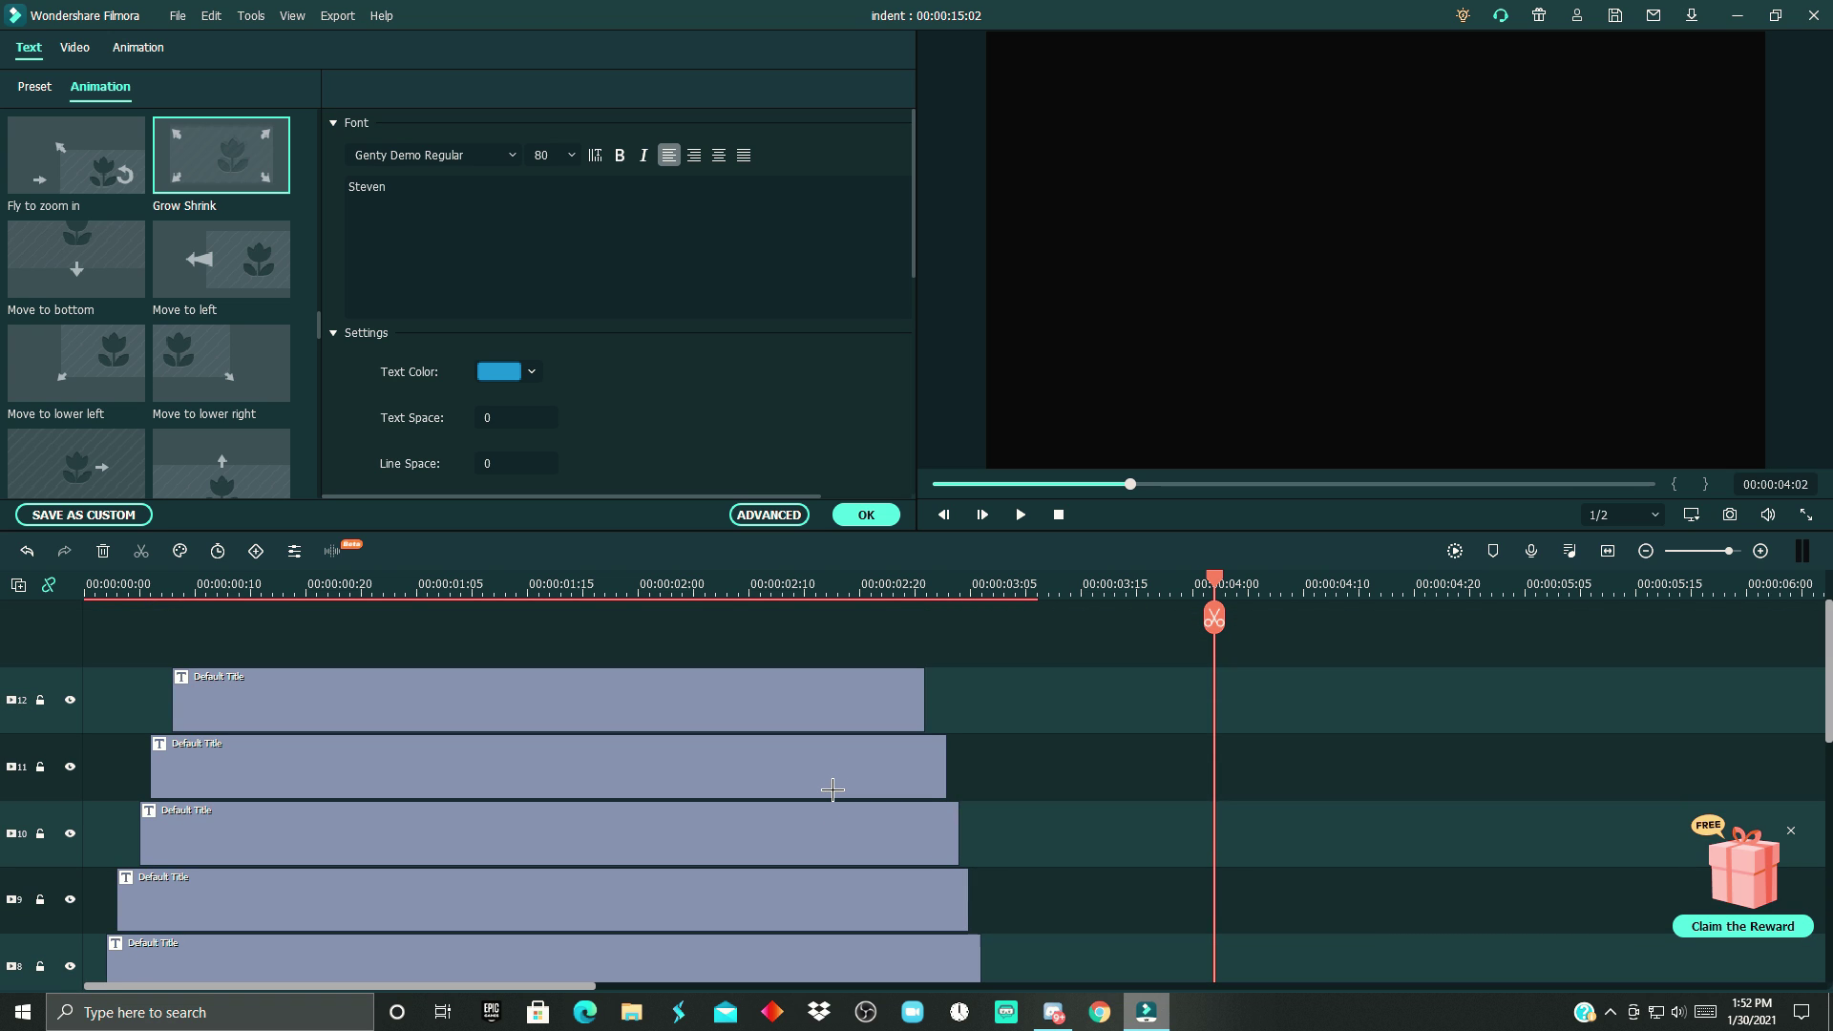
drag(835, 661, 808, 909)
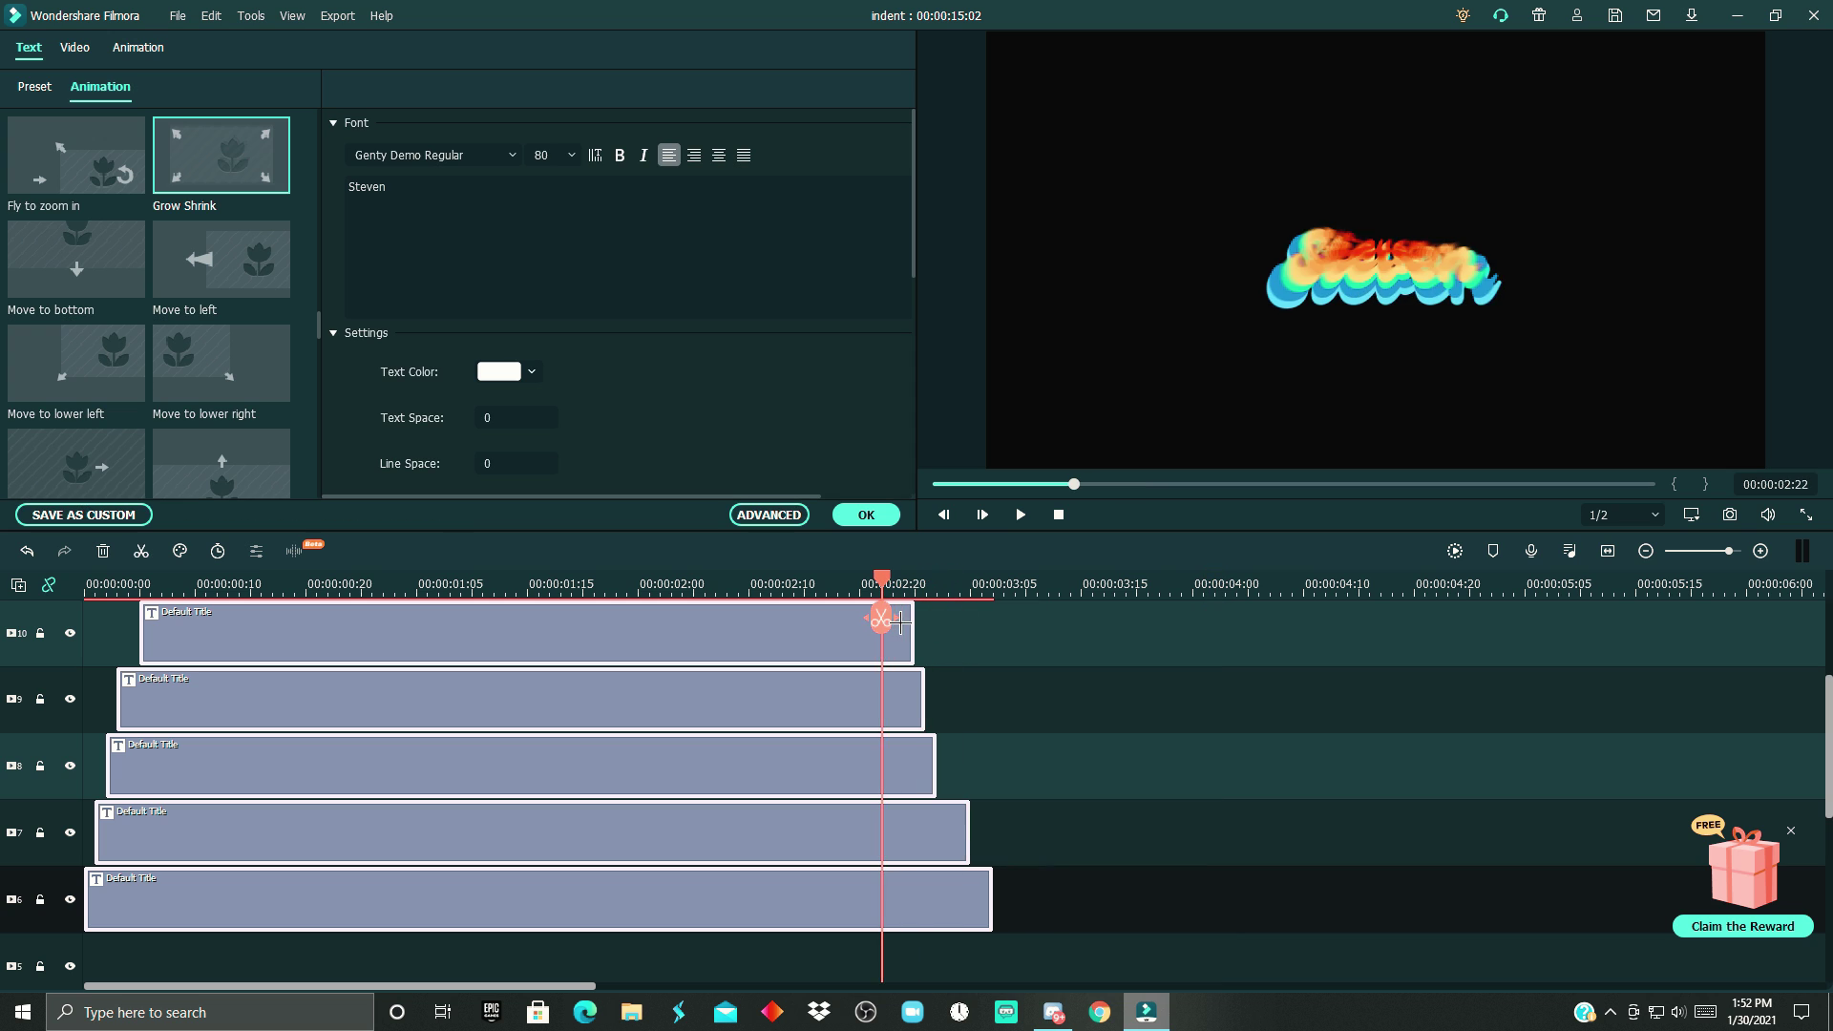
Play the shortened title animation from the start and review the staggered clips on all tracks.
drag(903, 622, 39, 651)
key(space)
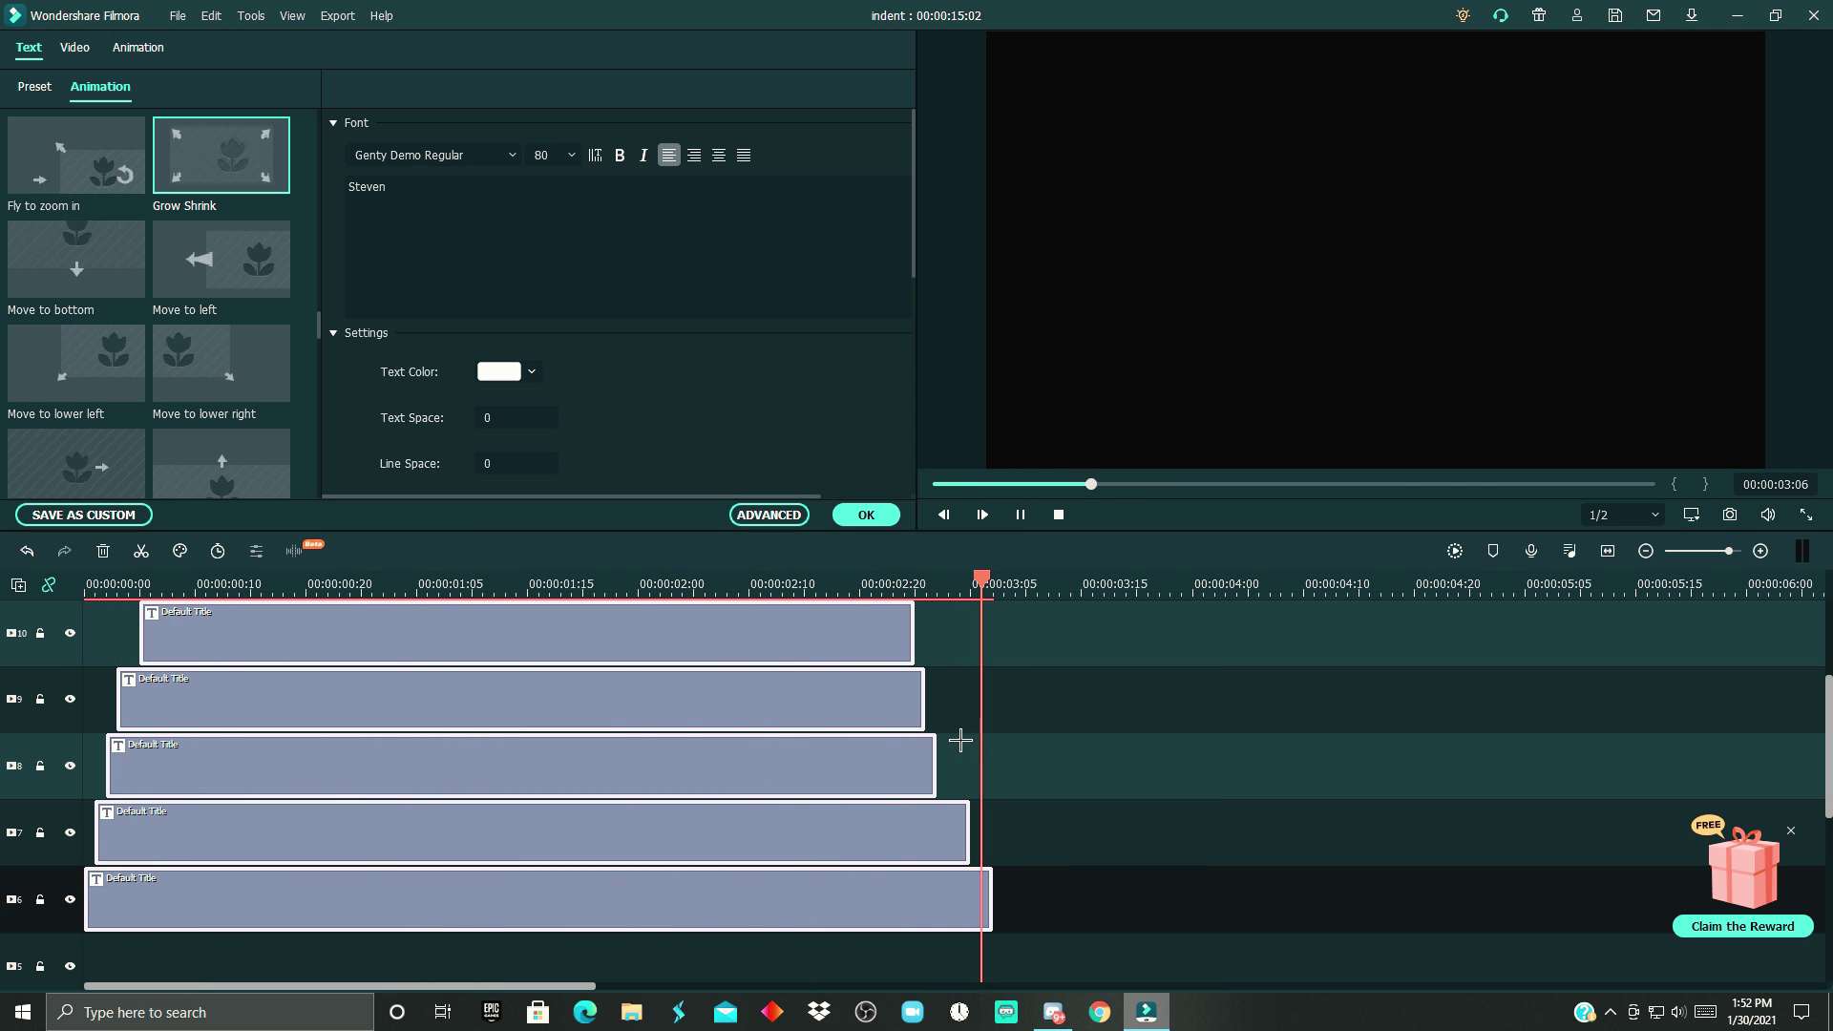
scroll(1088, 773, up, 6)
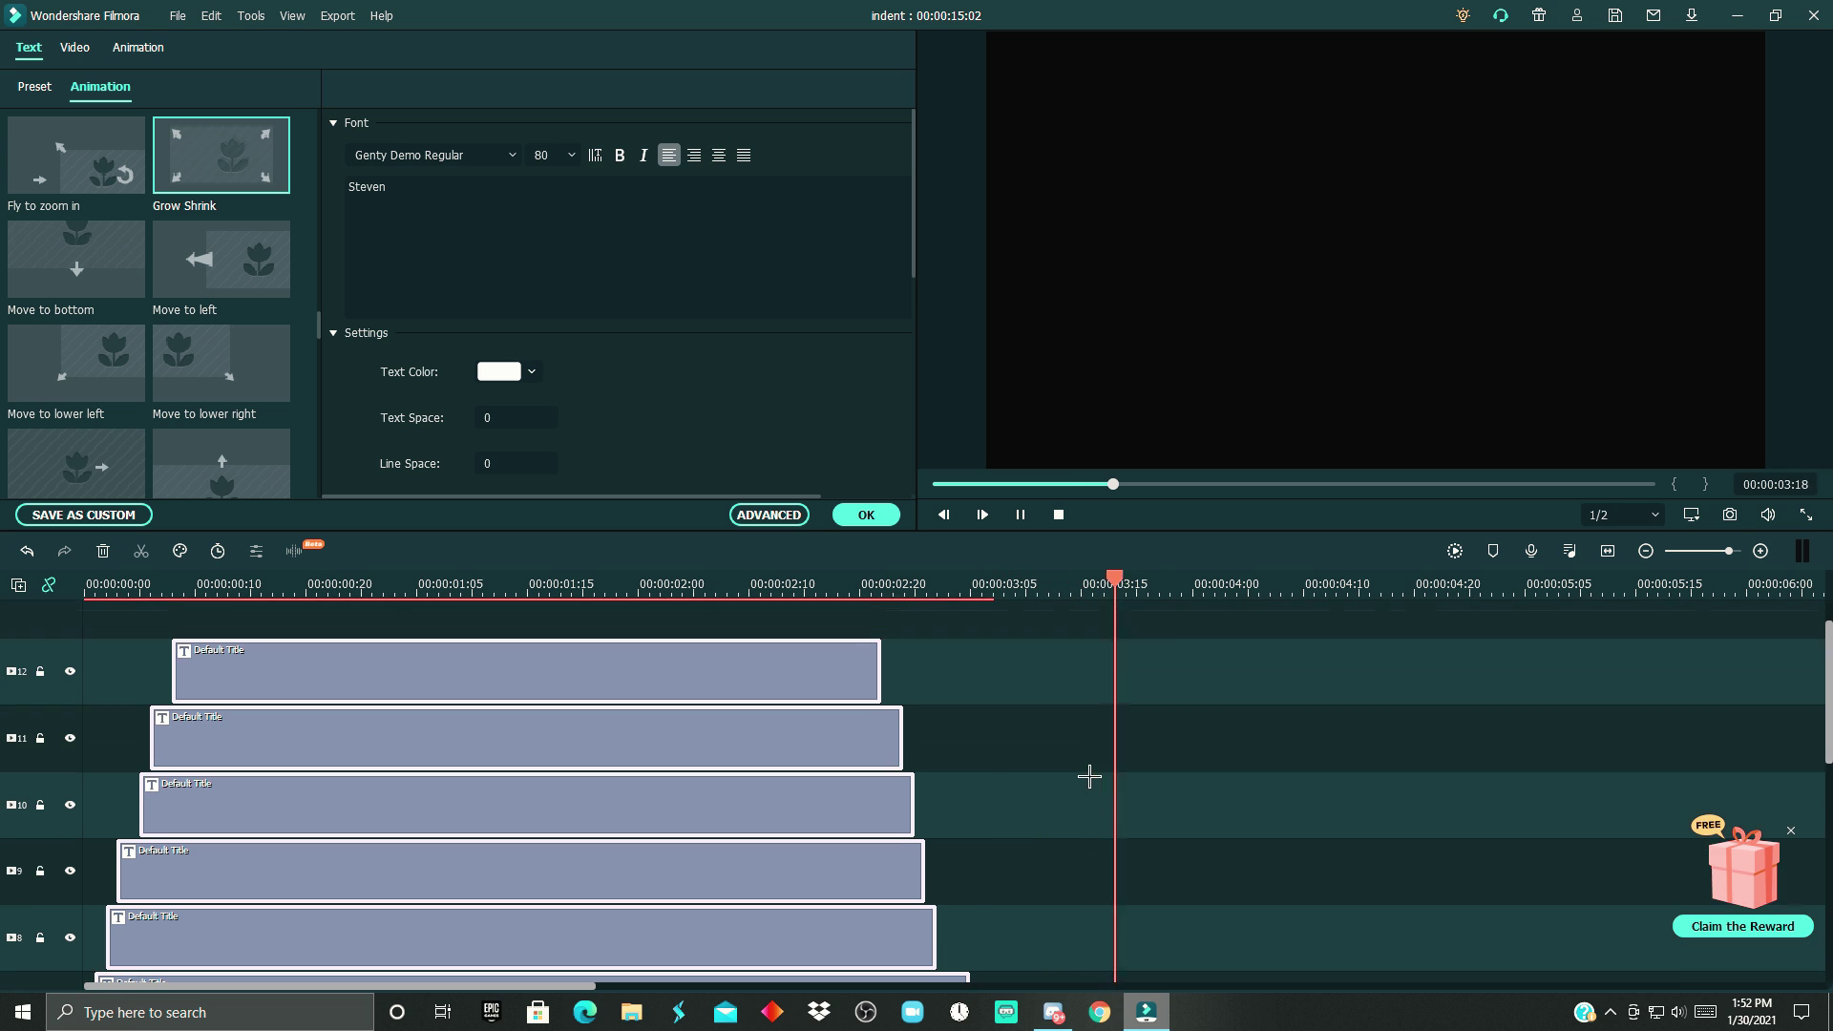
key(space)
scroll(907, 718, down, 3)
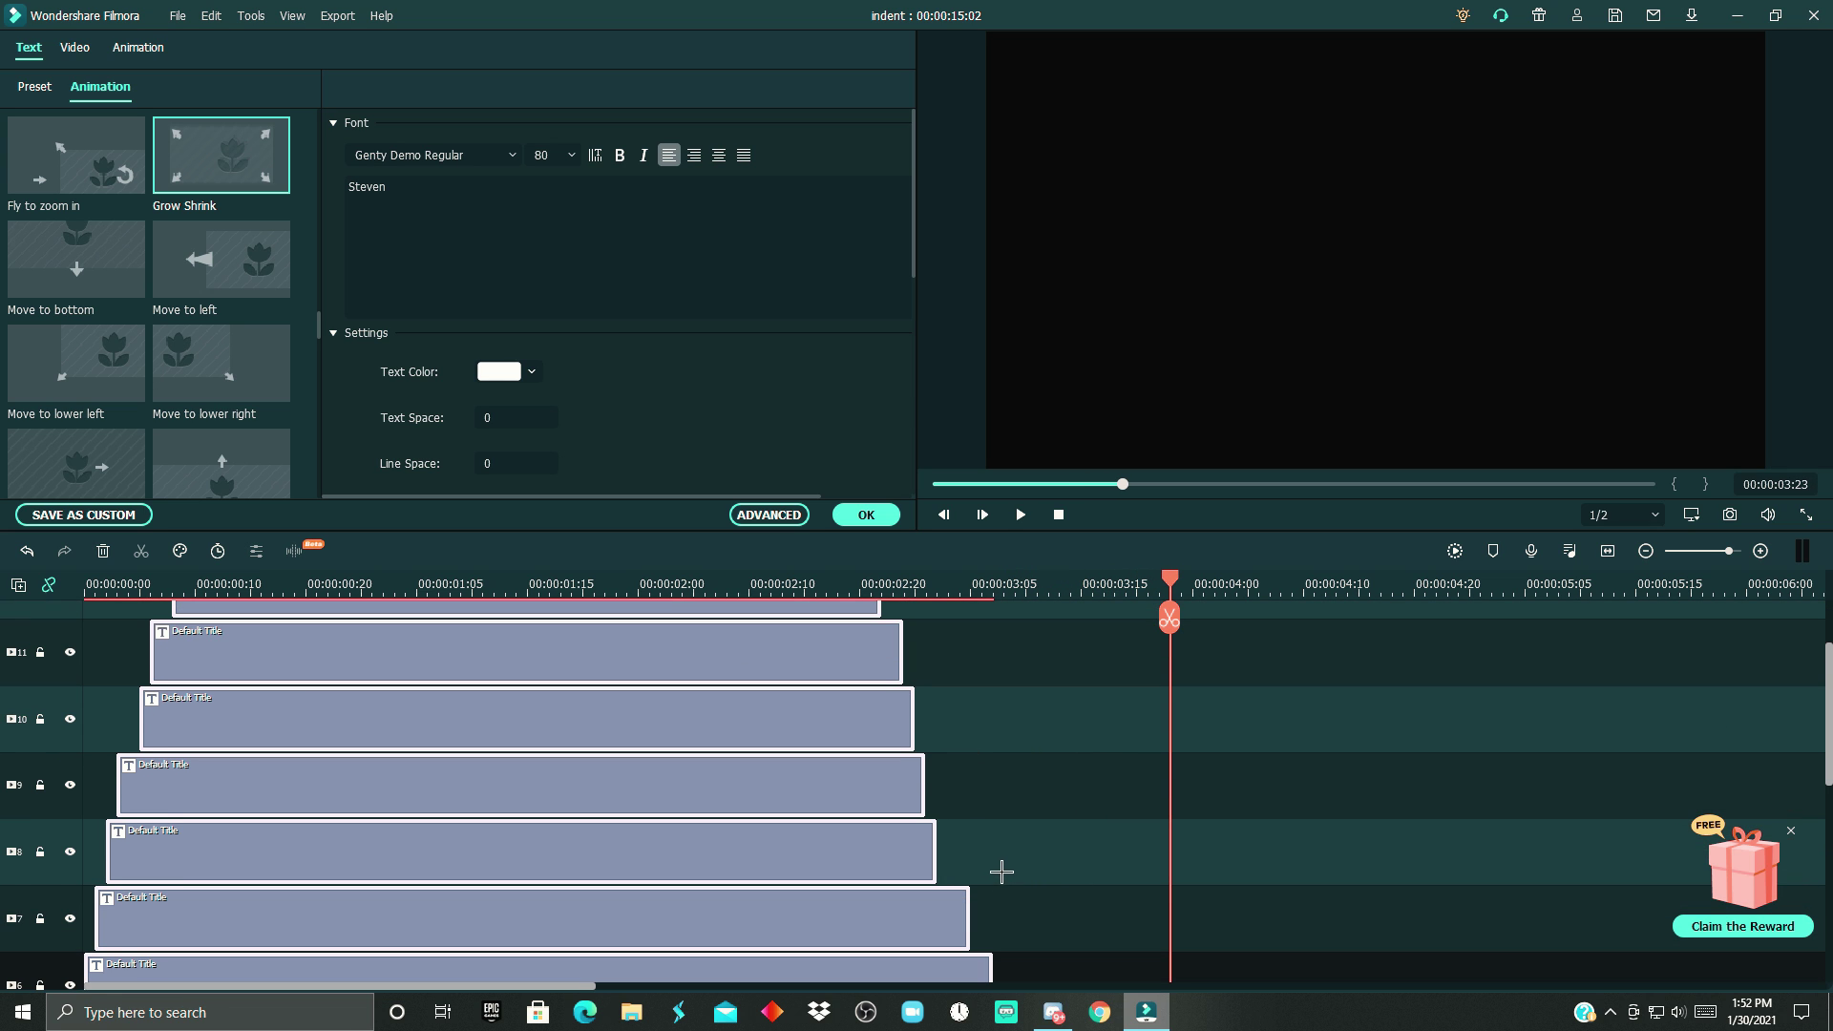
scroll(1000, 874, down, 2)
drag(1001, 852, 692, 851)
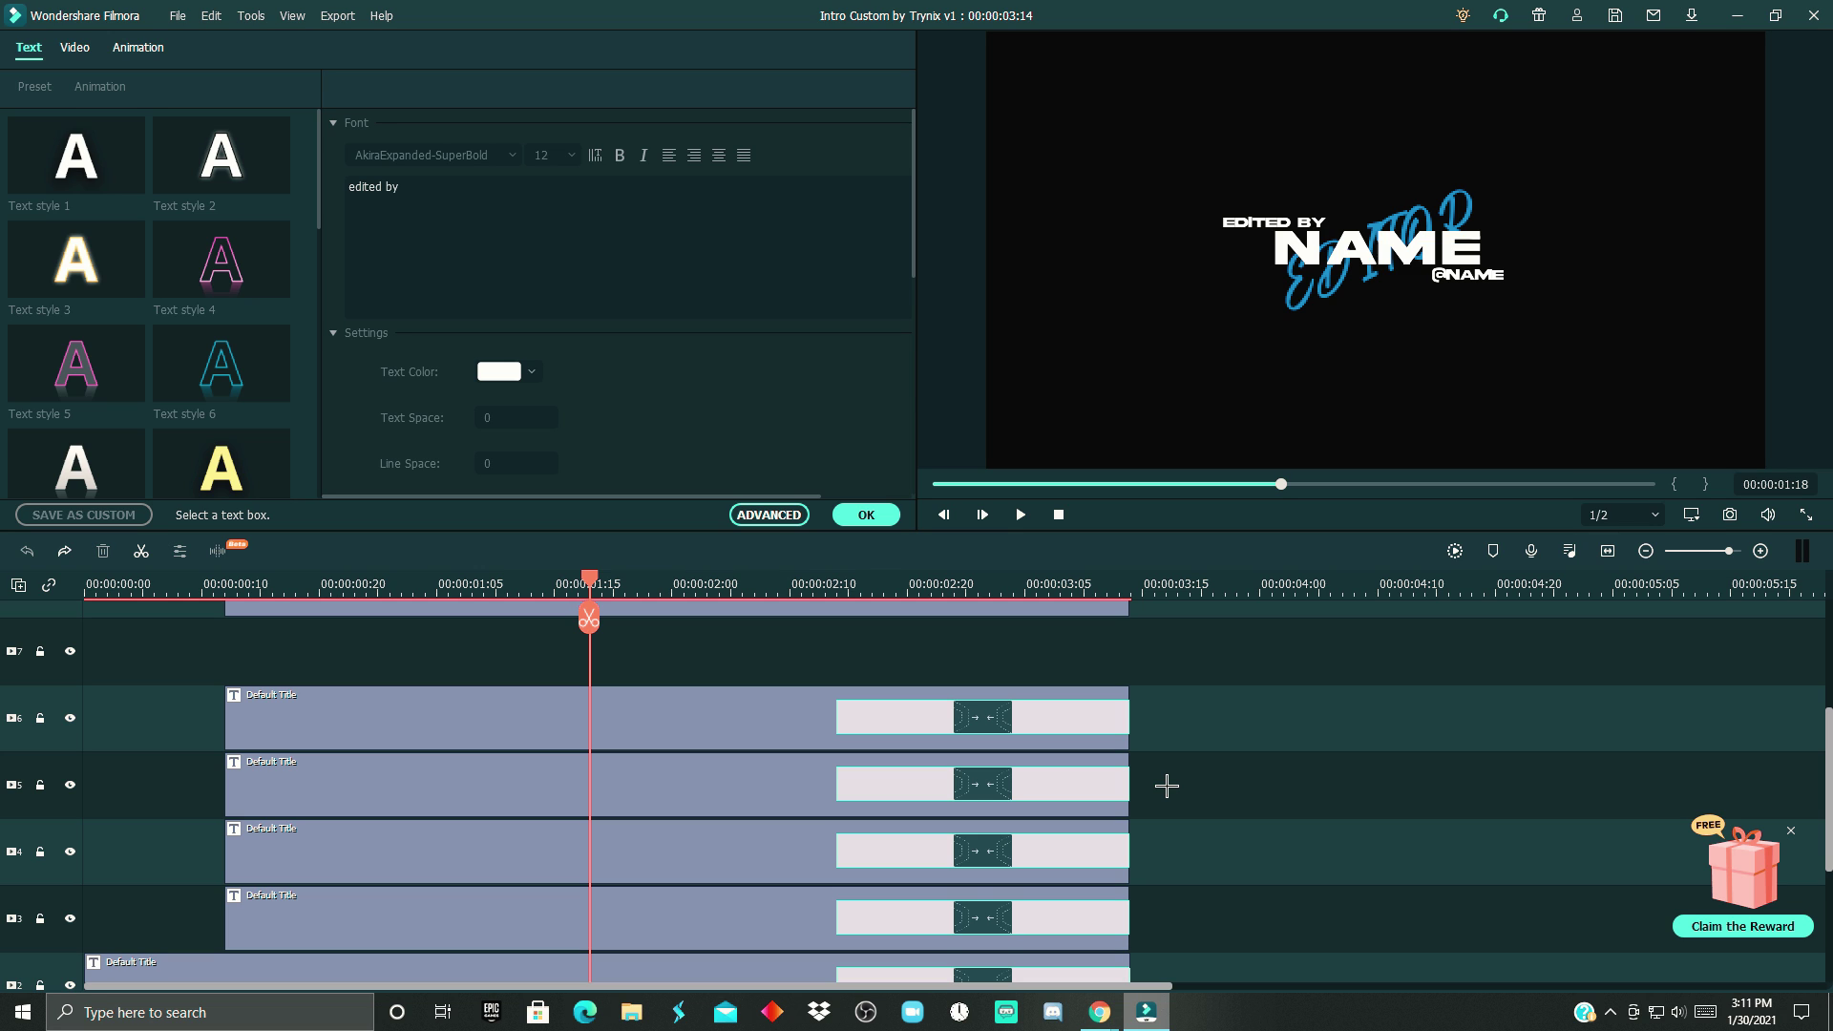
scroll(1155, 788, up, 3)
click(296, 731)
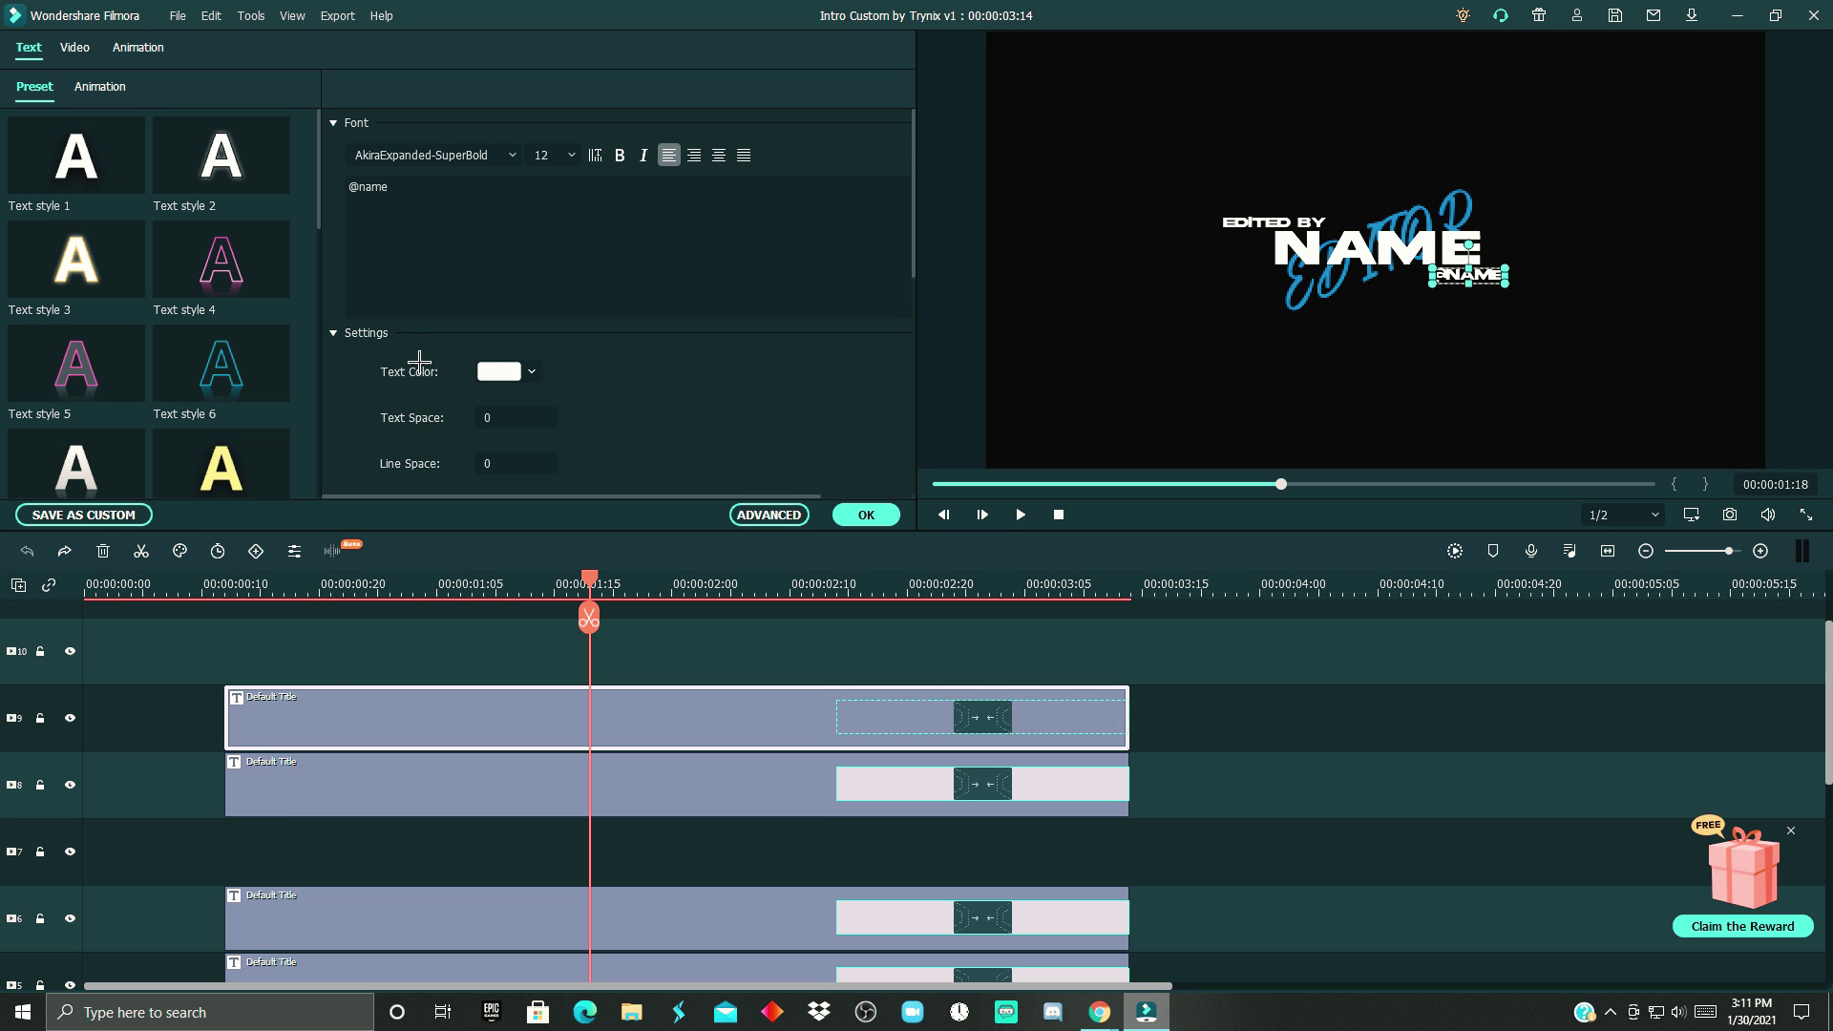
double_click(371, 191)
text(J)
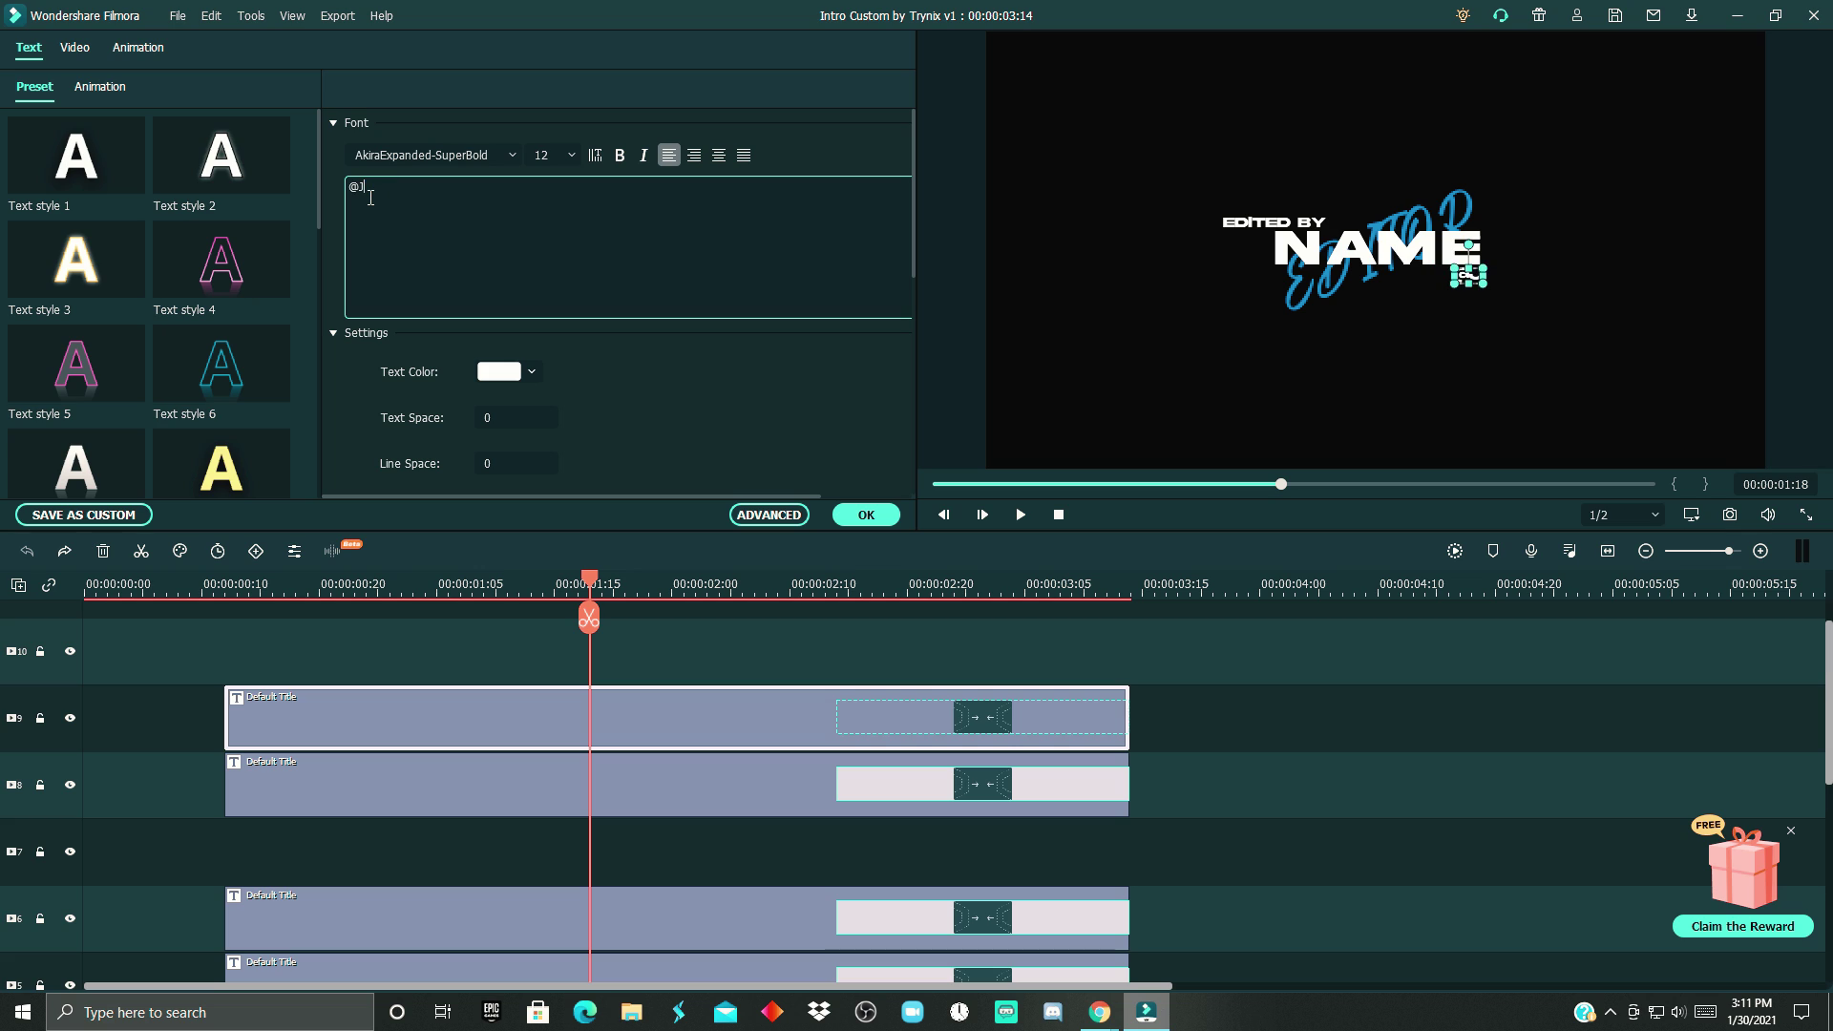
text(acqu3s)
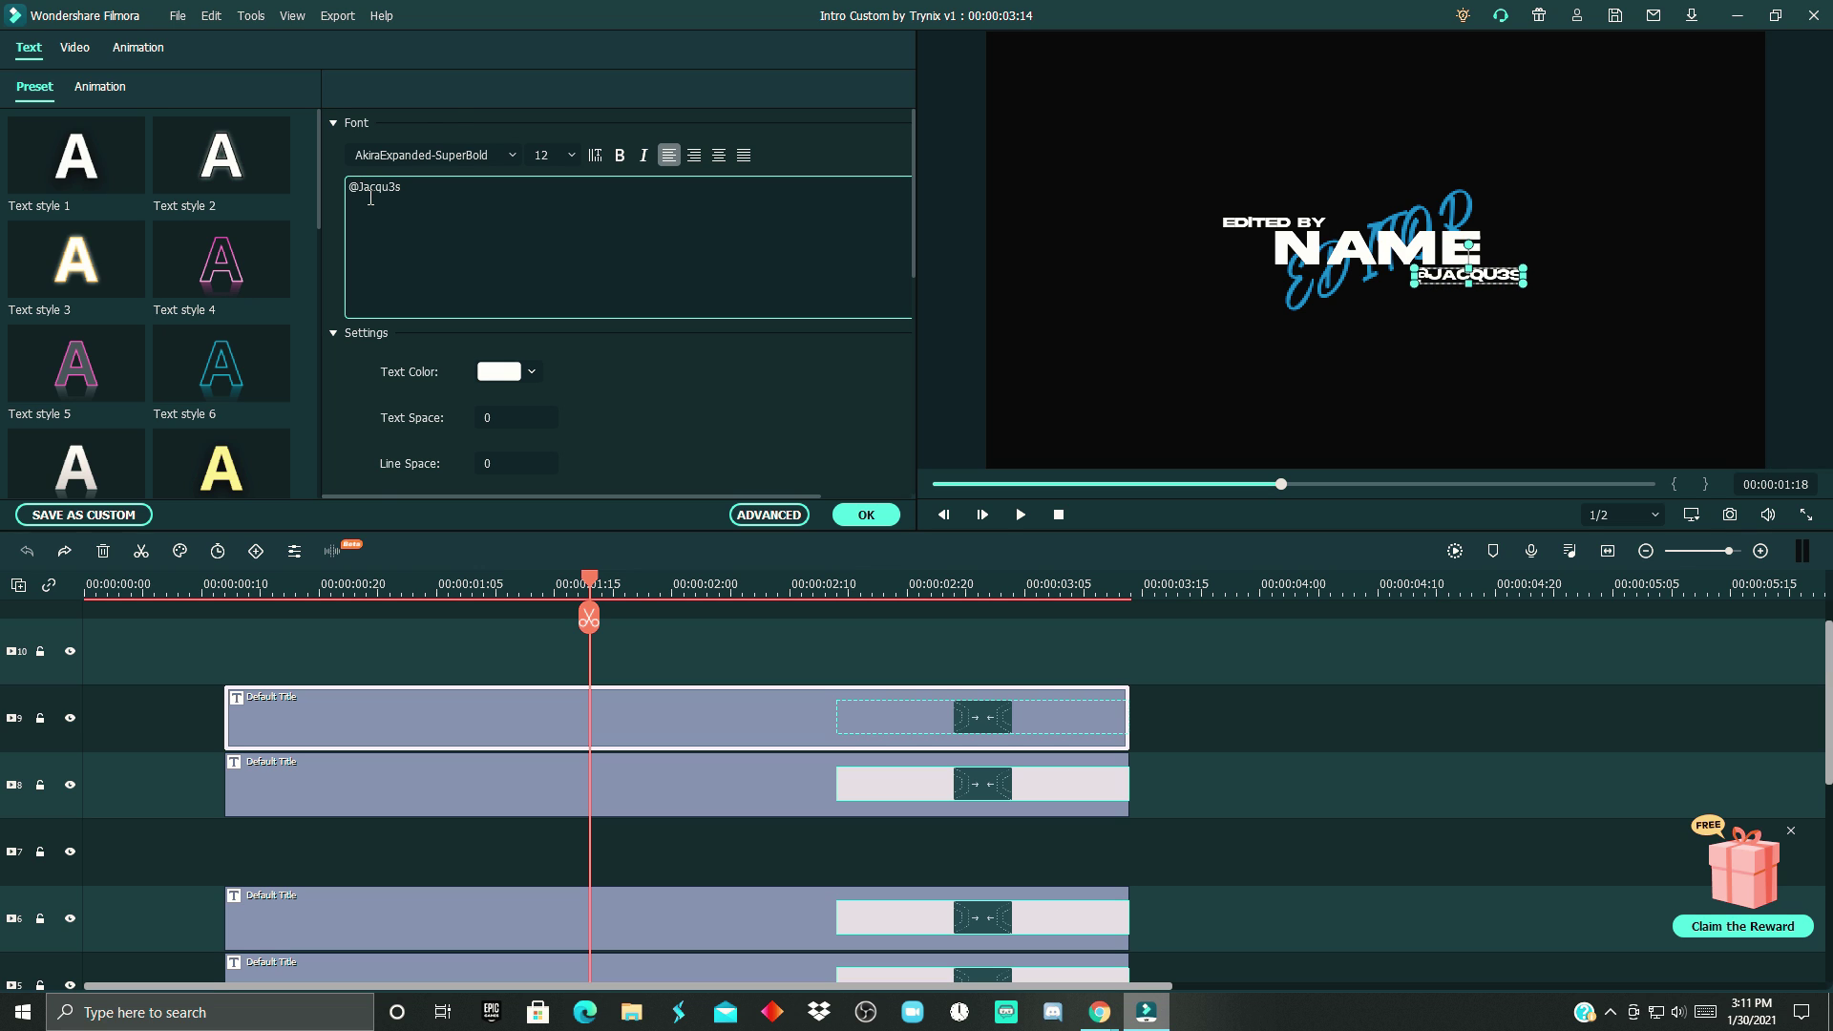
Shift the four large letter titles up to tracks 4 to 7 and change the first letter to J.
click(291, 783)
scroll(291, 783, down, 3)
click(291, 849)
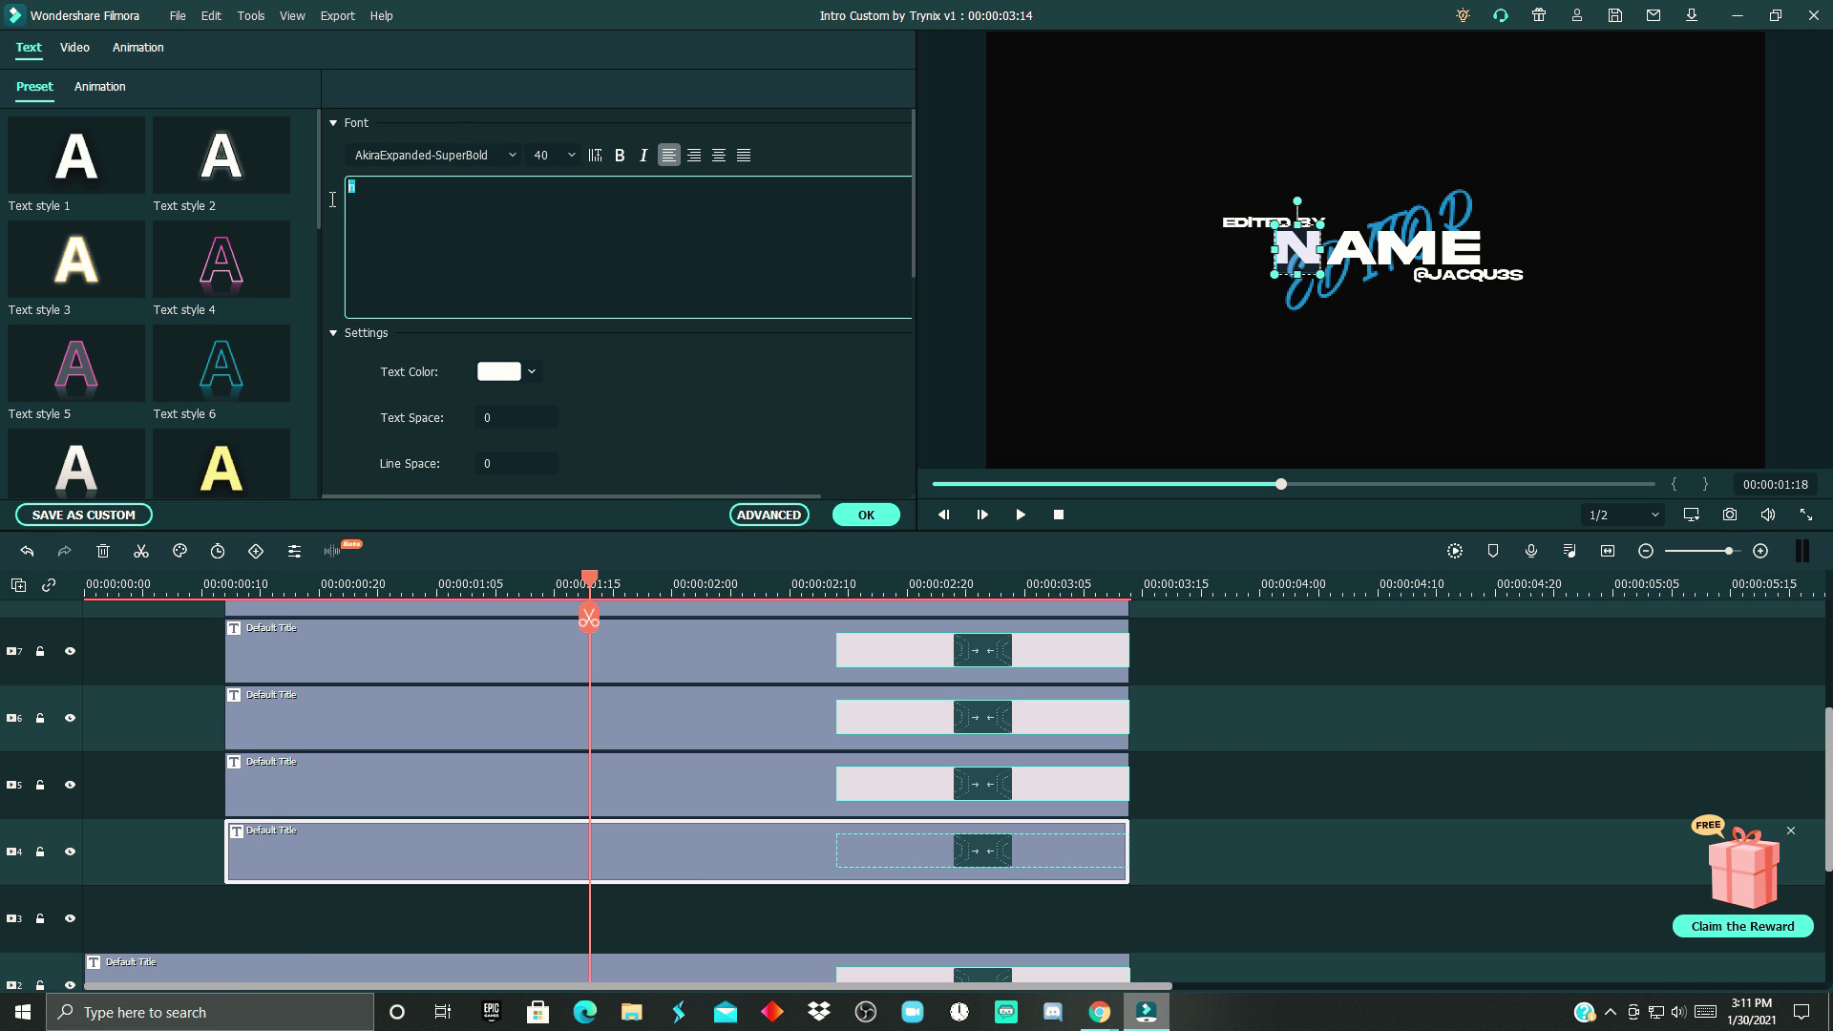
text(J)
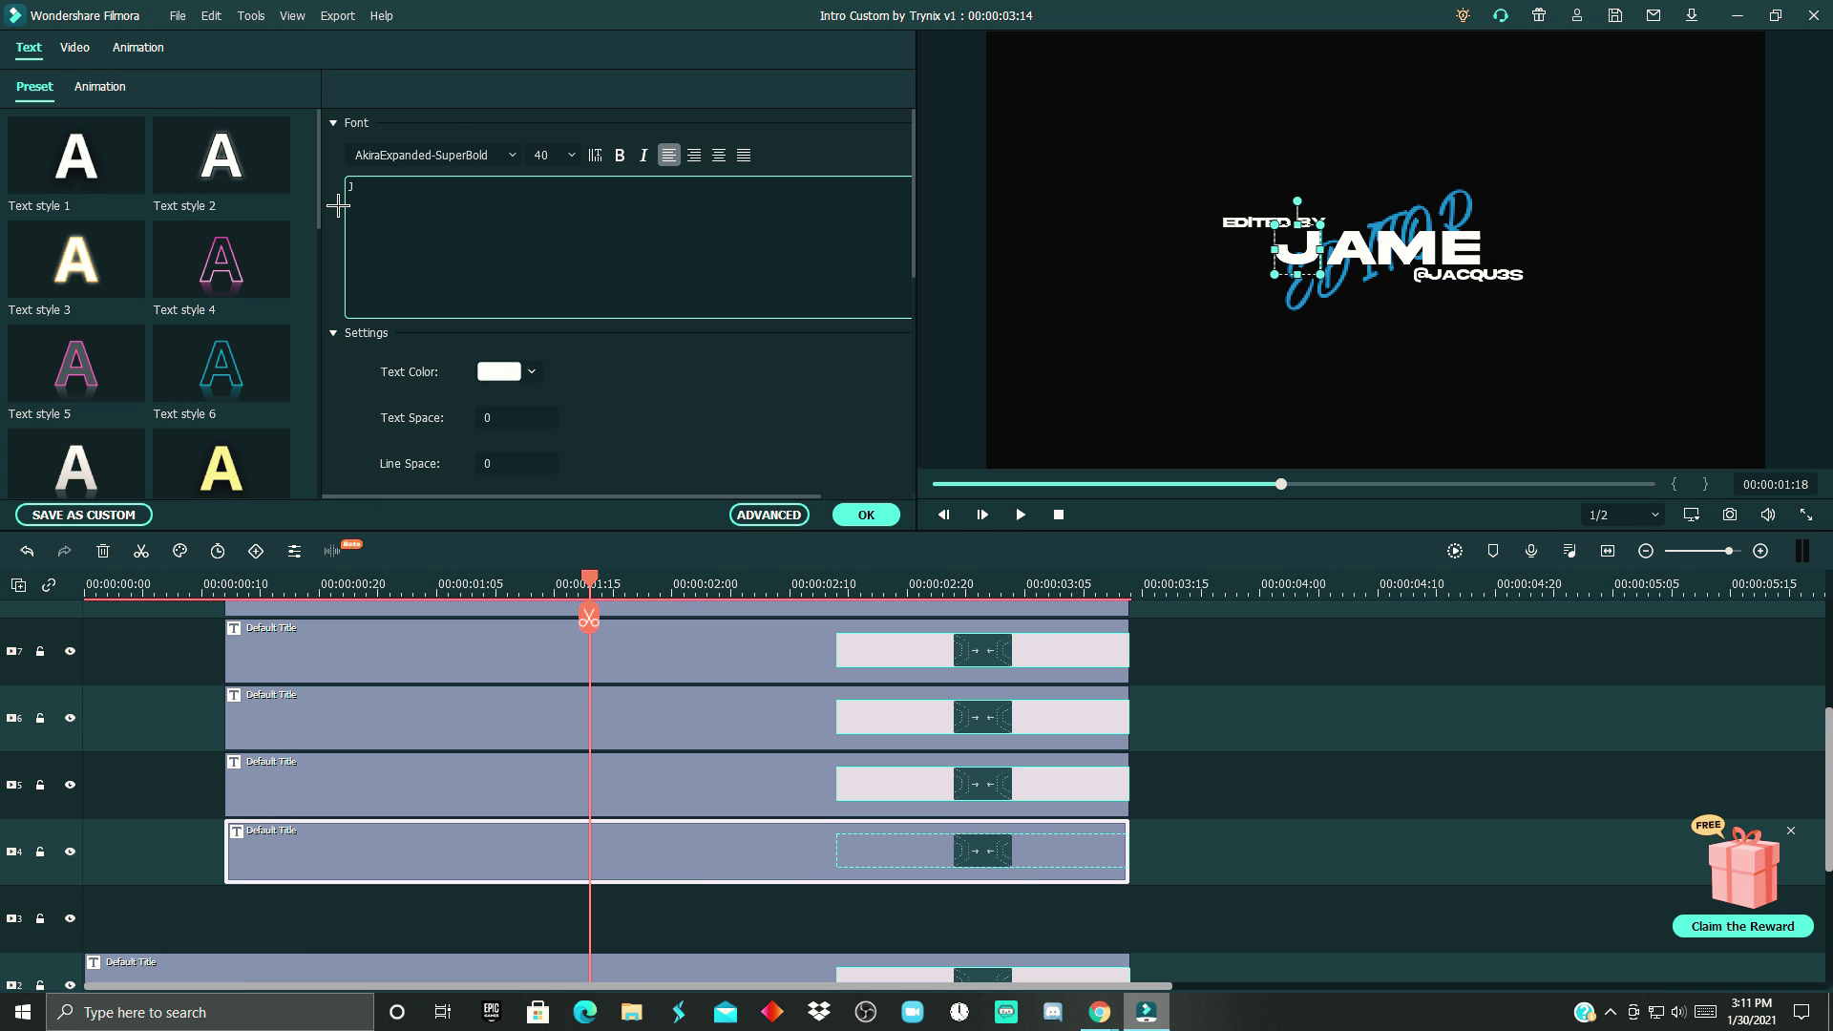
Change the third and fourth large letters, on tracks 6 and 7, to C and q.
click(532, 711)
text(C)
scroll(622, 810, up, 1)
click(503, 750)
text(q)
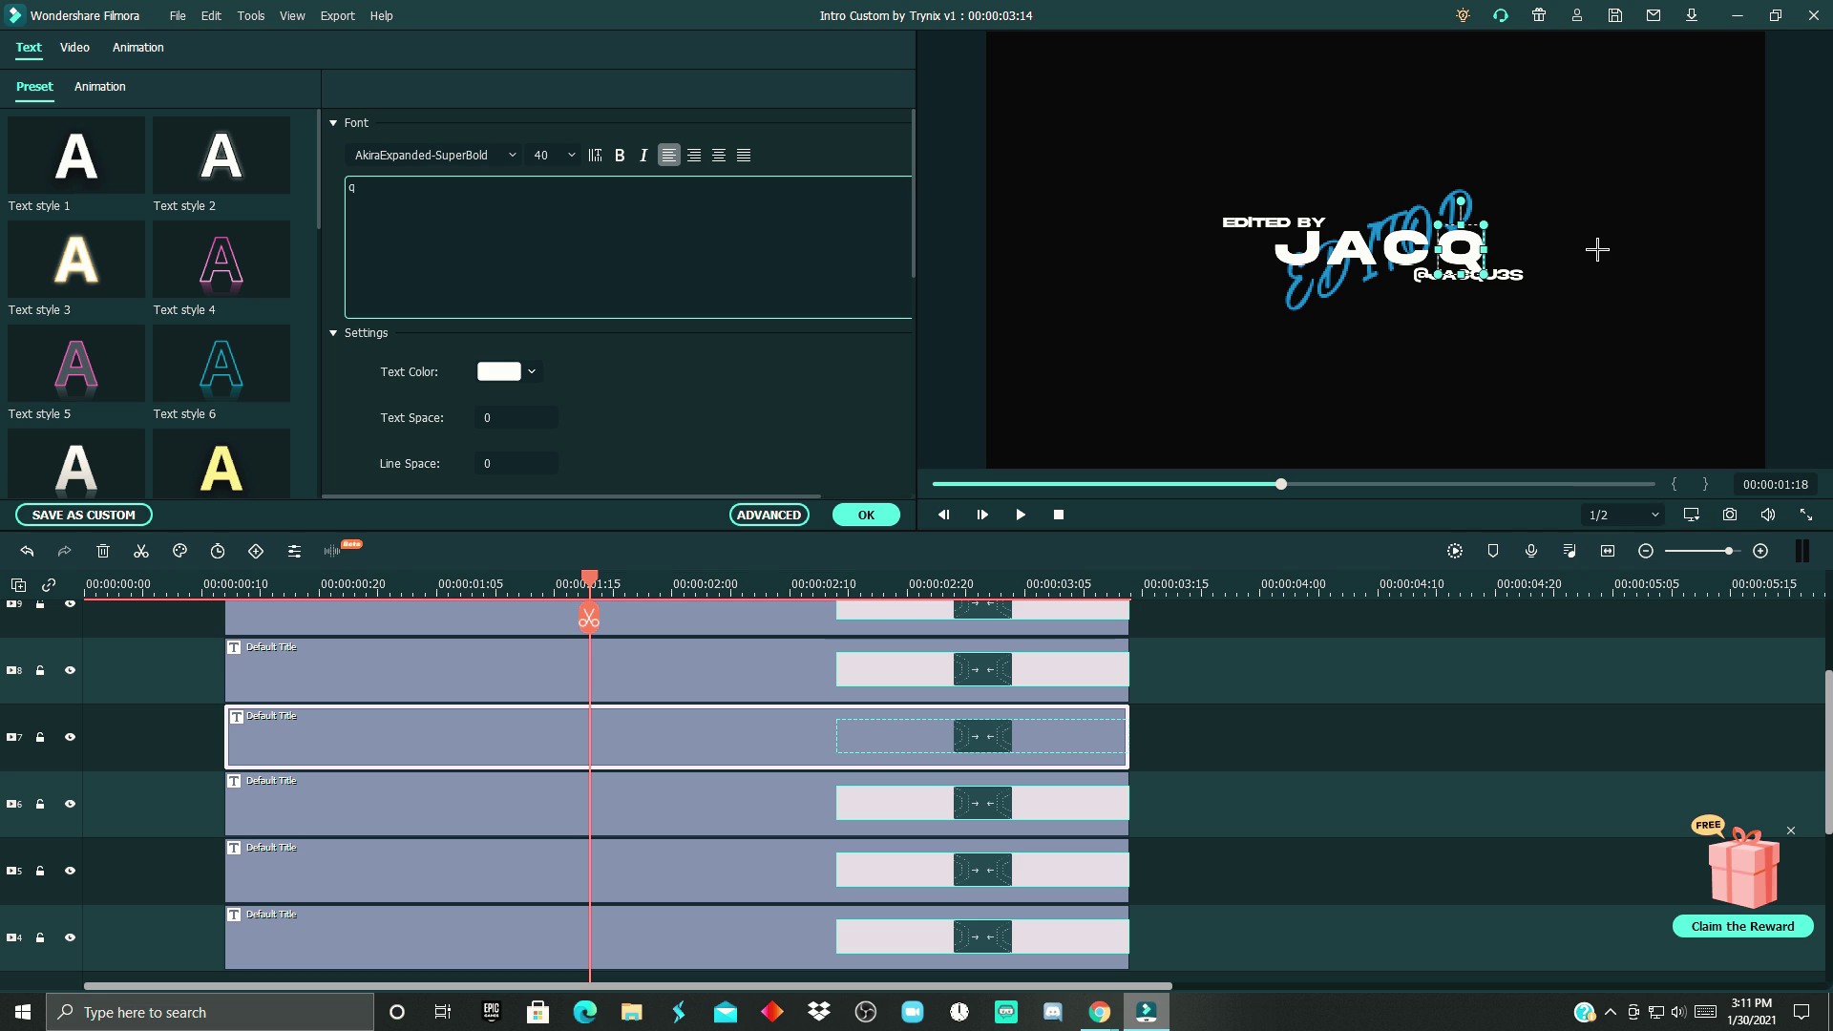
Move the "edited by" and handle titles together up one track to tracks 9 and 10, freeing track 8.
scroll(540, 689, up, 1)
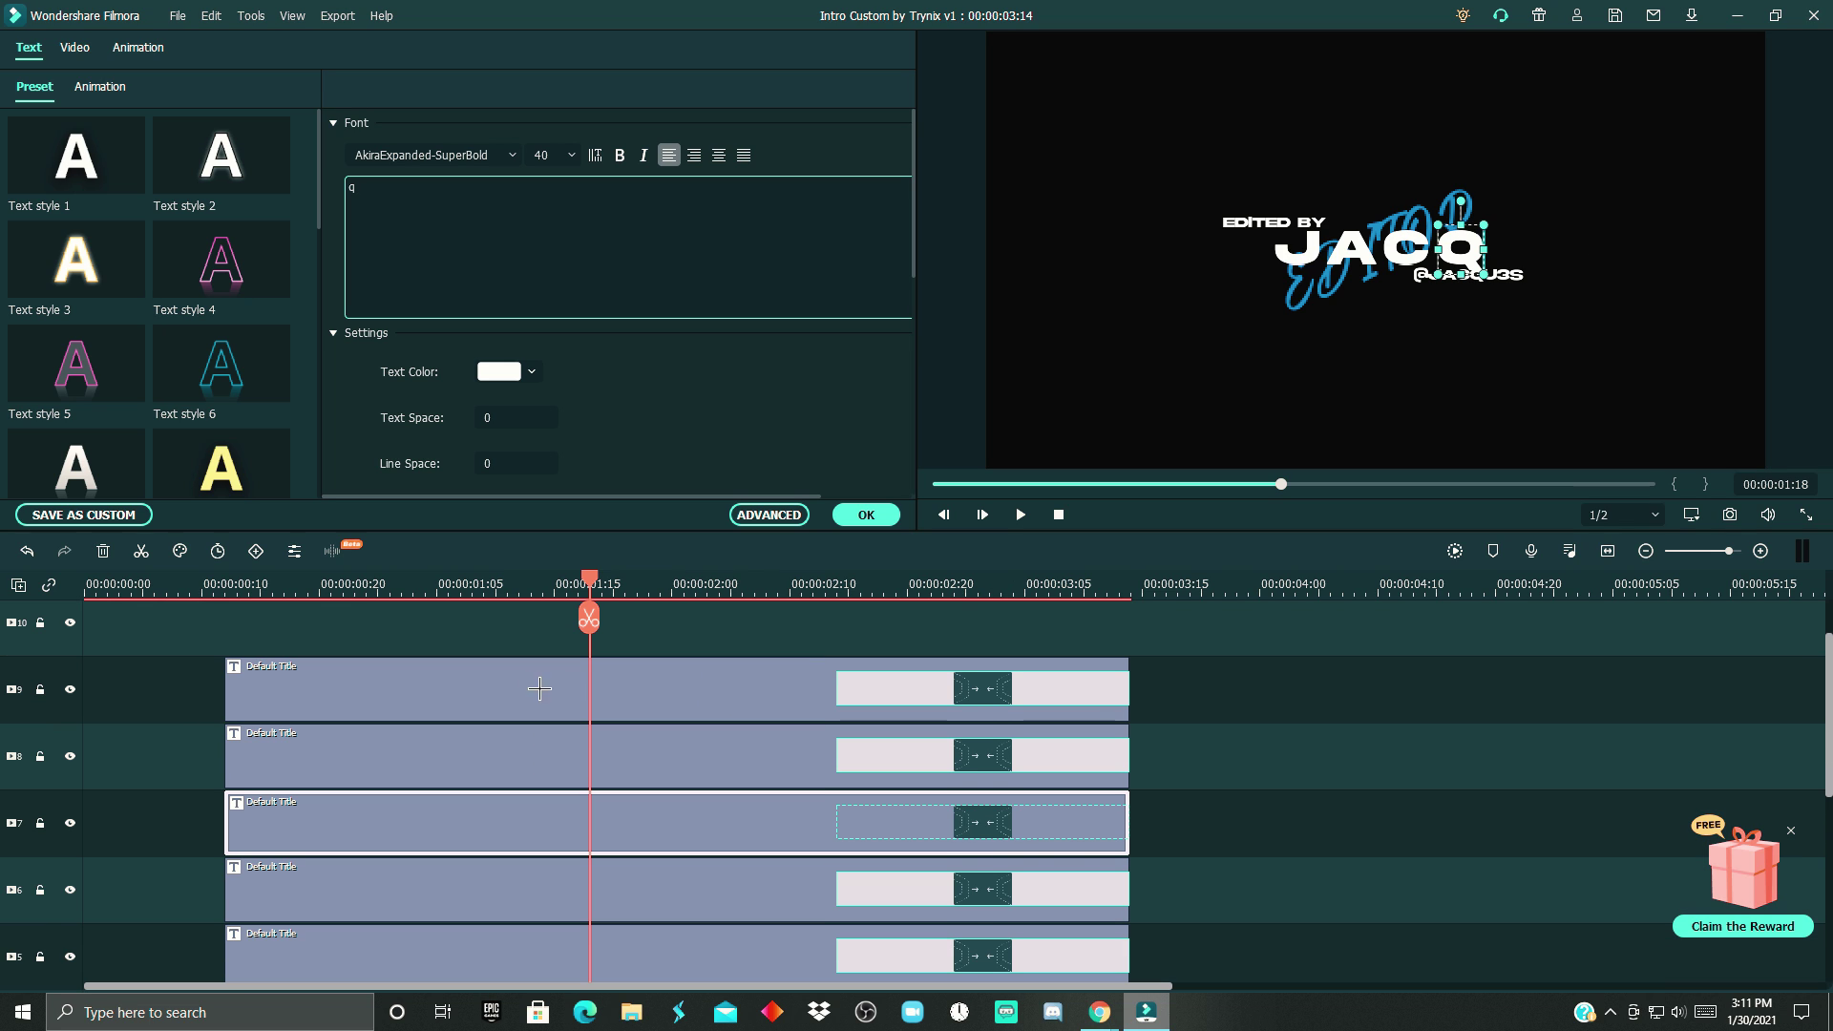
click(392, 682)
ctrl+click(392, 732)
drag(393, 732, 398, 703)
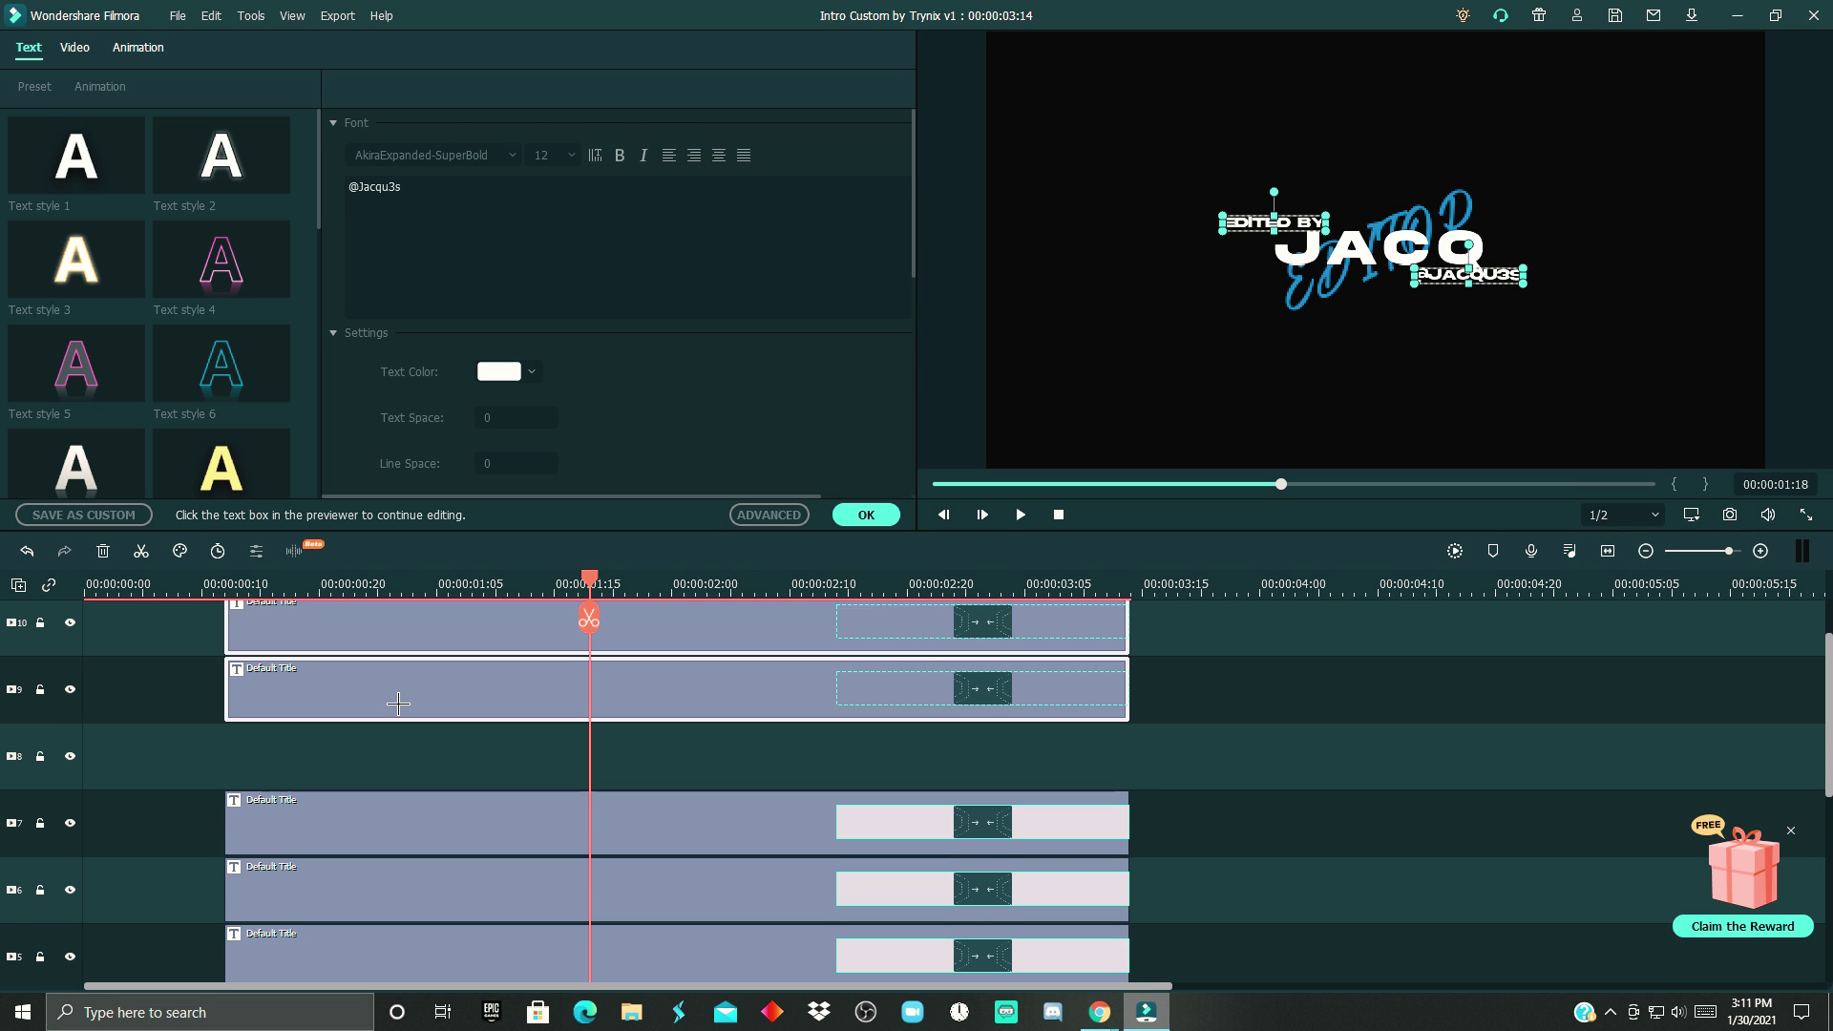
Duplicate the first large letter title onto track 8 at 00:00:00:12 and change the copy's text to u.
scroll(407, 855, down, 2)
click(292, 920)
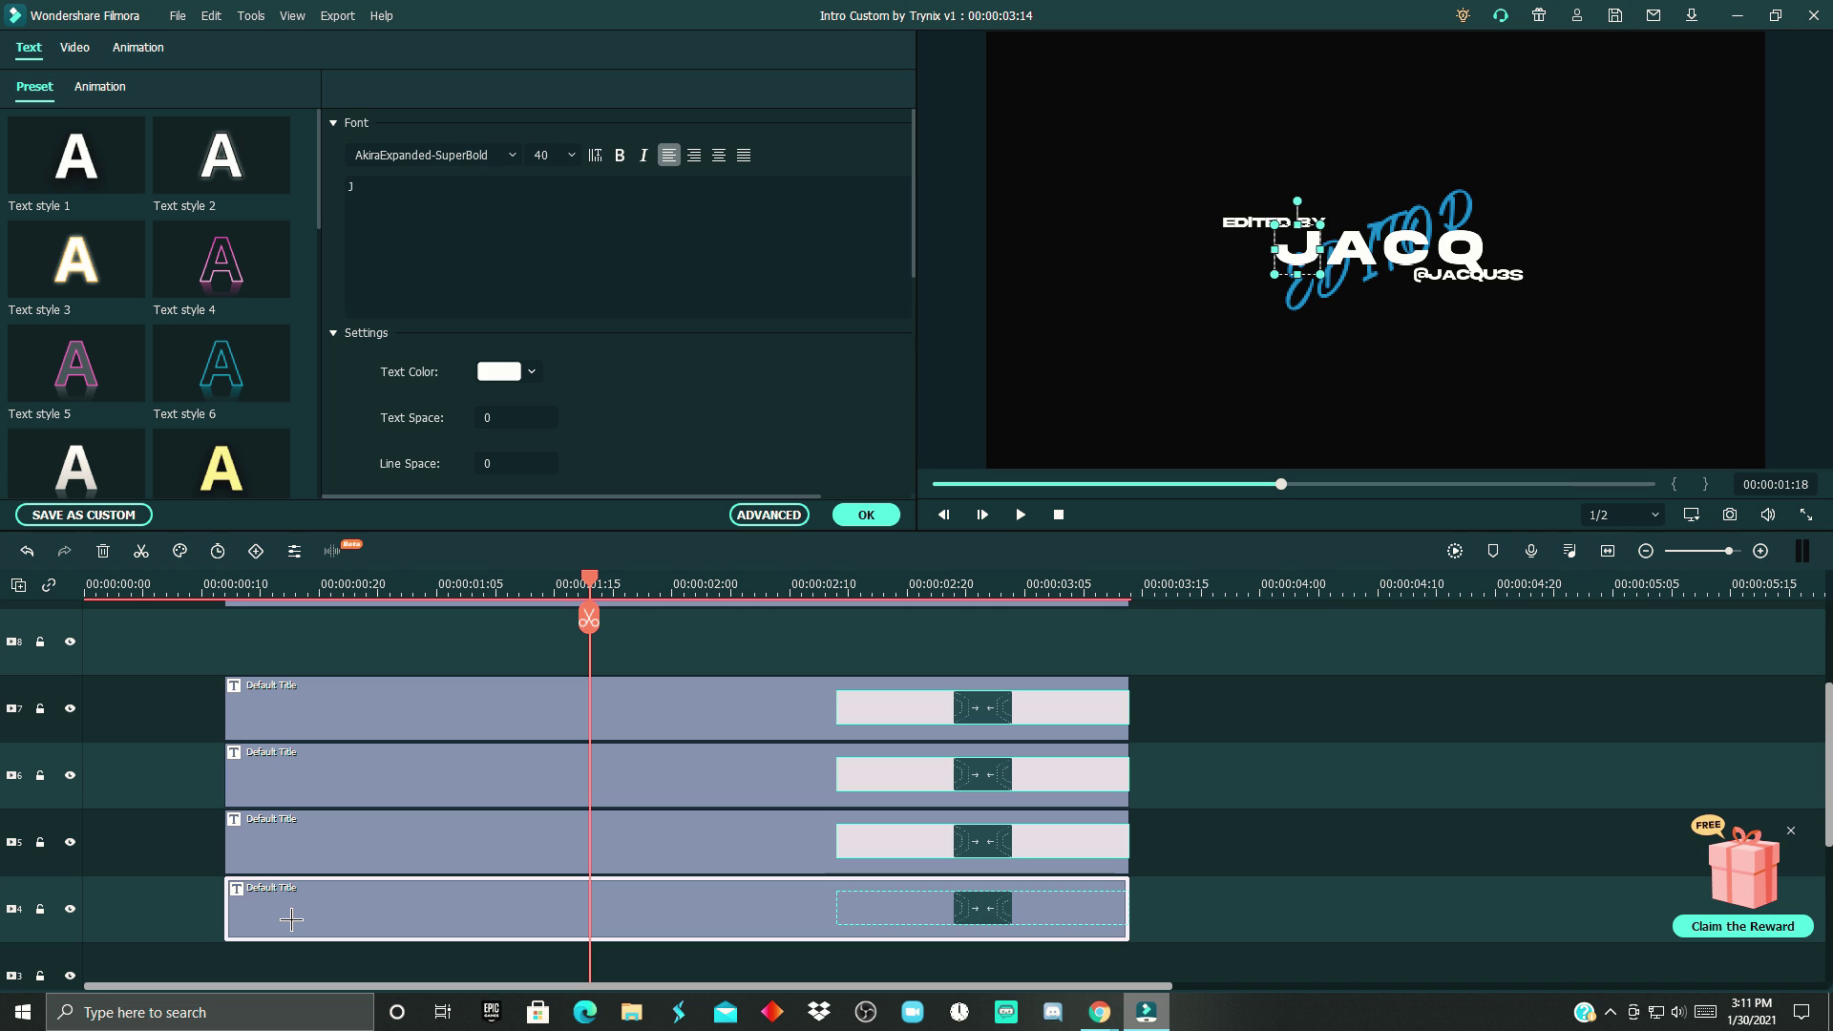
click(519, 663)
drag(596, 616, 249, 676)
key(ctrl+v)
double_click(533, 655)
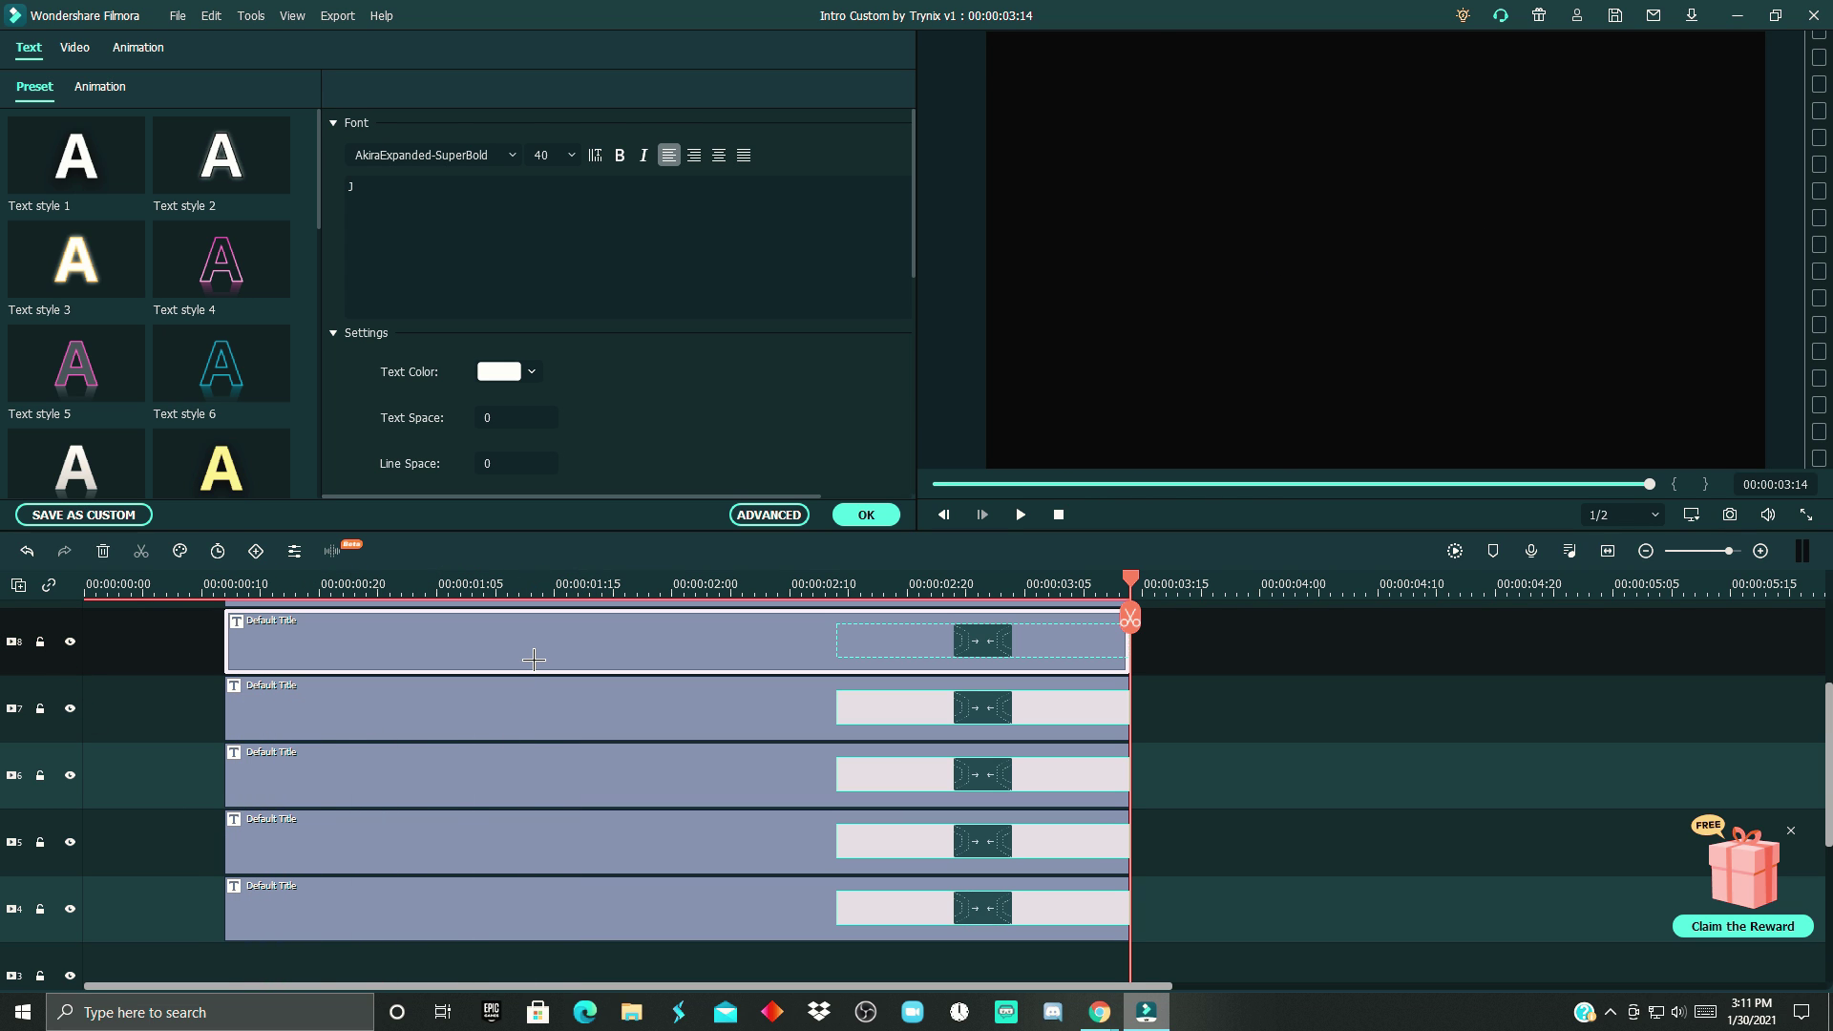
double_click(348, 194)
text(u)
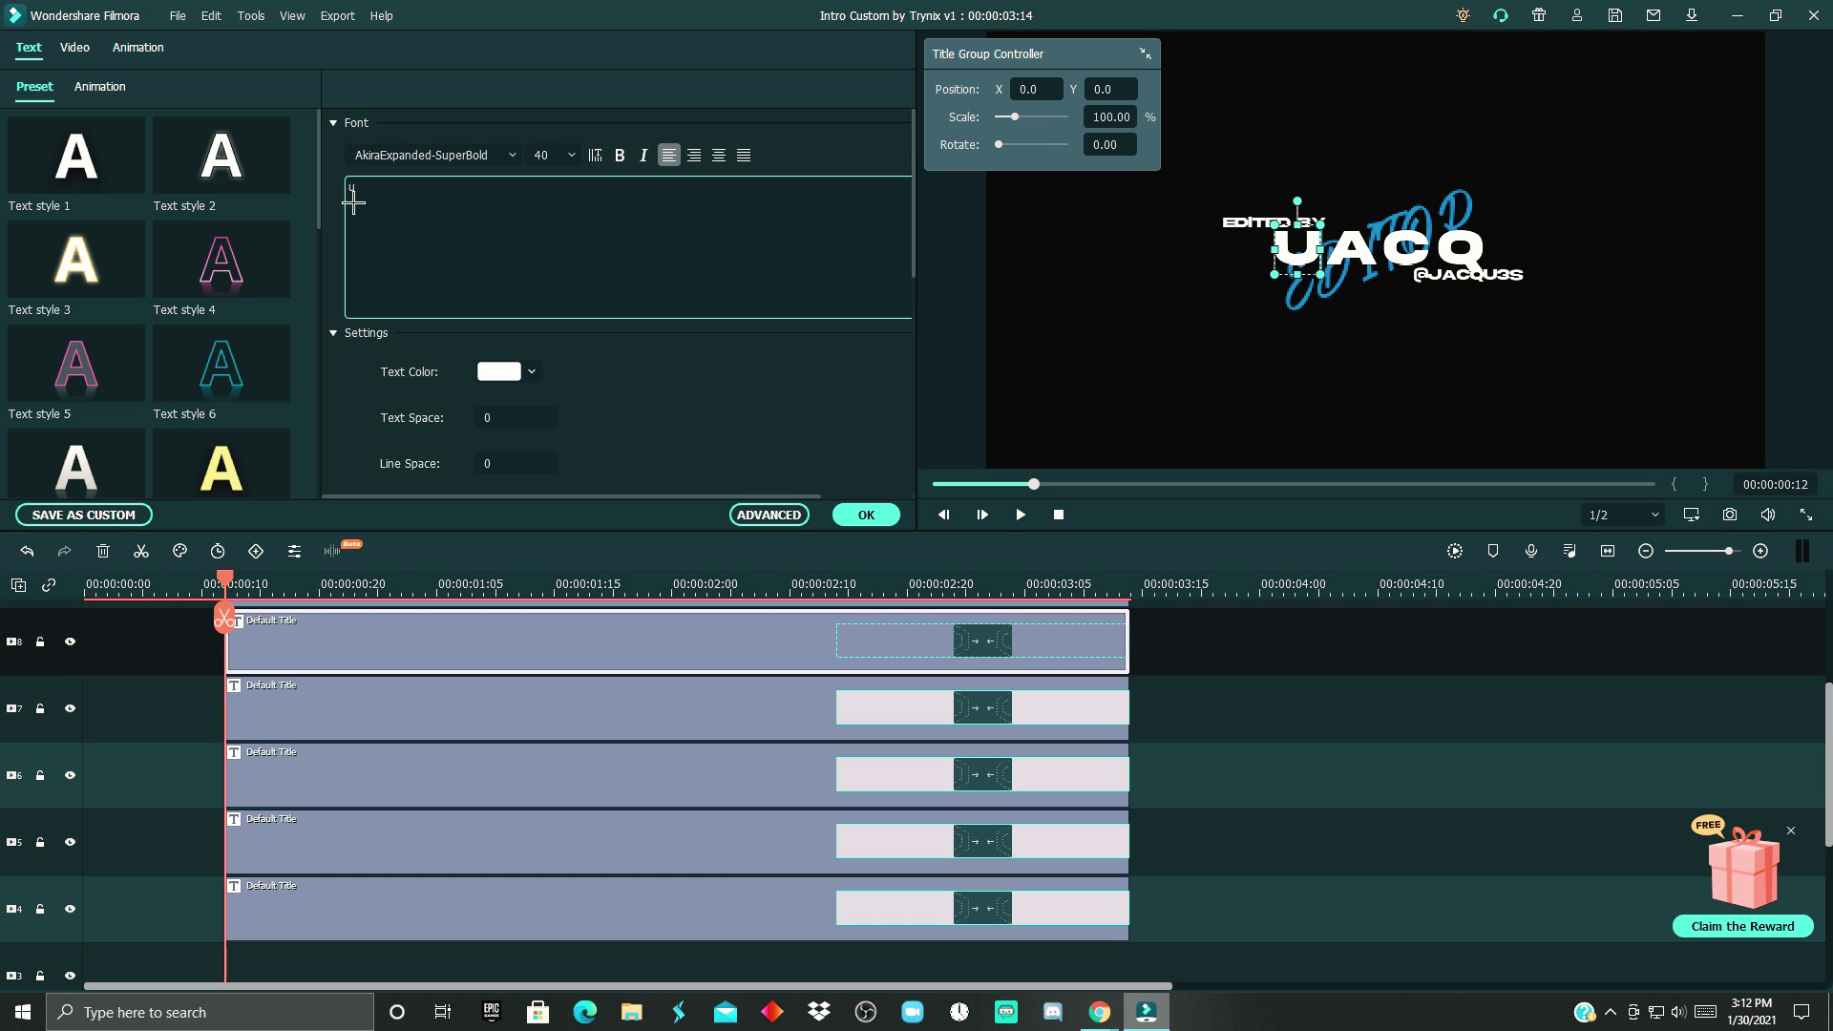
Nudge the new u letter horizontally to the right until it sits directly after the q.
click(221, 663)
click(344, 659)
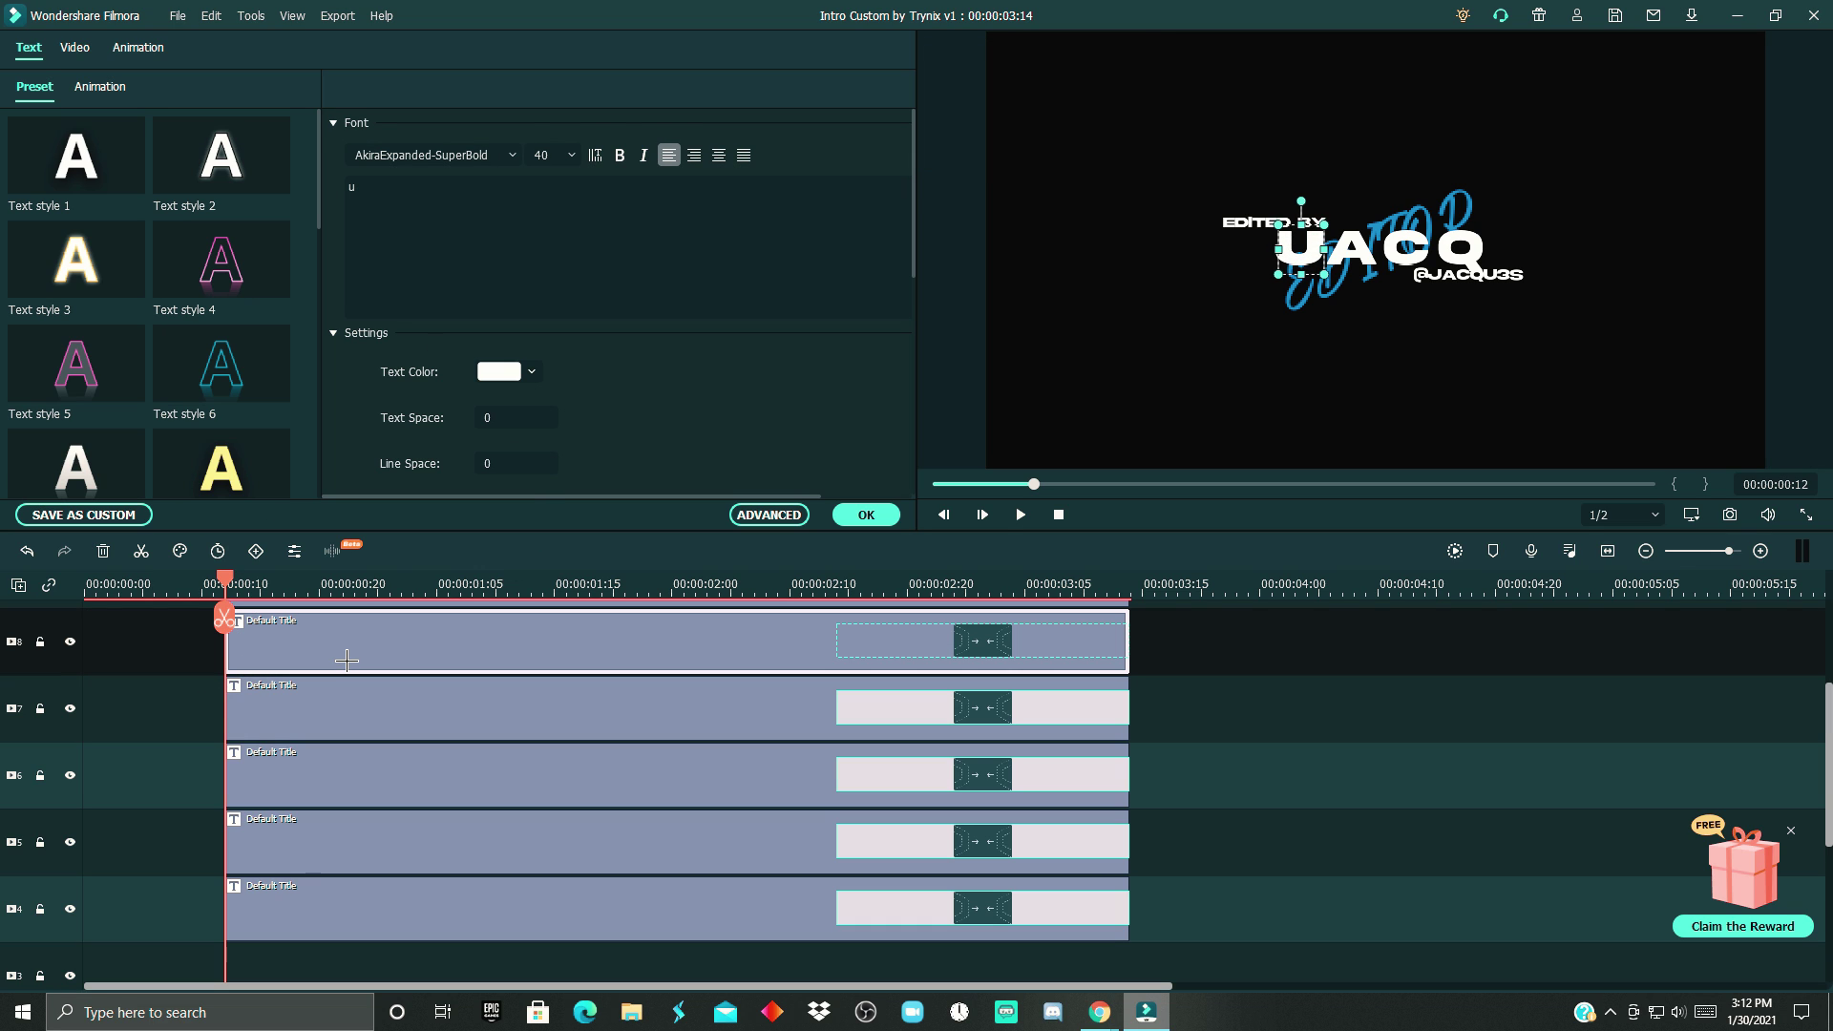
key(alt+Right)
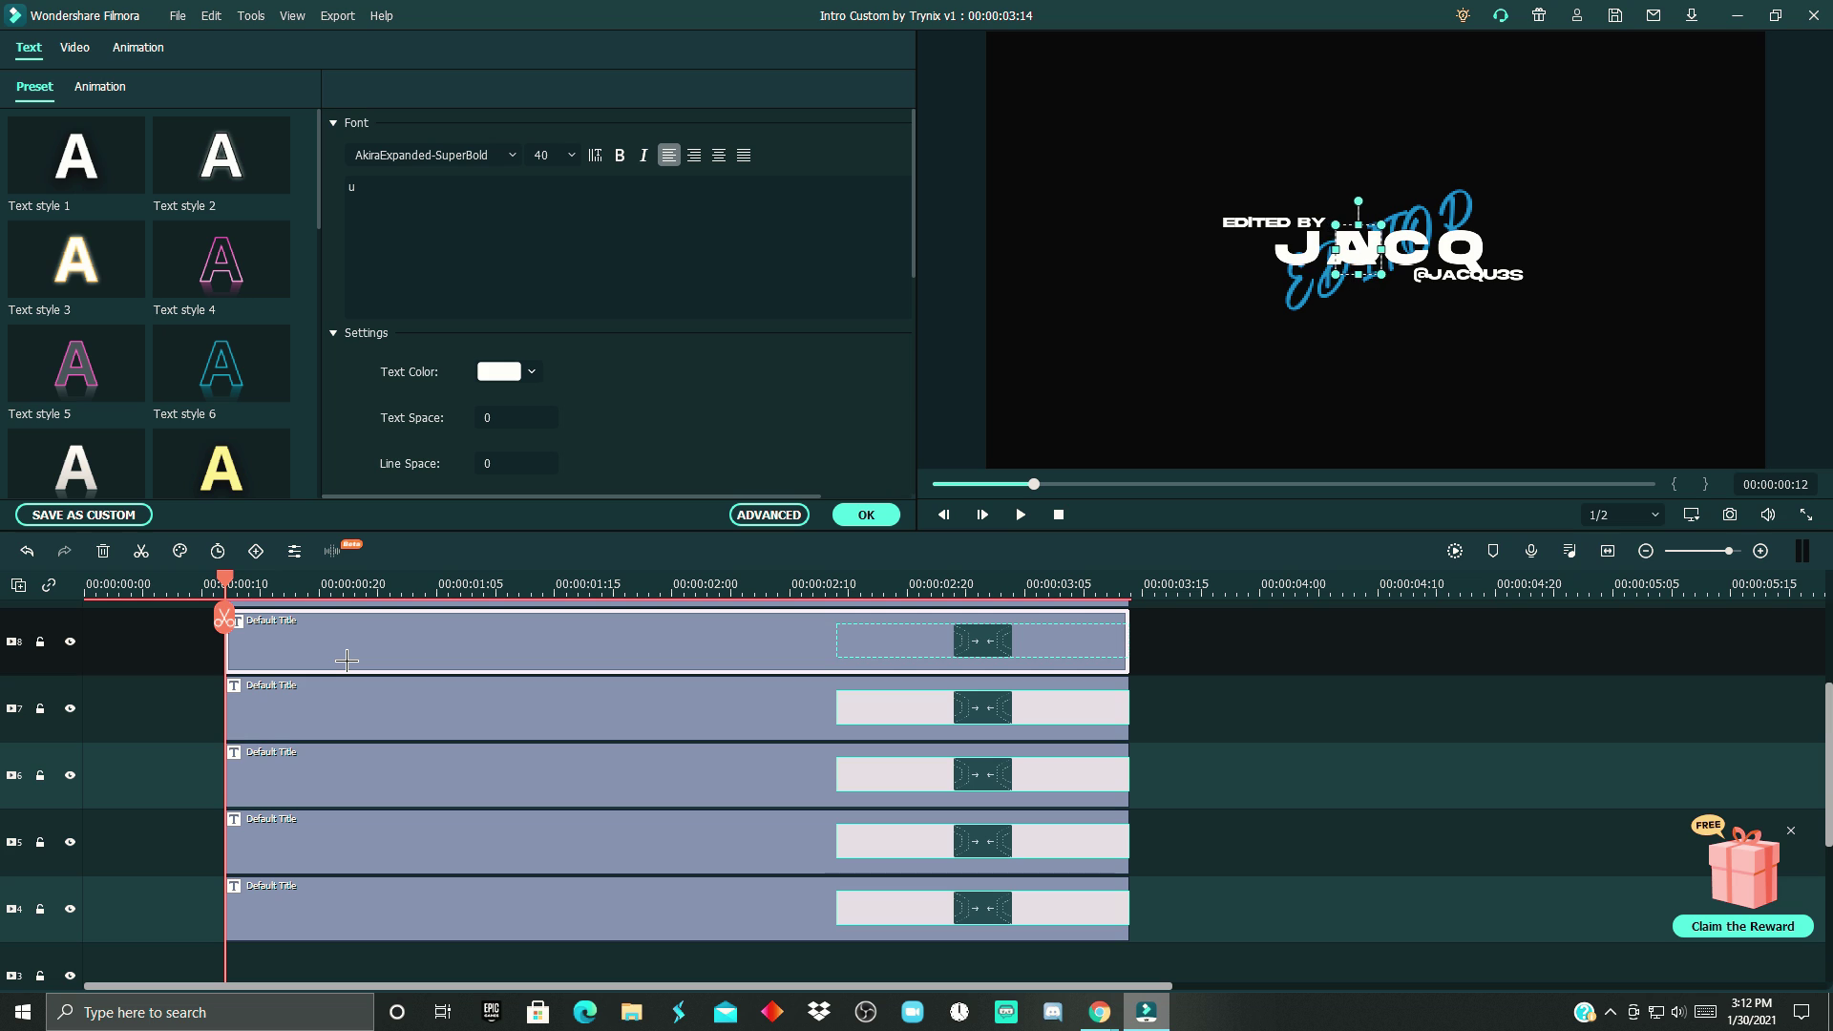
key(Right)
key(Right)
key(Right)
key(Right)
key(Right)
key(Right)
key(Right)
key(Right)
key(Right)
key(Right)
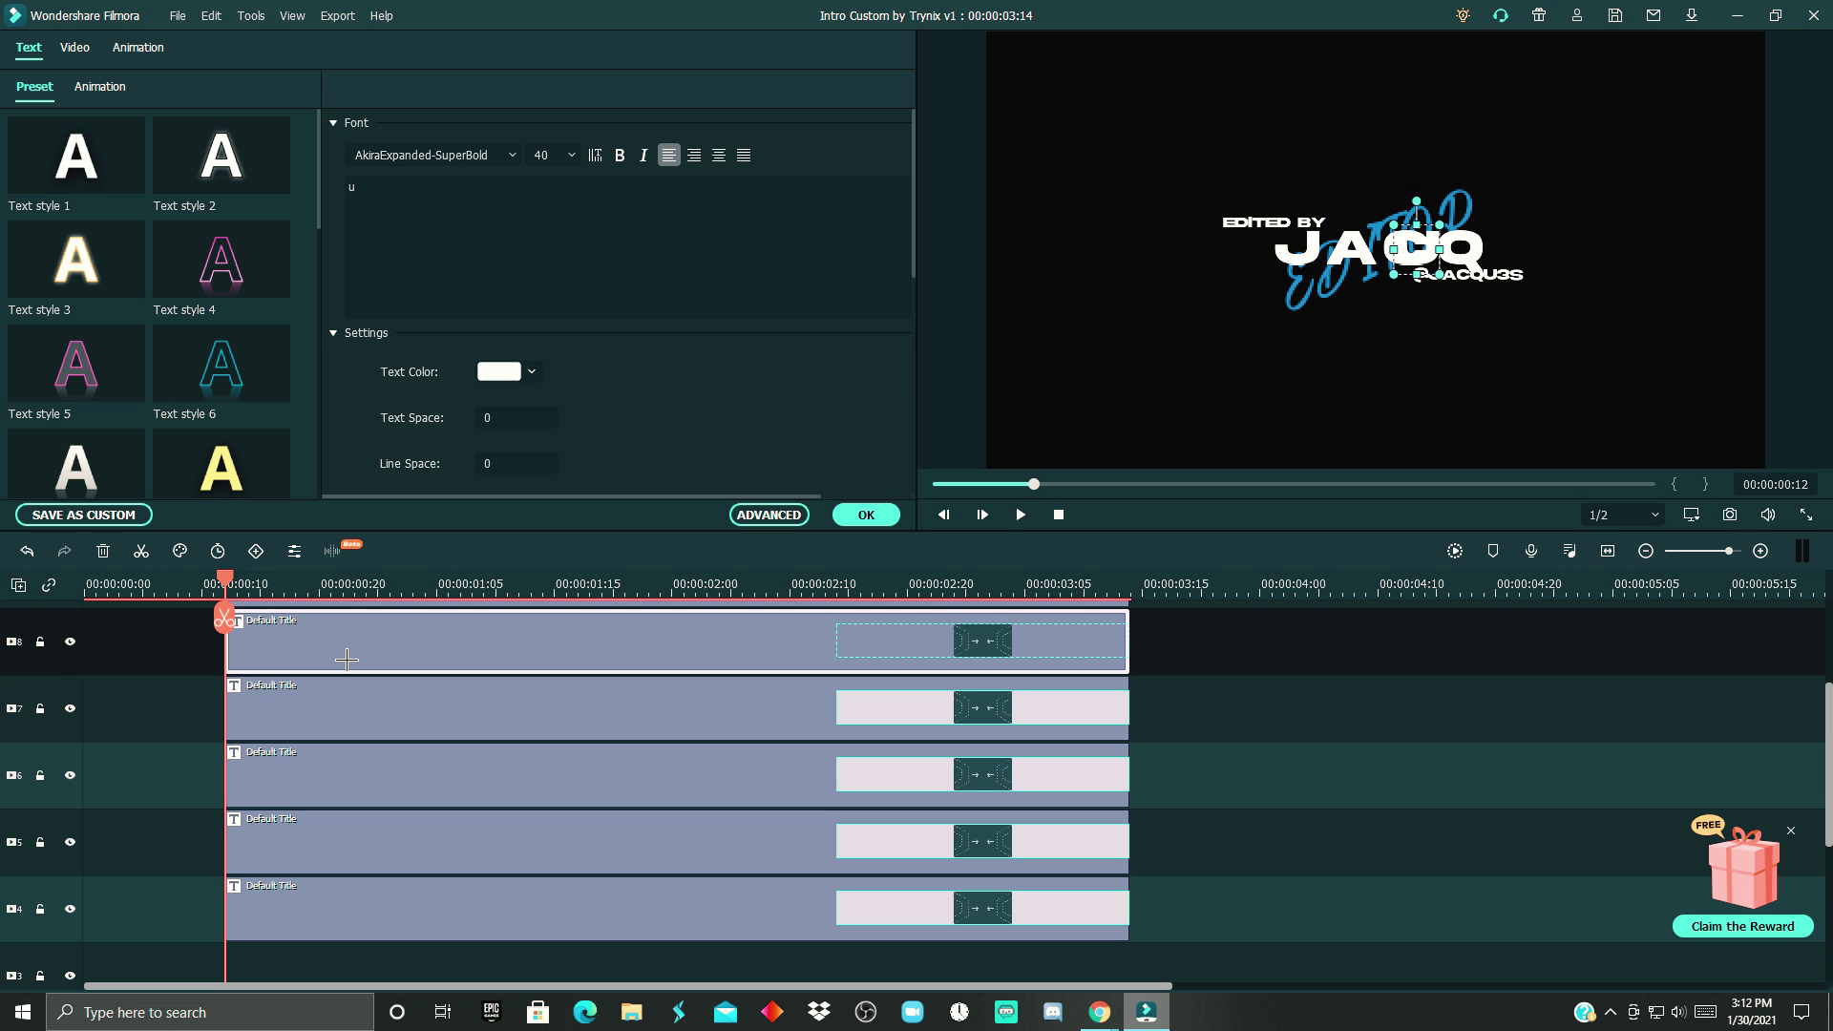
key(Right)
key(Right)
key(Right)
key(Right)
key(Right)
key(Right)
key(Right)
key(Right)
key(Right)
key(Right)
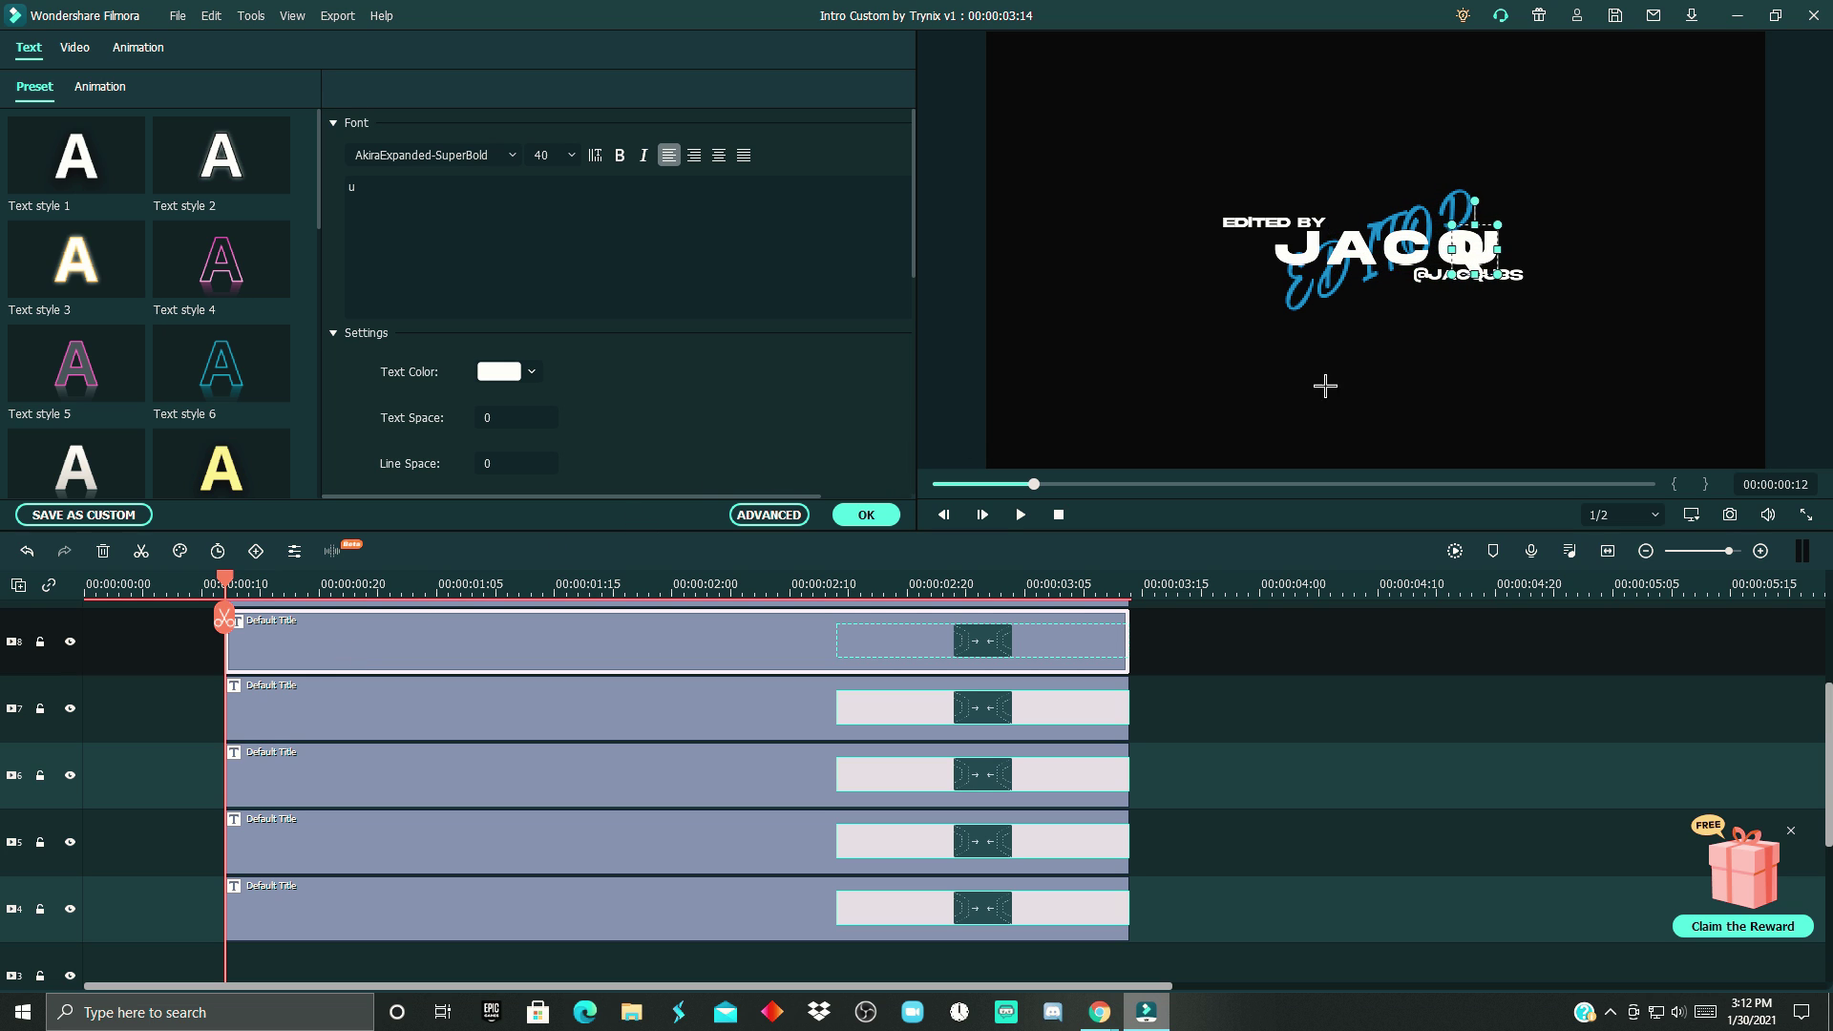
key(Right)
key(Right)
key(Right)
key(Right)
key(Right)
key(Right)
key(Right)
key(Right)
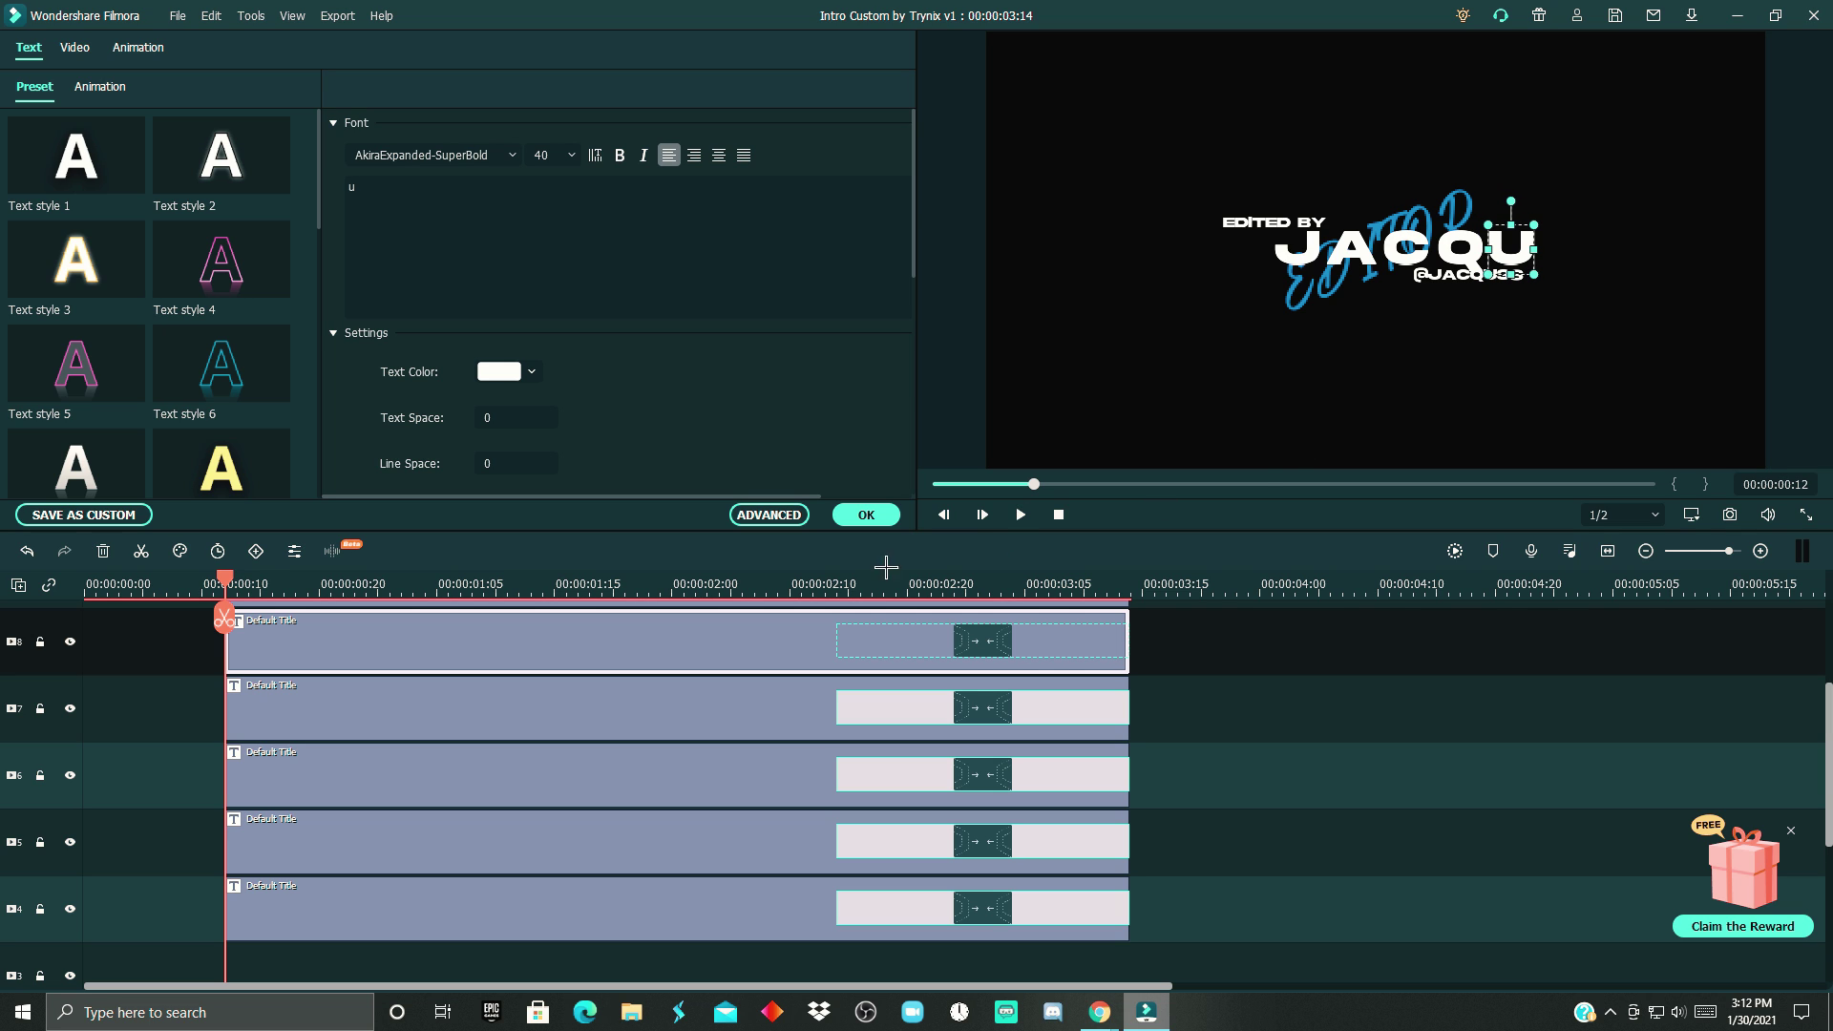
Move the "edited by" and handle titles together up one more track to tracks 10 and 11, freeing track 9.
scroll(479, 722, up, 3)
drag(450, 644, 416, 766)
drag(409, 766, 397, 703)
Duplicate the second large letter title from track 5 onto track 9 and change the copy's text to 3.
scroll(407, 791, down, 3)
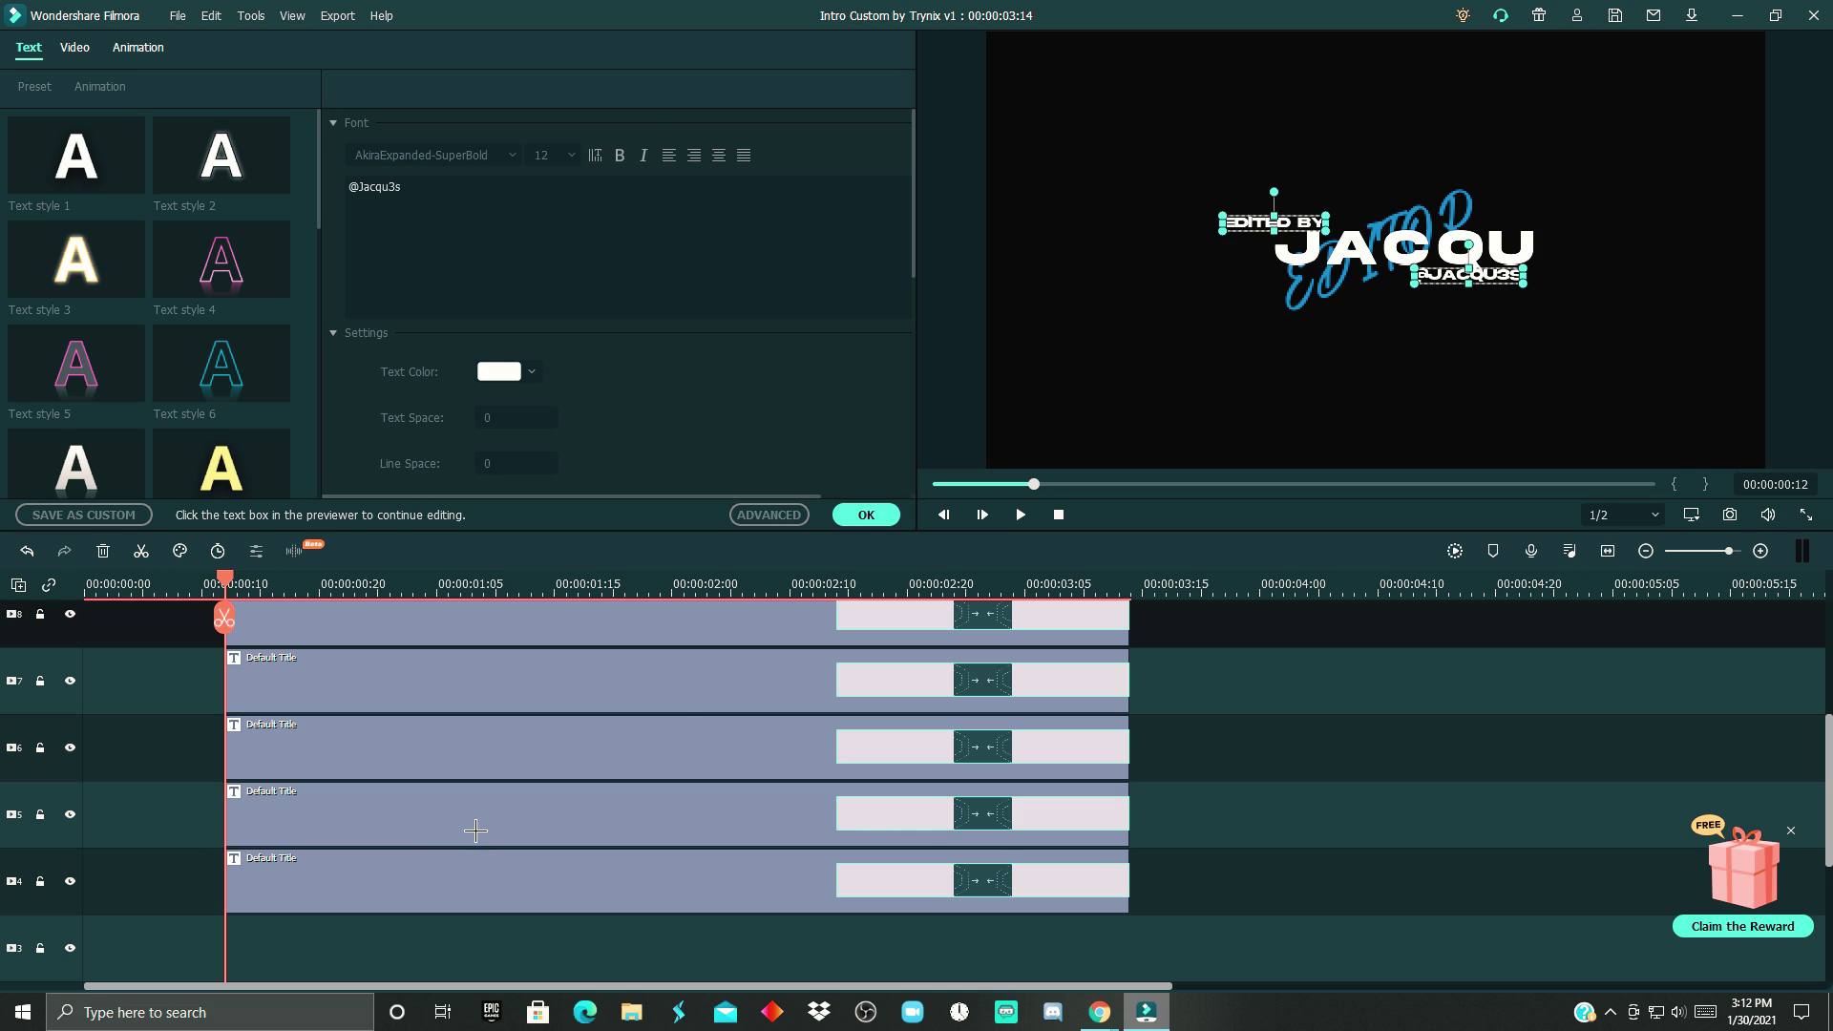
click(476, 830)
scroll(442, 778, up, 3)
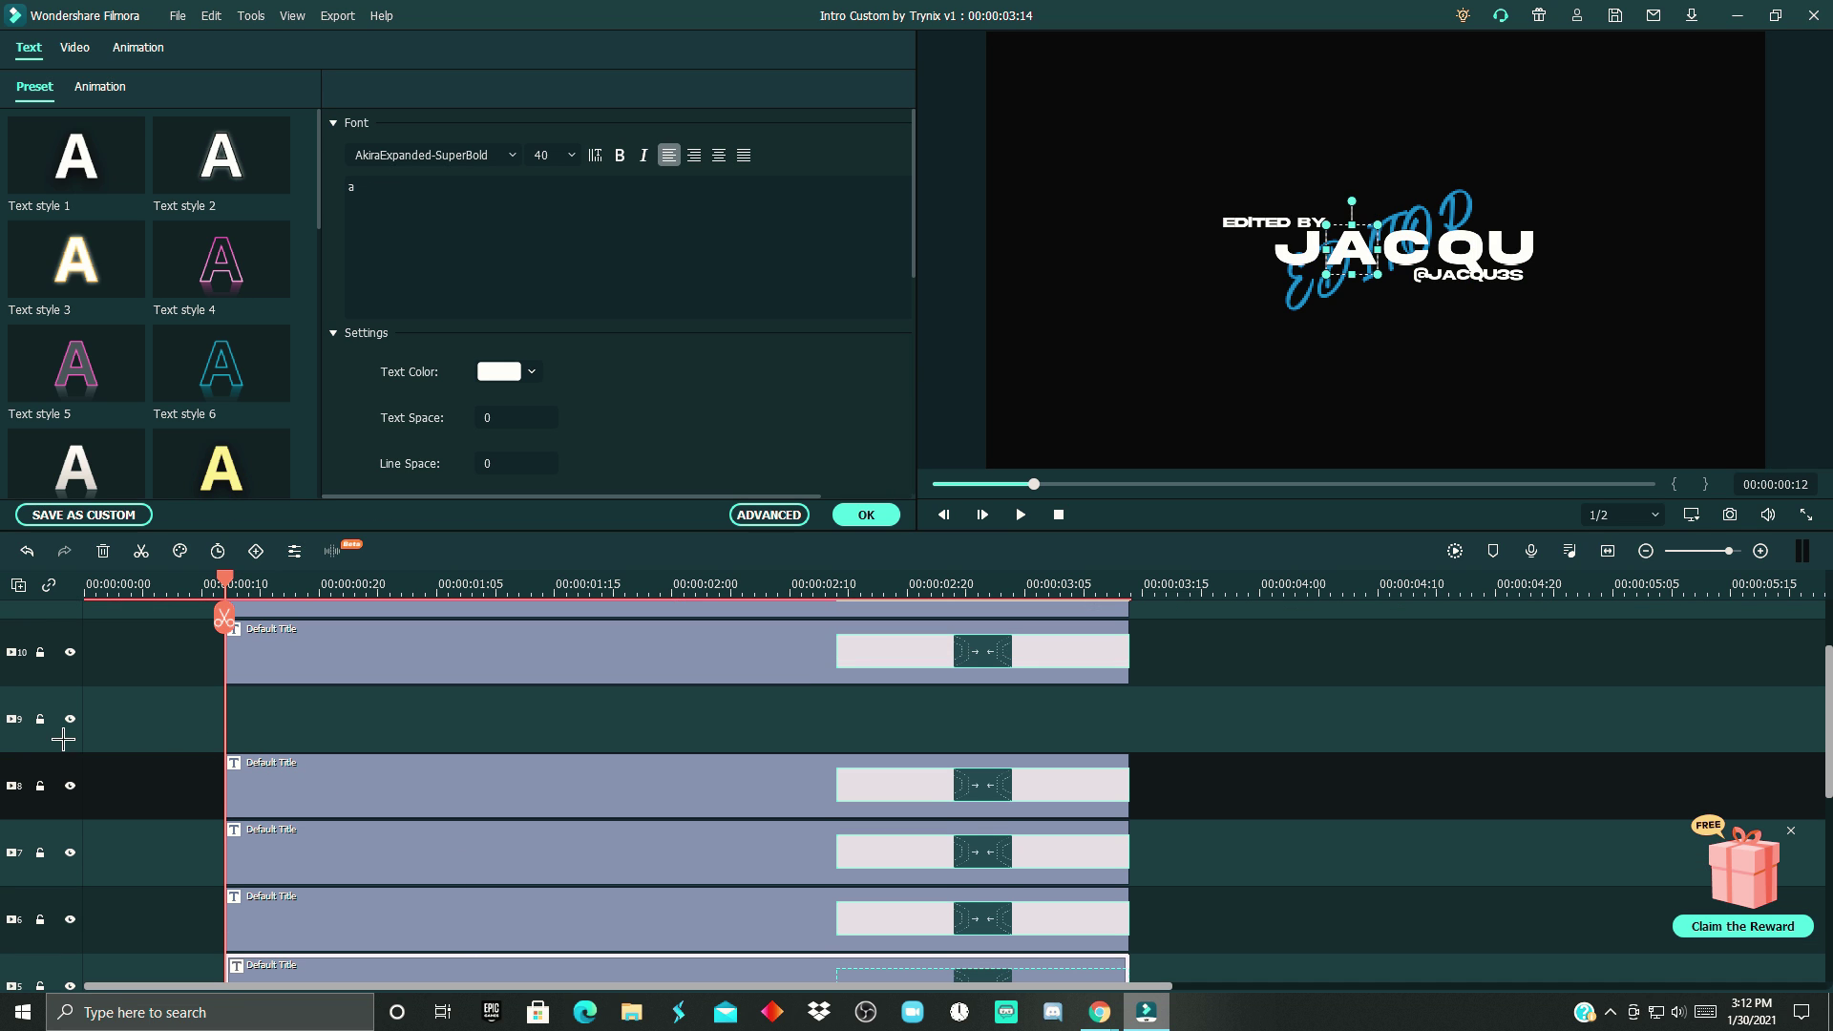
click(55, 751)
key(ctrl+v)
double_click(393, 735)
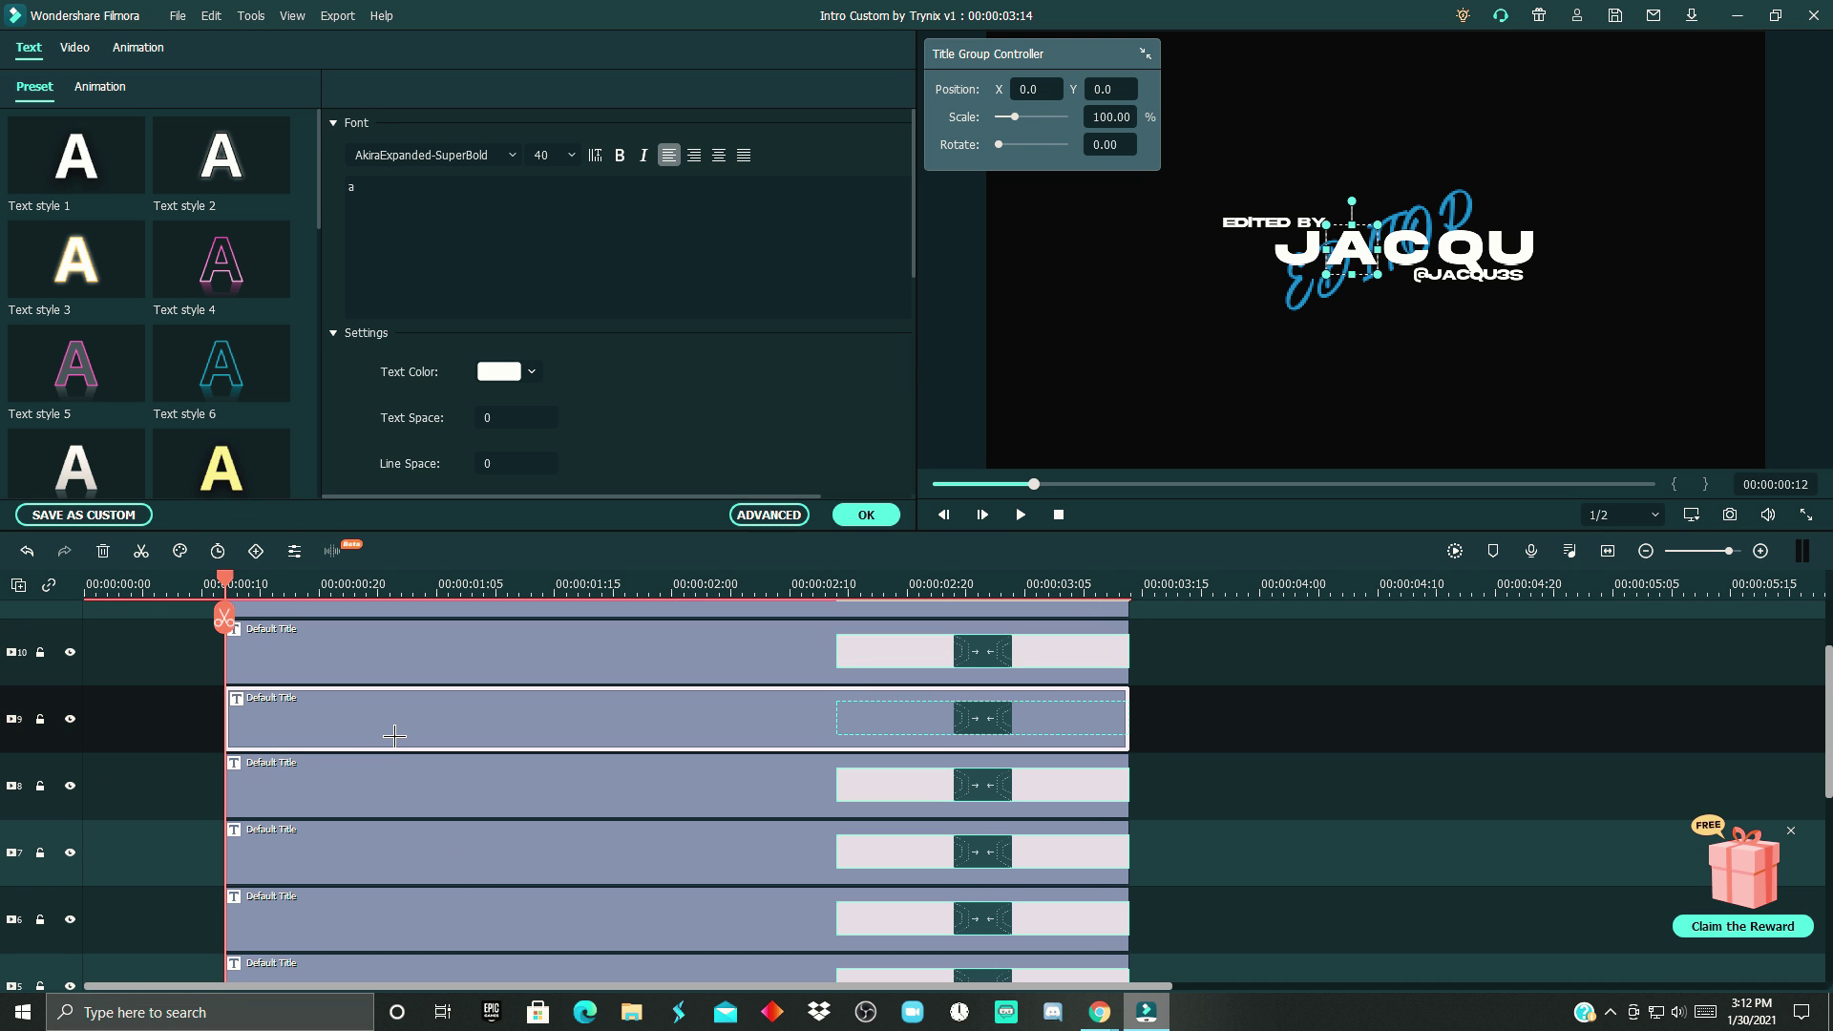
click(358, 198)
key(BackSpace)
text(3)
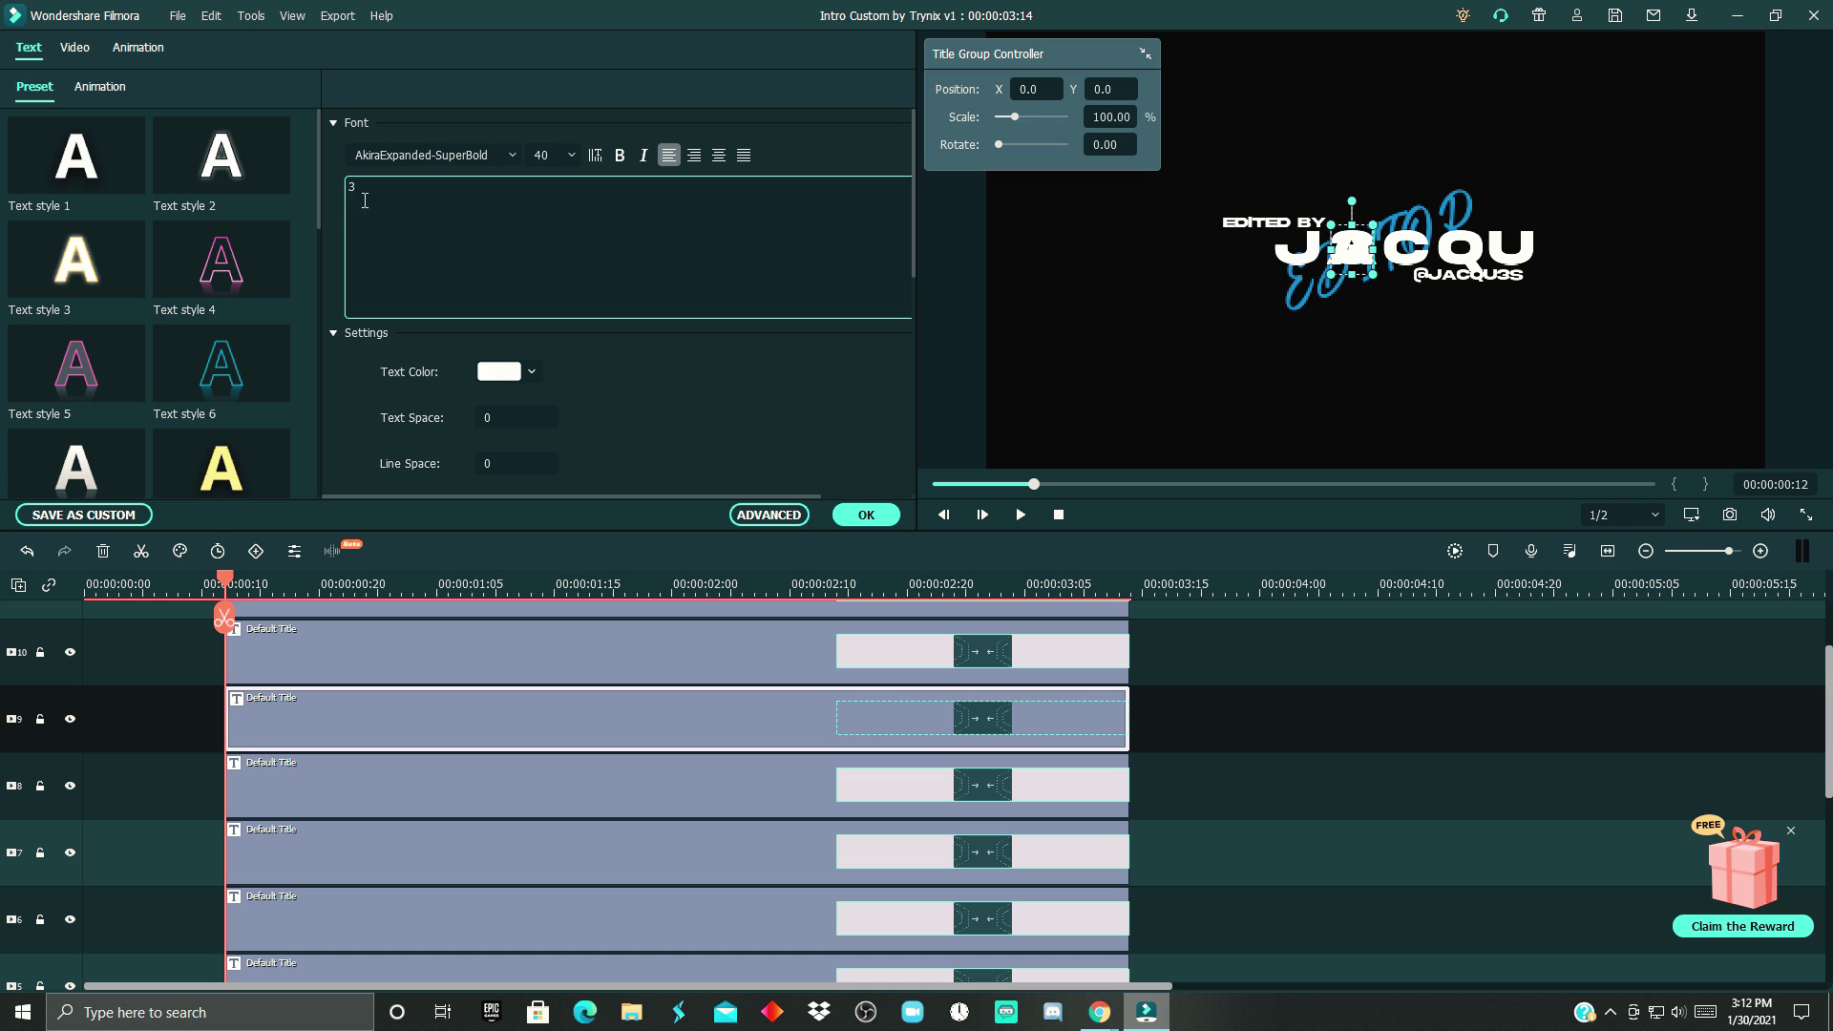
Nudge the new 3 character horizontally to the right until it sits directly after the u.
click(338, 749)
key(space)
key(space)
click(774, 716)
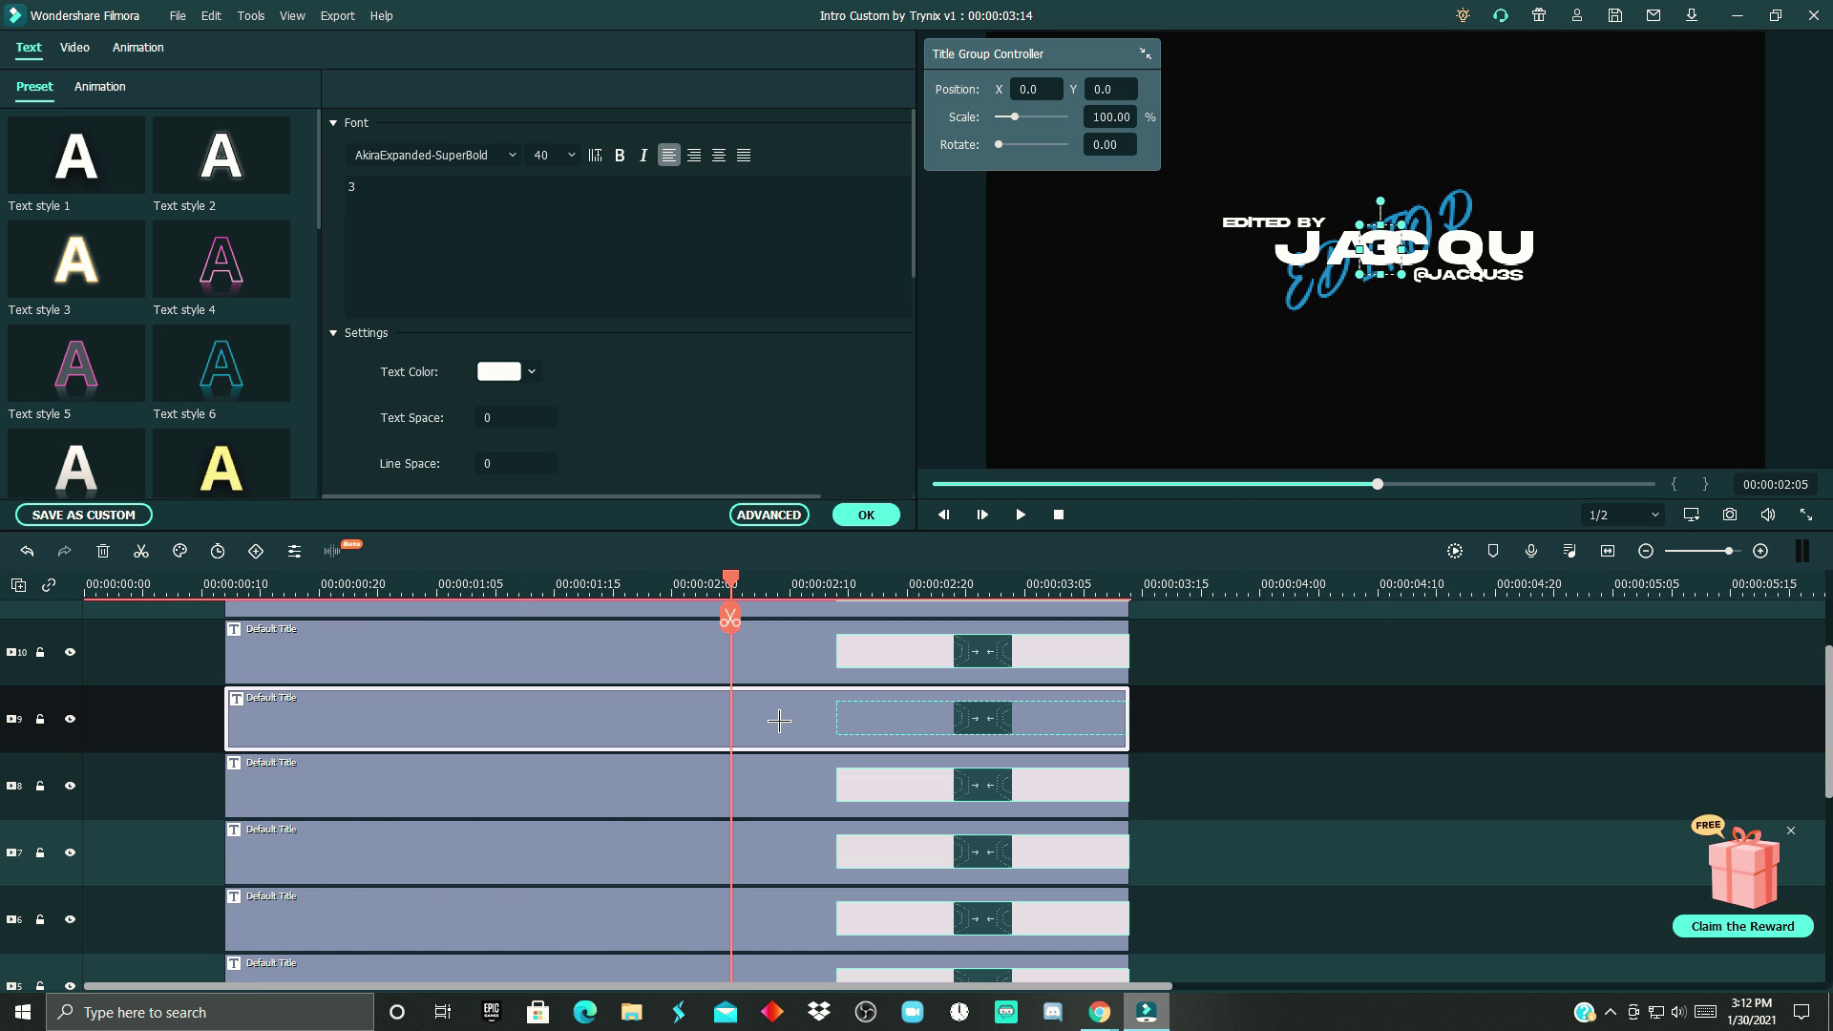
key(Right)
key(Right)
key(Right)
key(Right)
key(Right)
key(Right)
key(Right)
key(Right)
key(Right)
key(Right)
key(Right)
key(Right)
key(Right)
key(Right)
key(Right)
key(Right)
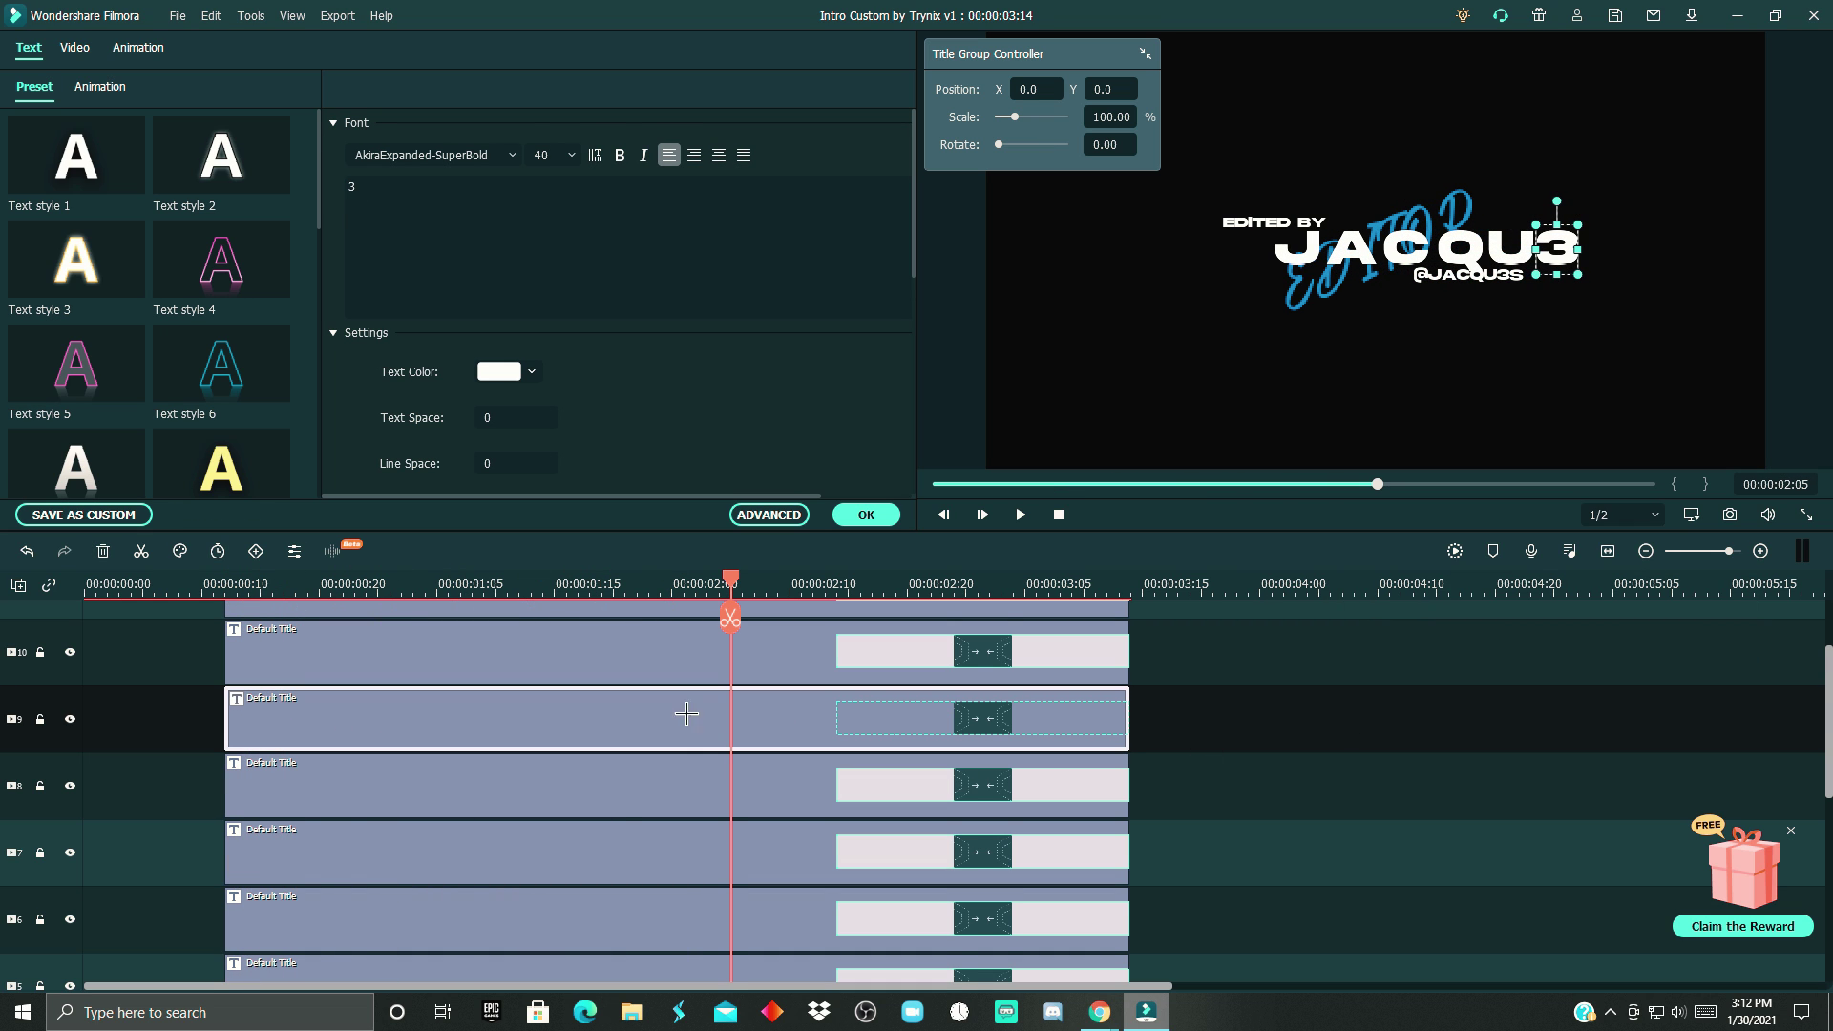
Move the "edited by" and handle titles together up one track to tracks 11 and 12, freeing track 10.
scroll(736, 719, down, 3)
click(332, 760)
scroll(334, 759, up, 5)
click(361, 707)
ctrl+click(363, 759)
drag(362, 759, 367, 718)
Duplicate the large c letter title onto track 10, starting at 00:00:00:12, and change the copy's text to s.
drag(745, 594, 240, 668)
click(522, 842)
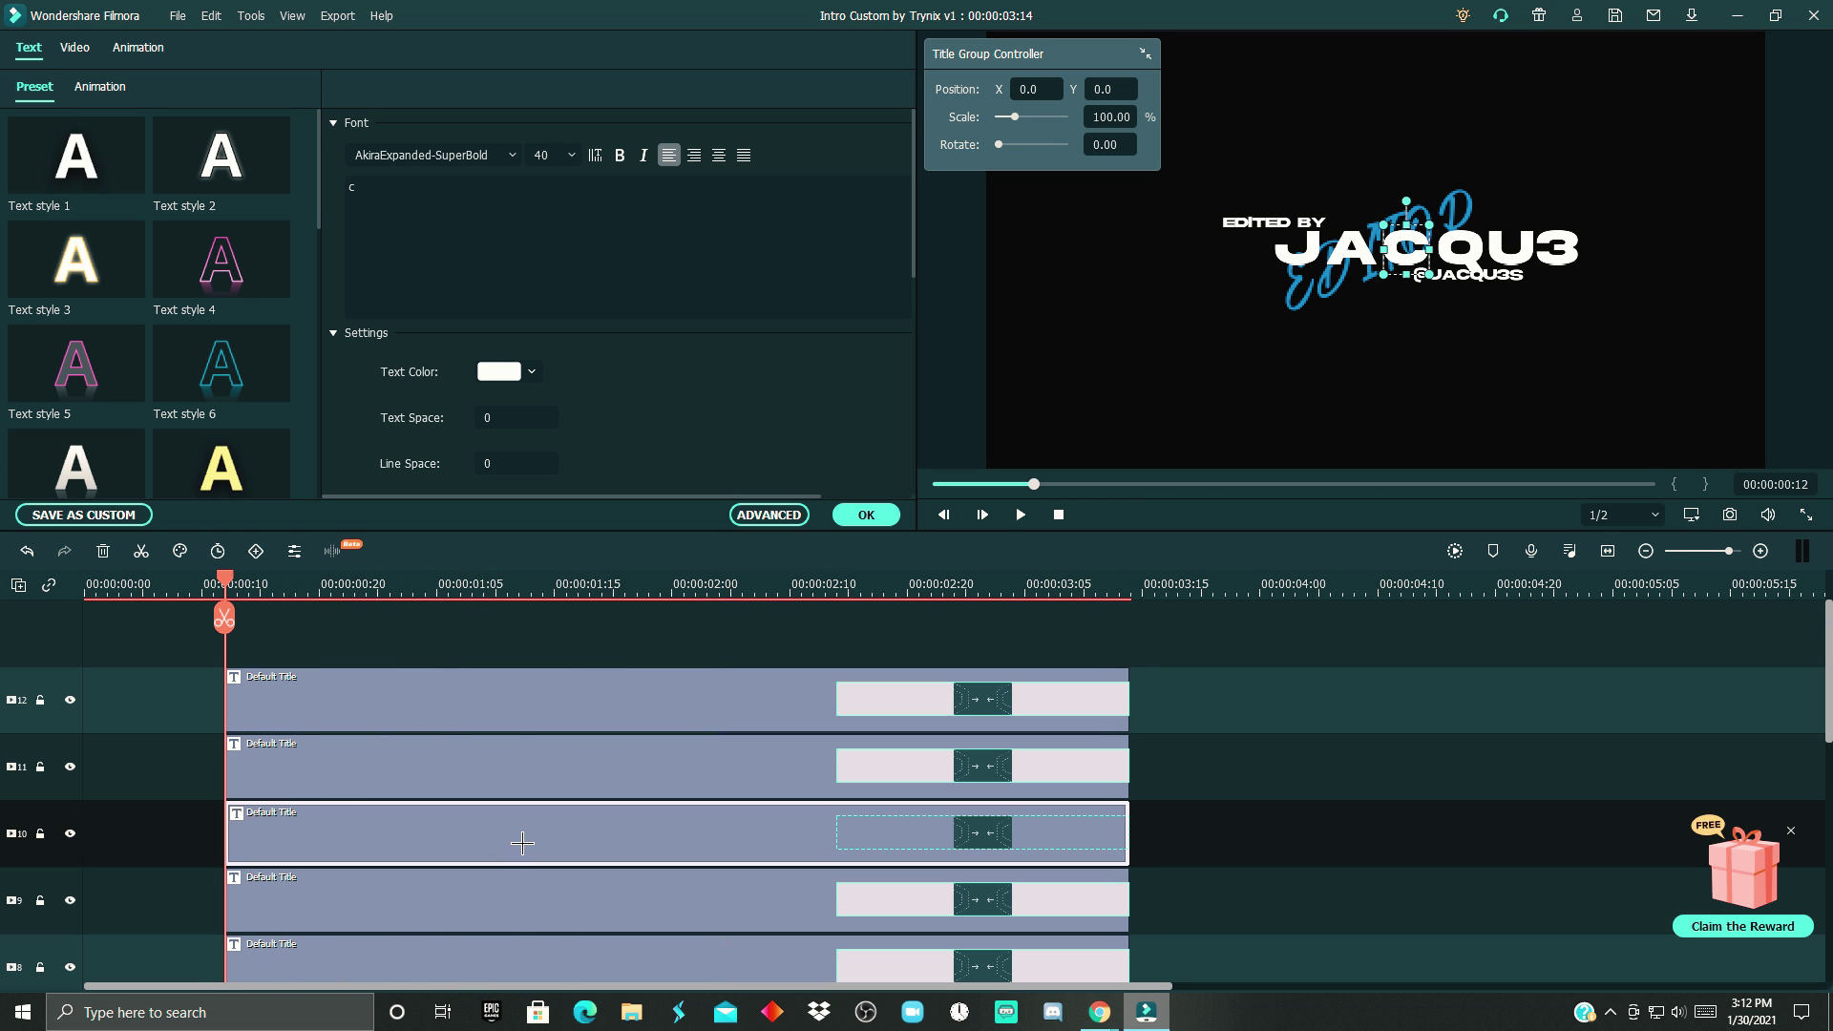
click(373, 187)
key(ctrl+a)
text(s)
Nudge the new s letter horizontally to the right until it sits directly after the 3.
click(305, 847)
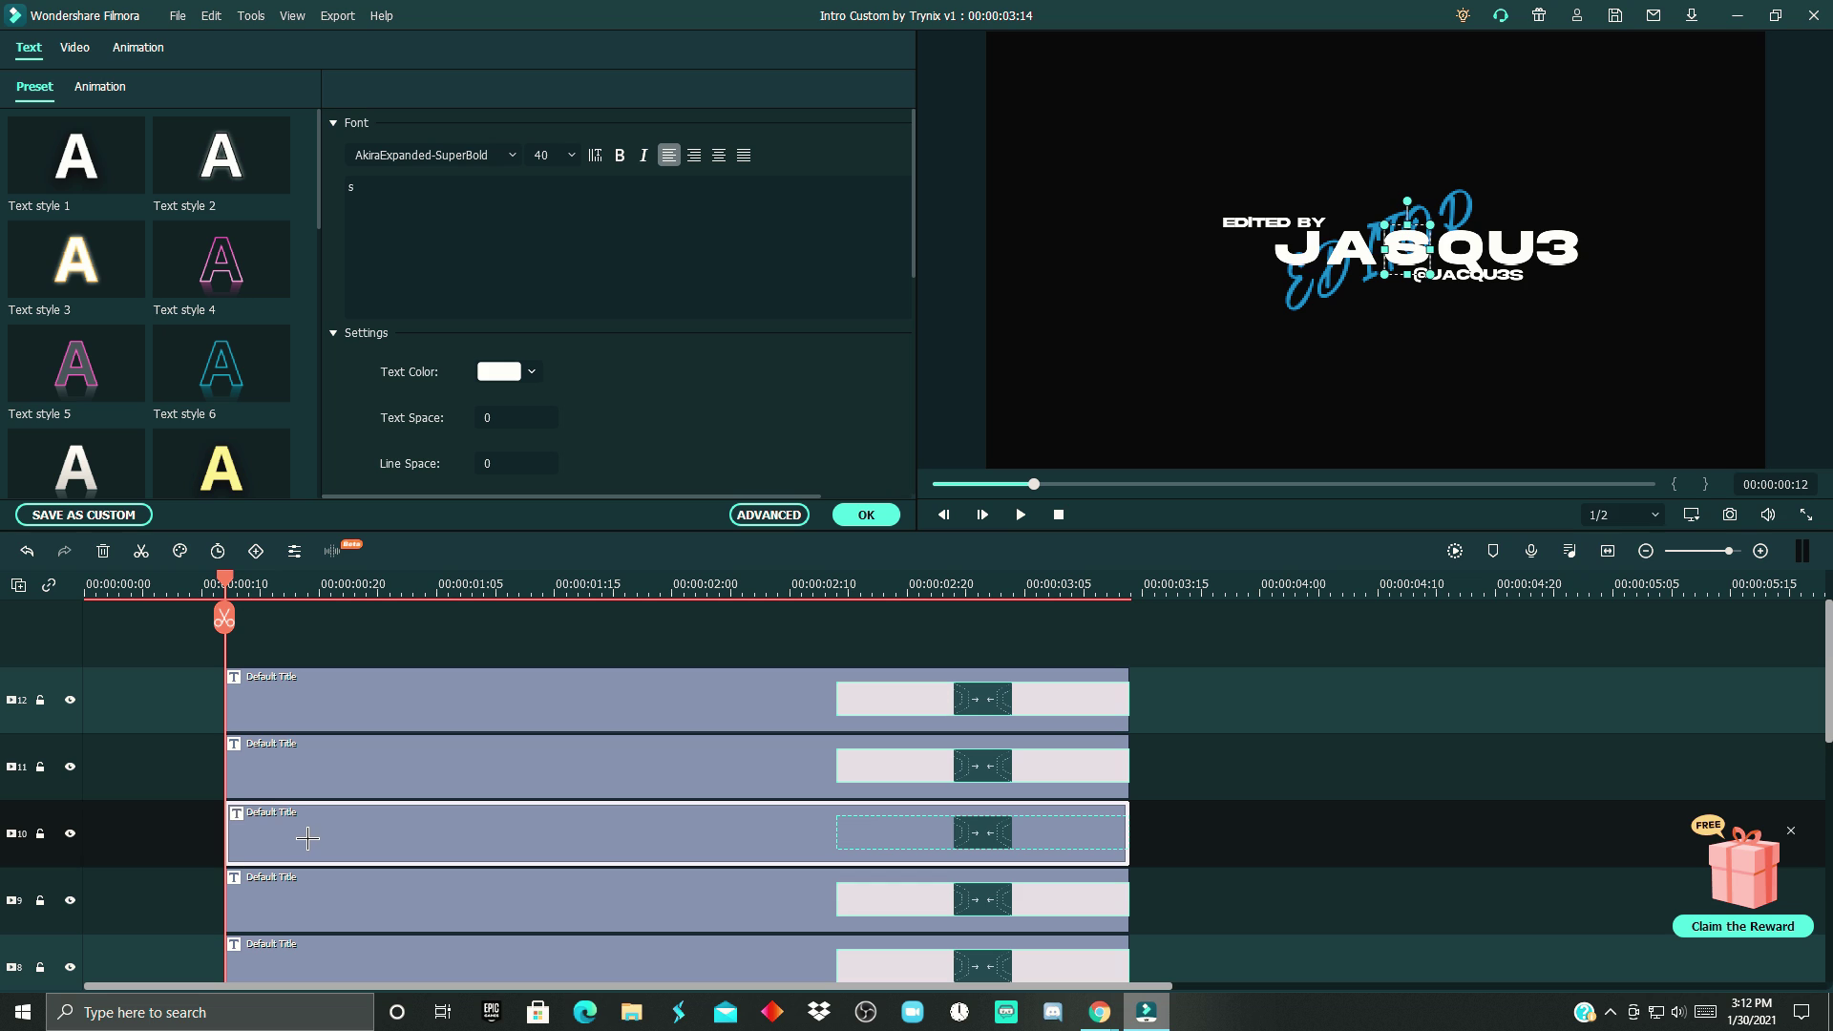
key(Right)
key(Right)
key(Right)
key(Right)
key(Right)
key(Right)
key(Right)
key(Right)
key(Right)
key(Right)
key(Right)
key(Right)
key(Right)
key(Right)
key(Right)
key(Right)
key(Right)
key(Right)
key(Right)
key(Right)
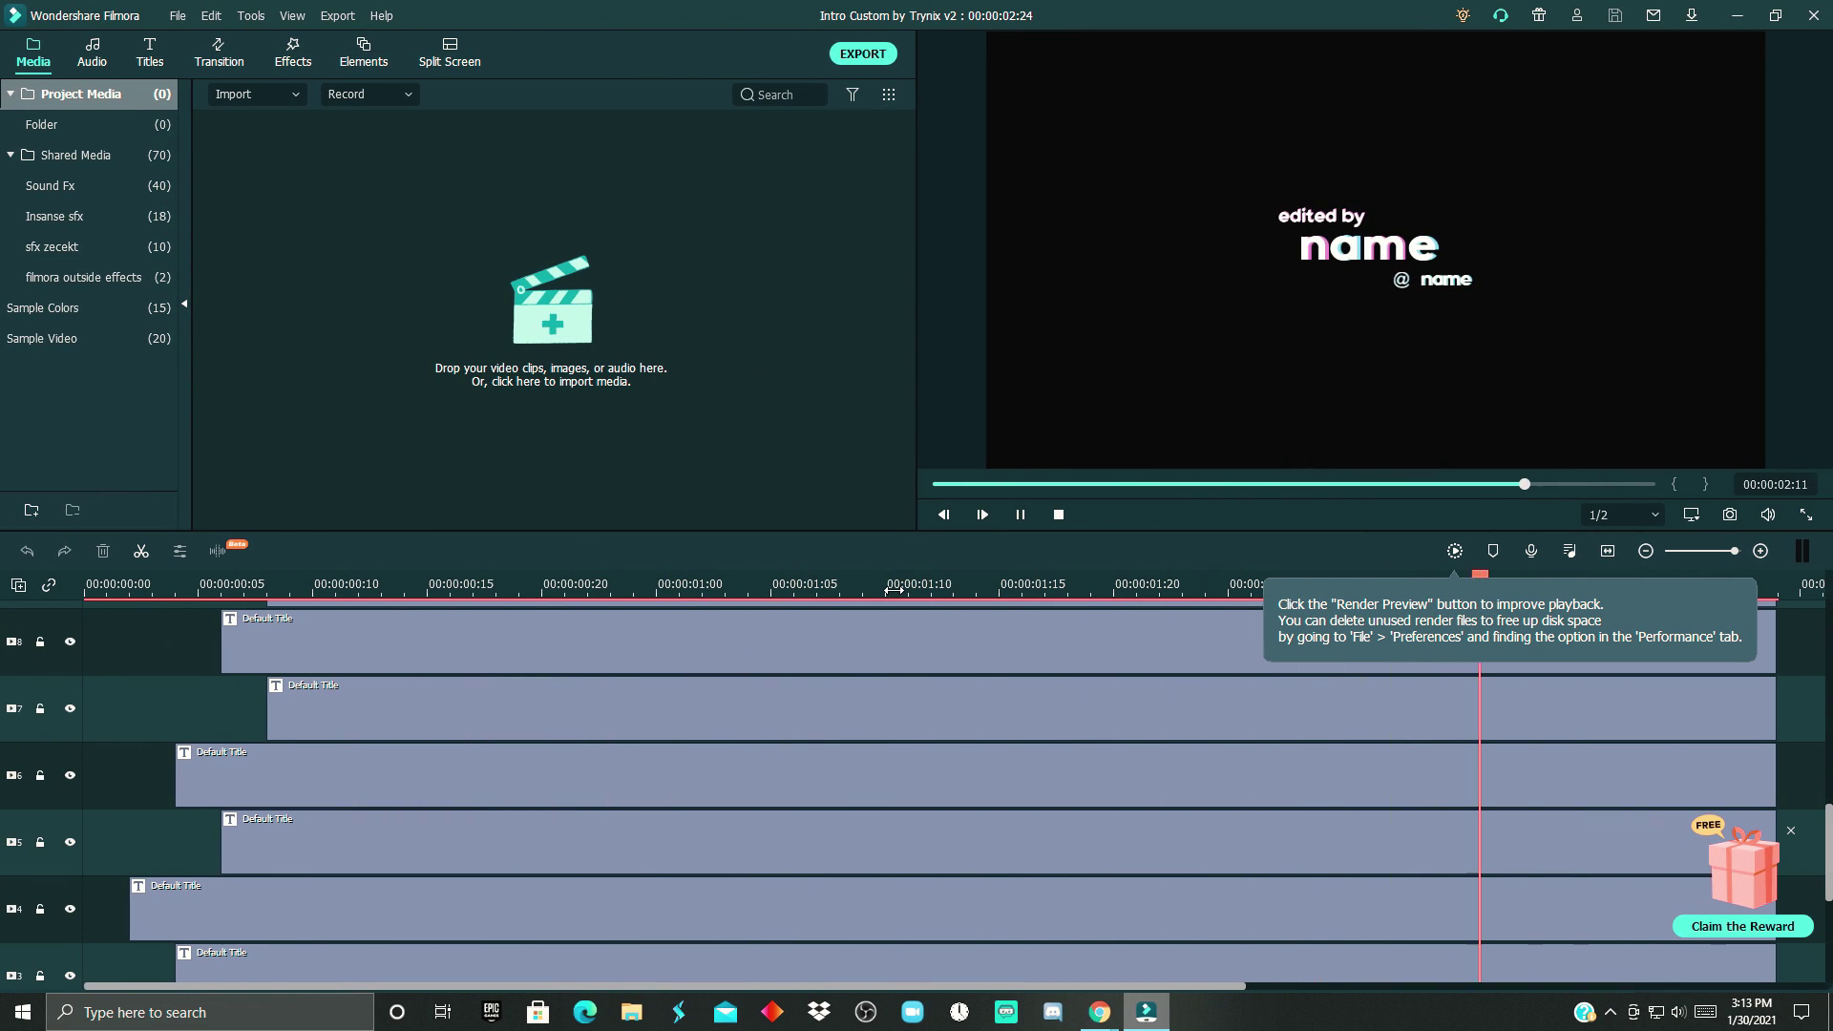
Scrub through the Intro Custom by Trynix v2 template and examine its stacked, staggered title layers.
drag(919, 589, 229, 723)
scroll(227, 723, down, 1)
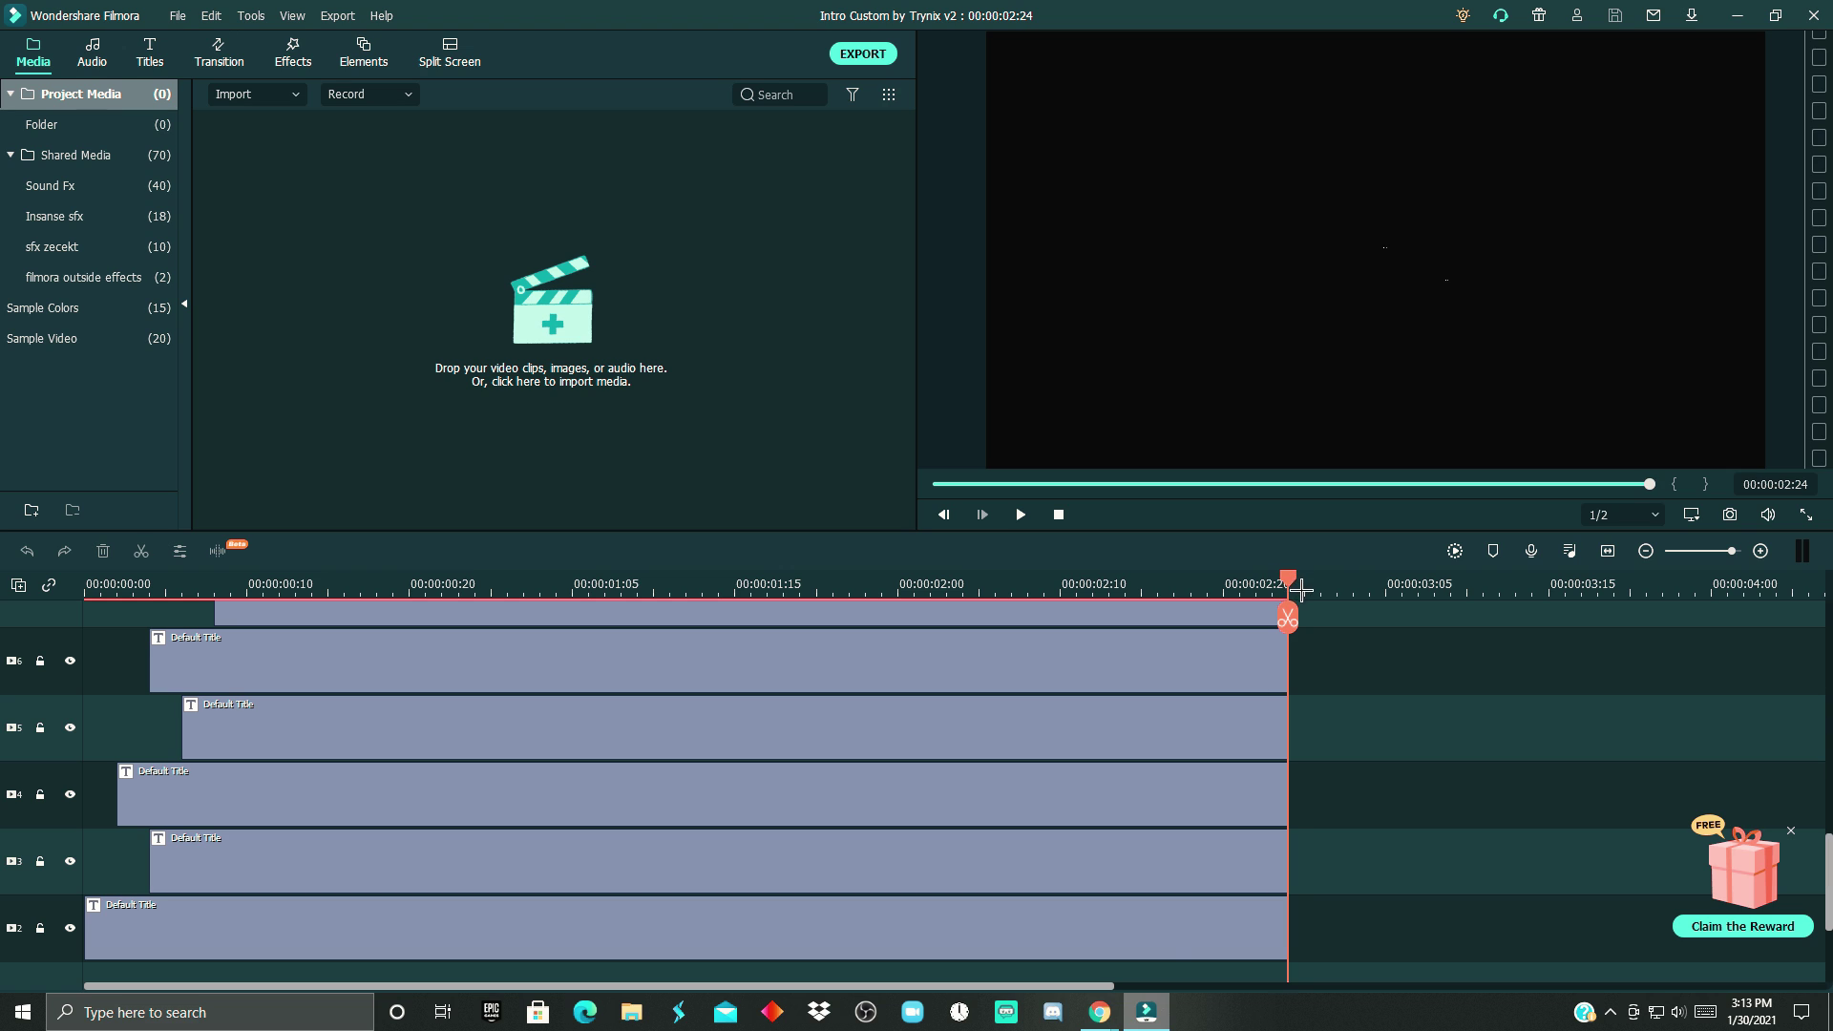
drag(1301, 590, 566, 687)
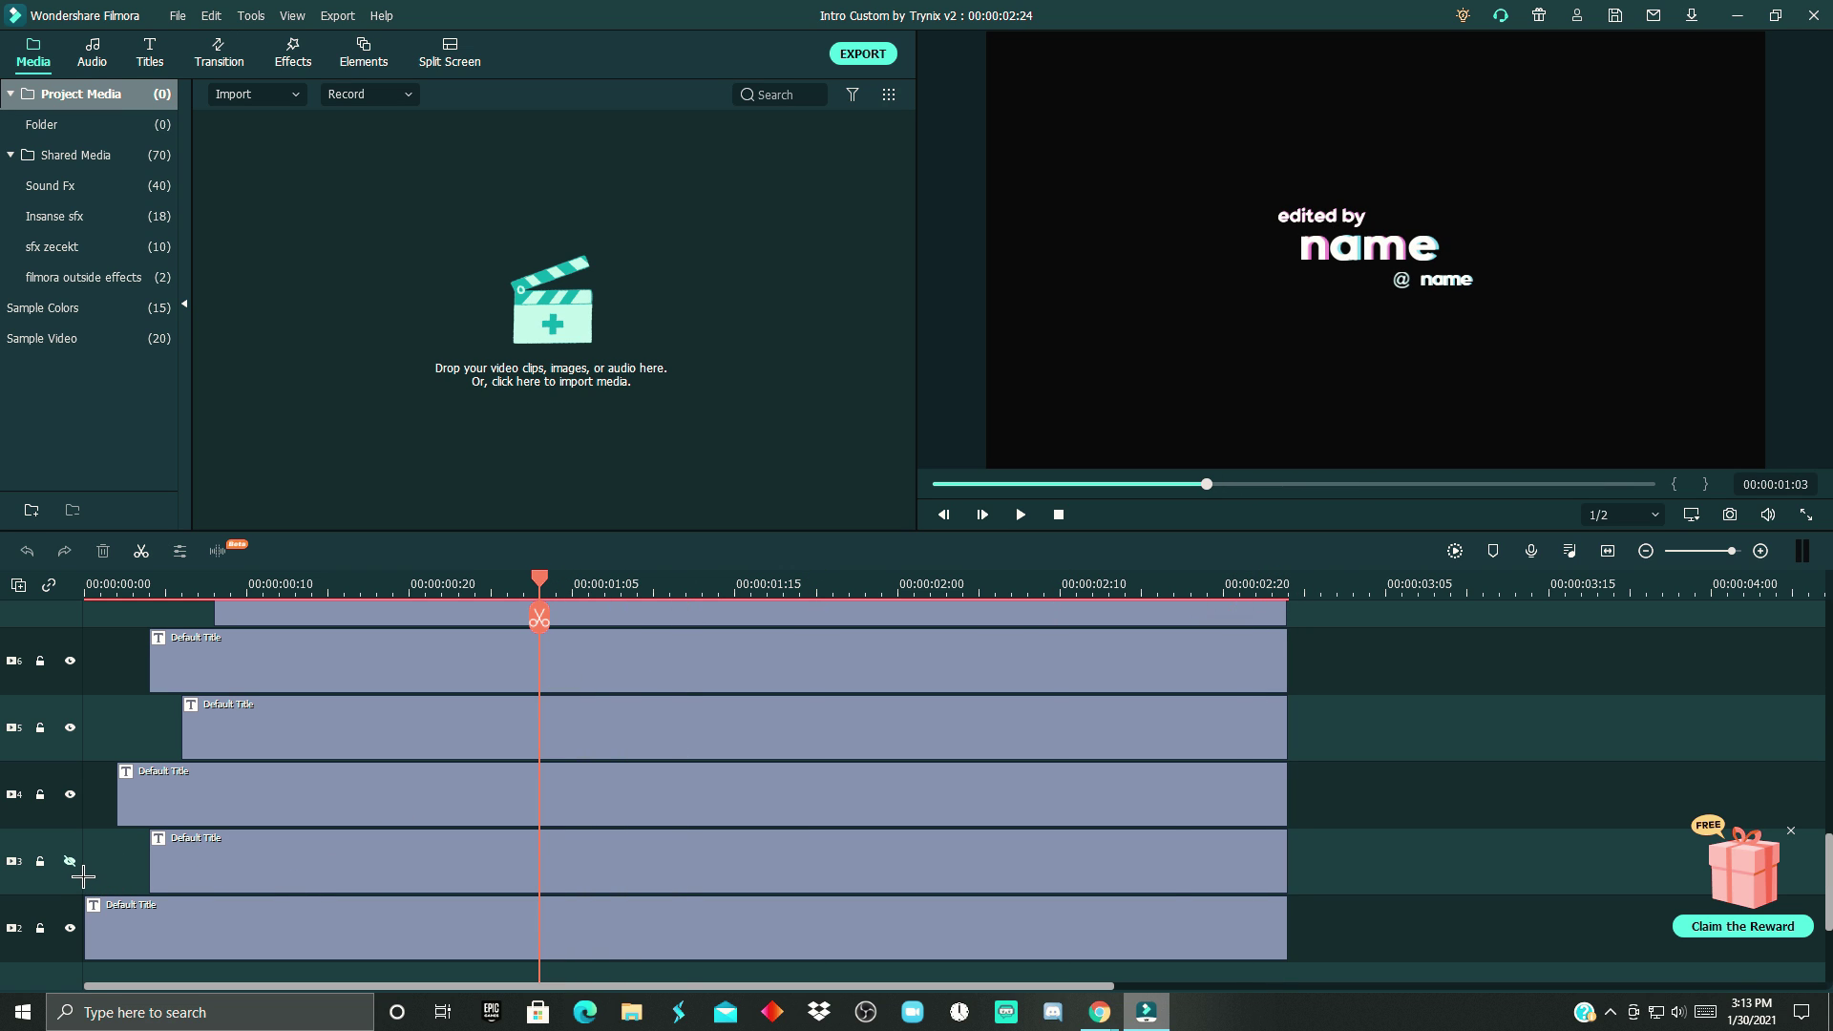
scroll(912, 875, down, 1)
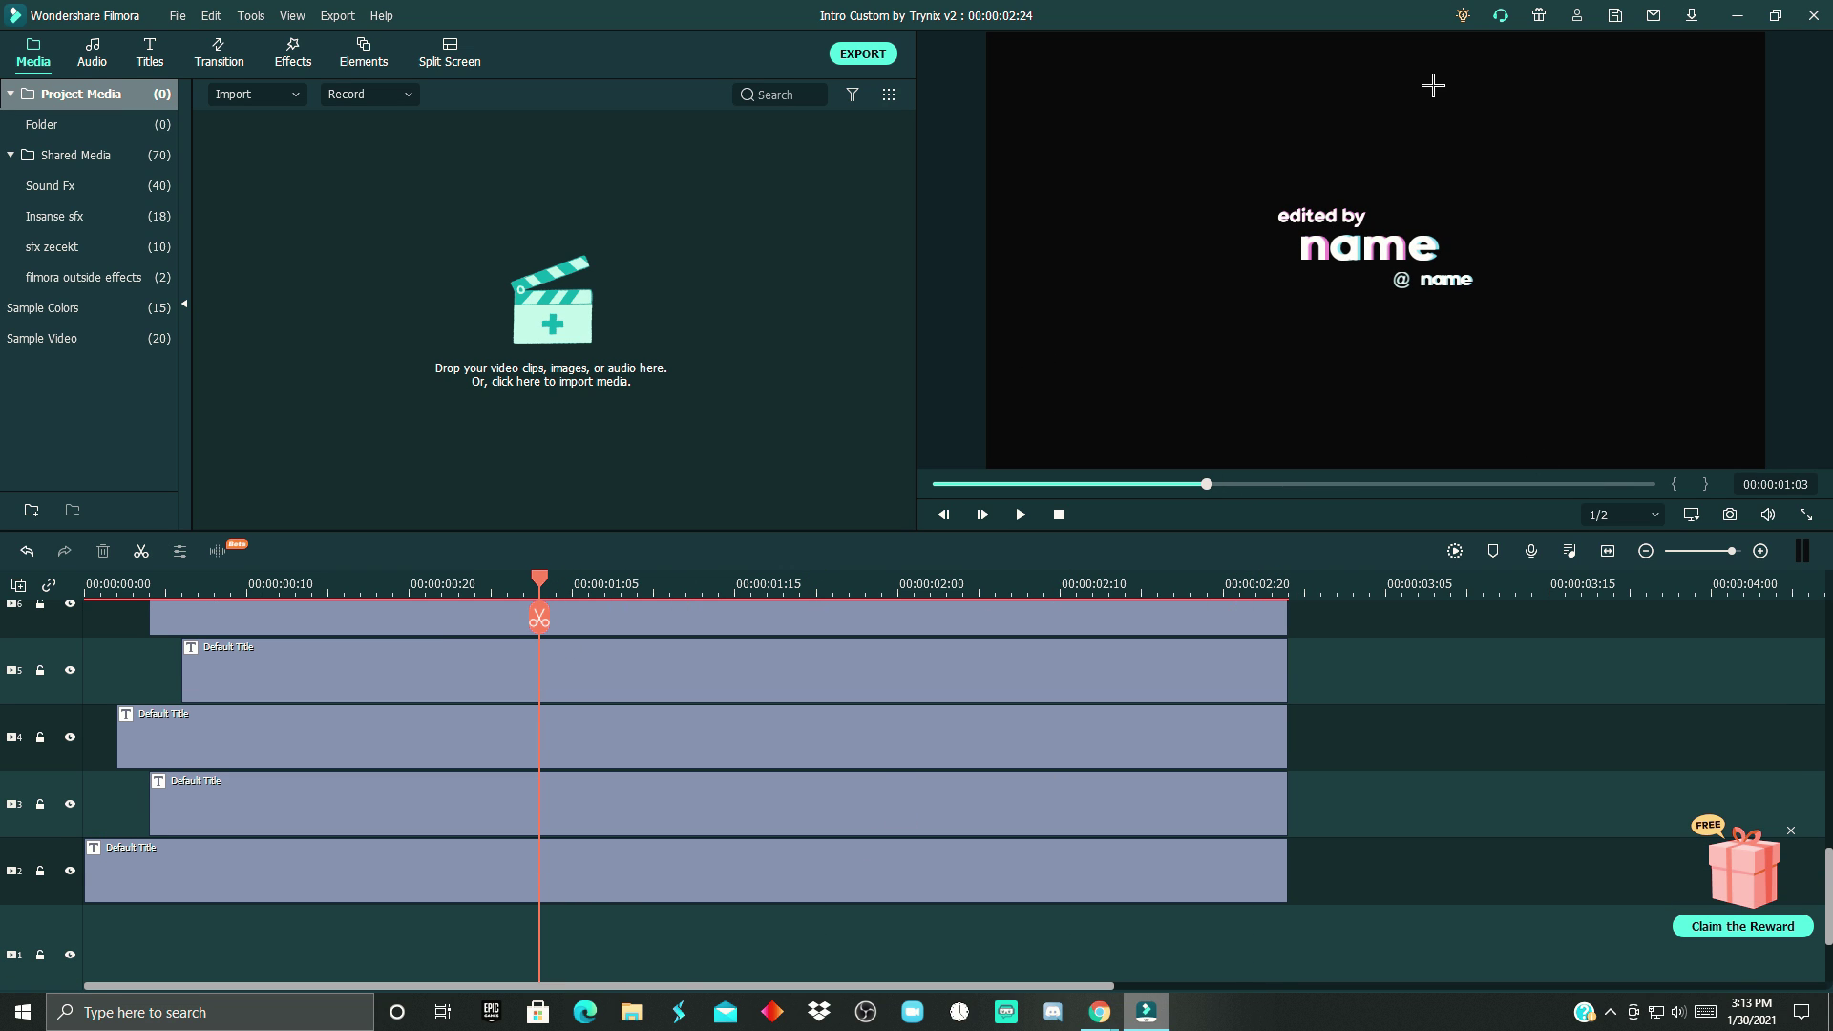
scroll(668, 682, up, 3)
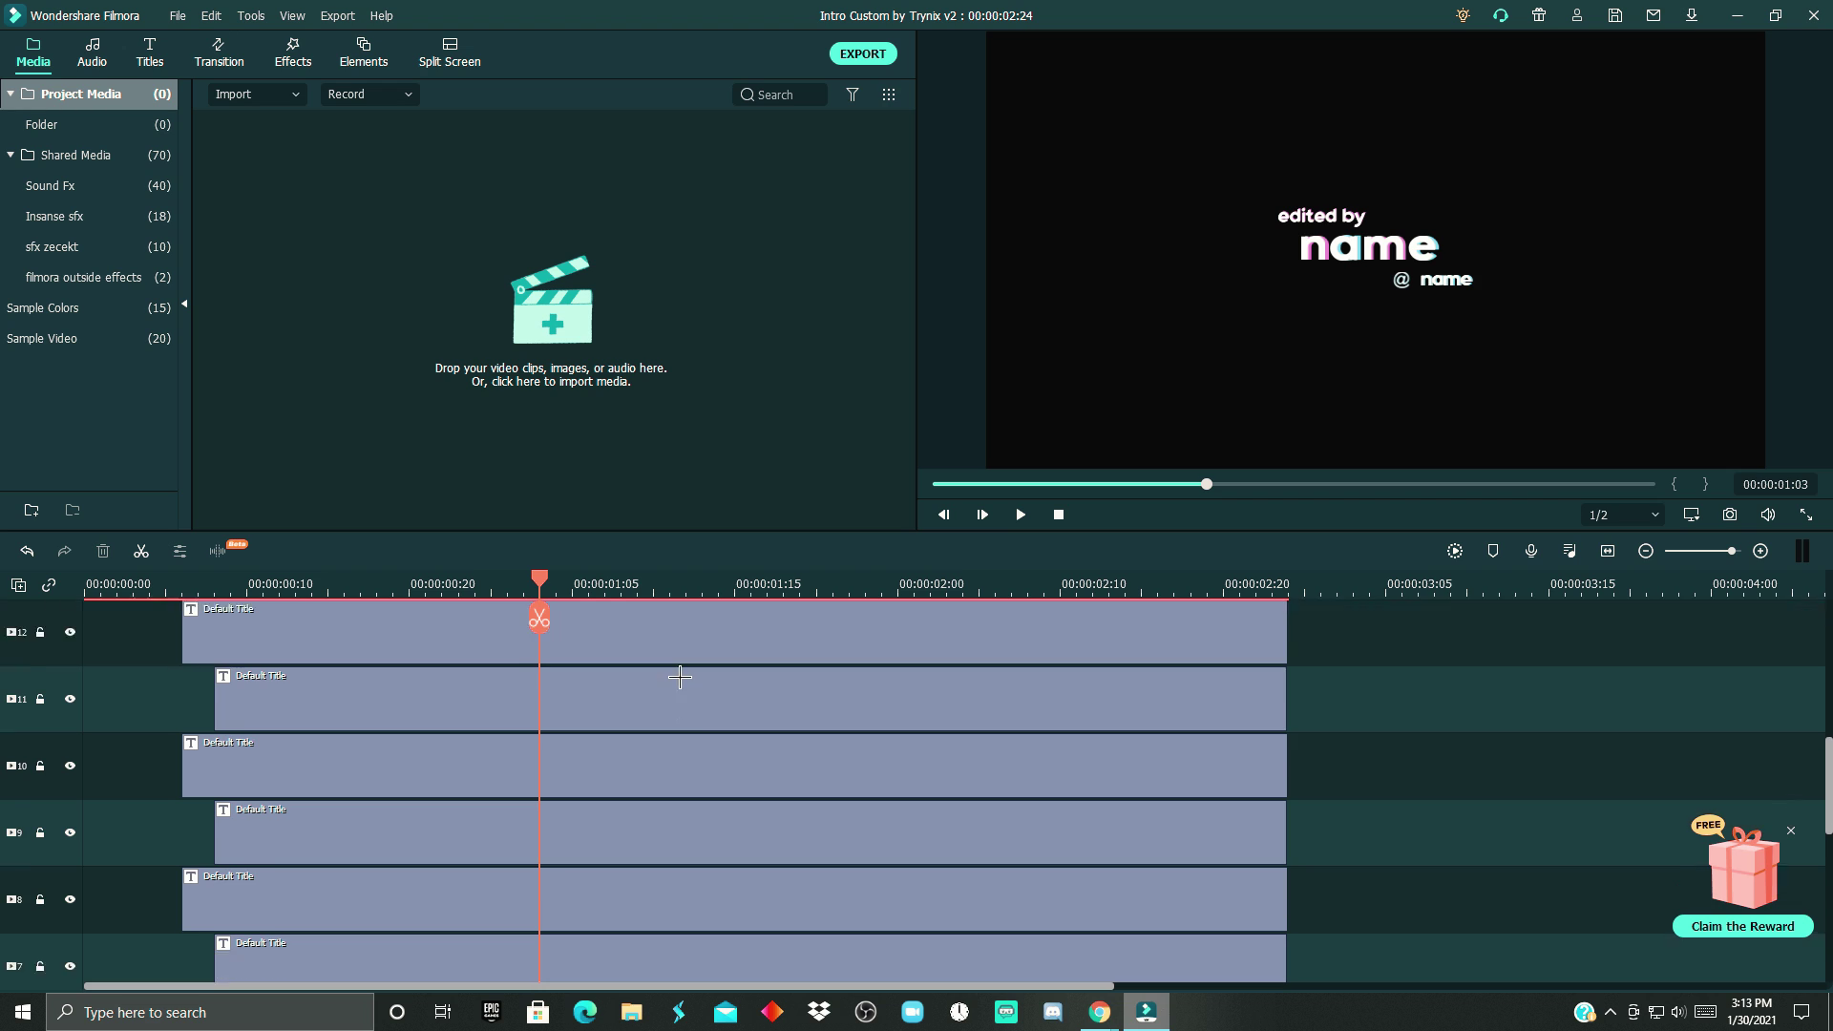
Replace the placeholder text "name" in the white and light-blue handle titles on tracks 13 and 12 with the creator's handle.
scroll(696, 668, down, 3)
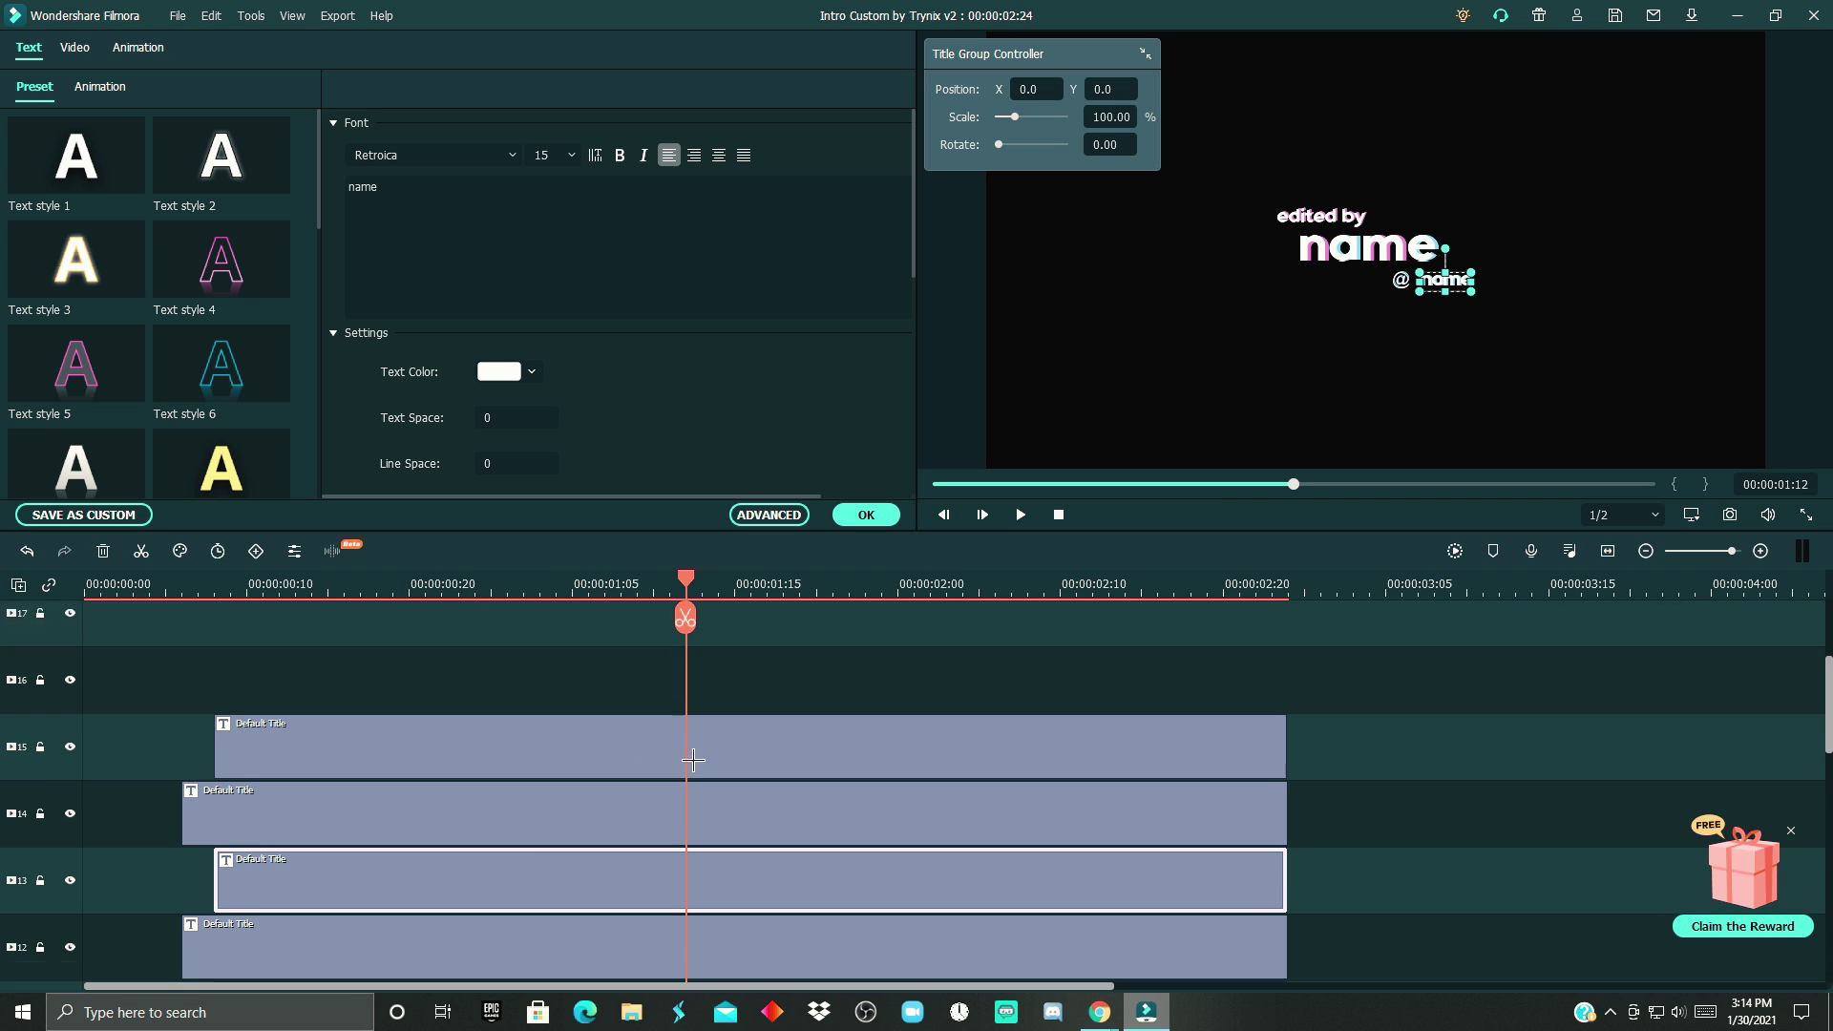
scroll(691, 761, down, 1)
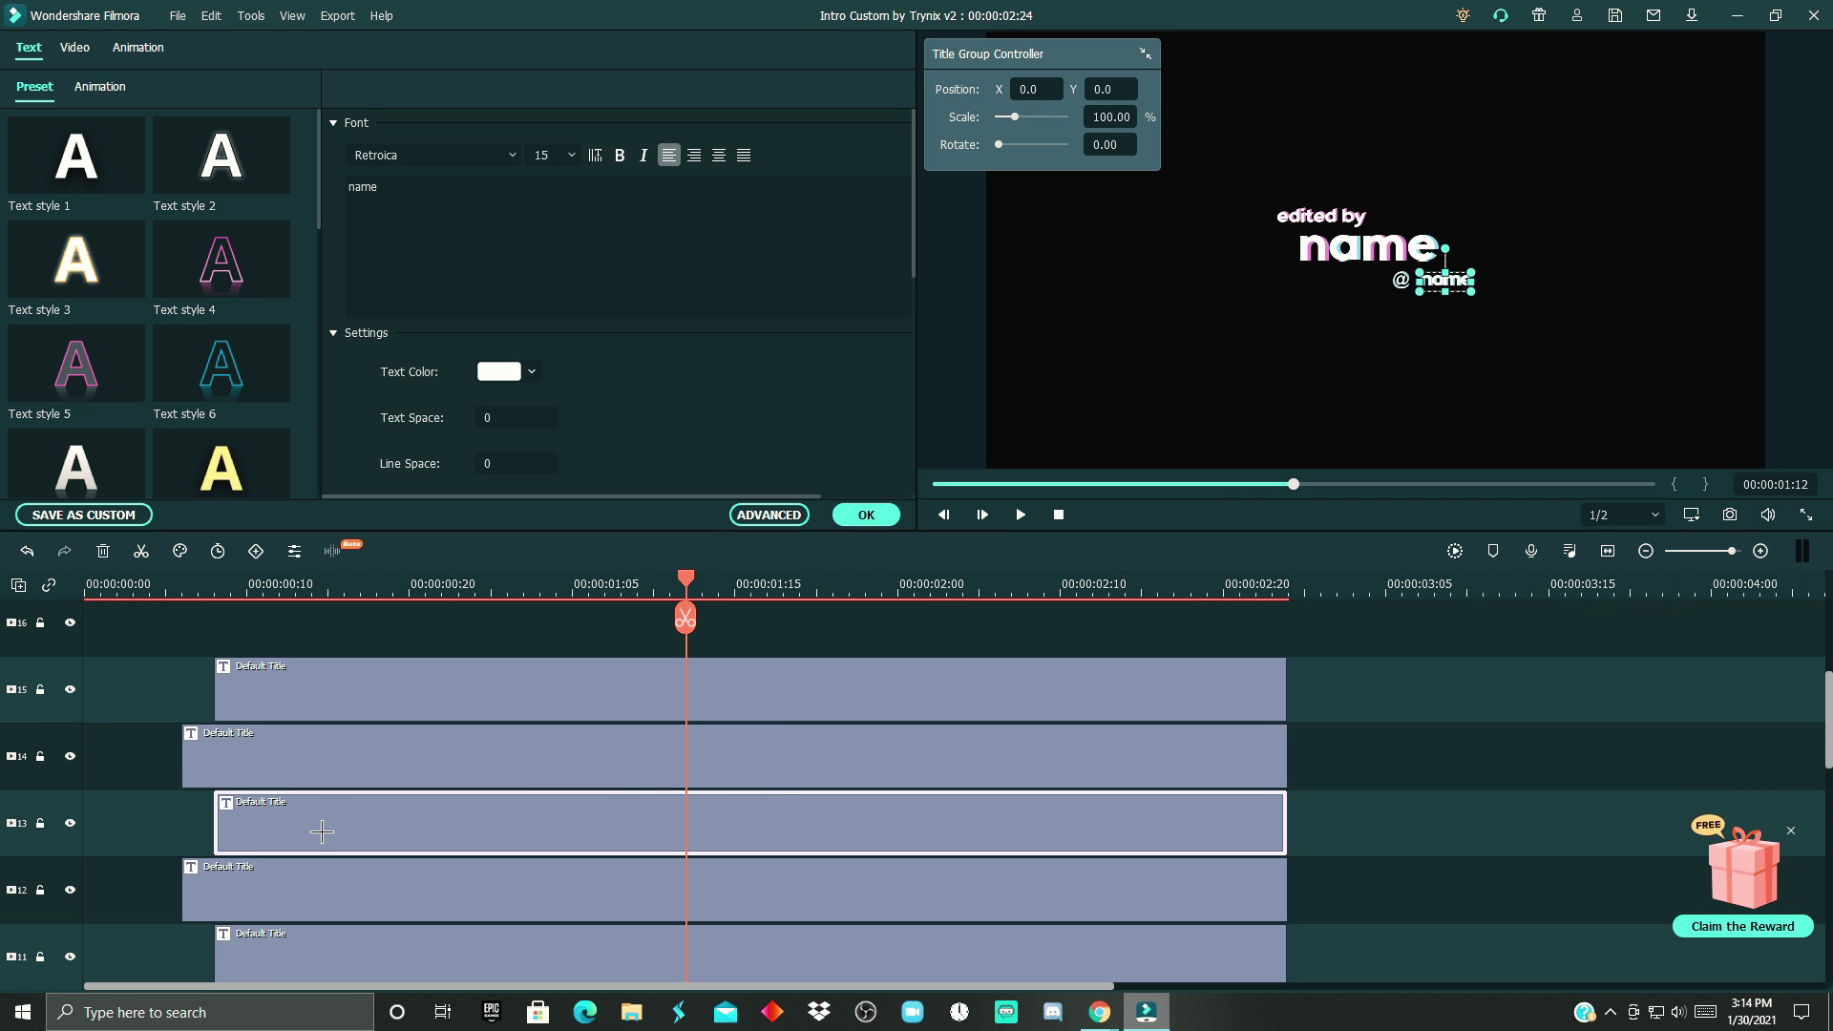
drag(419, 201, 282, 196)
text(j)
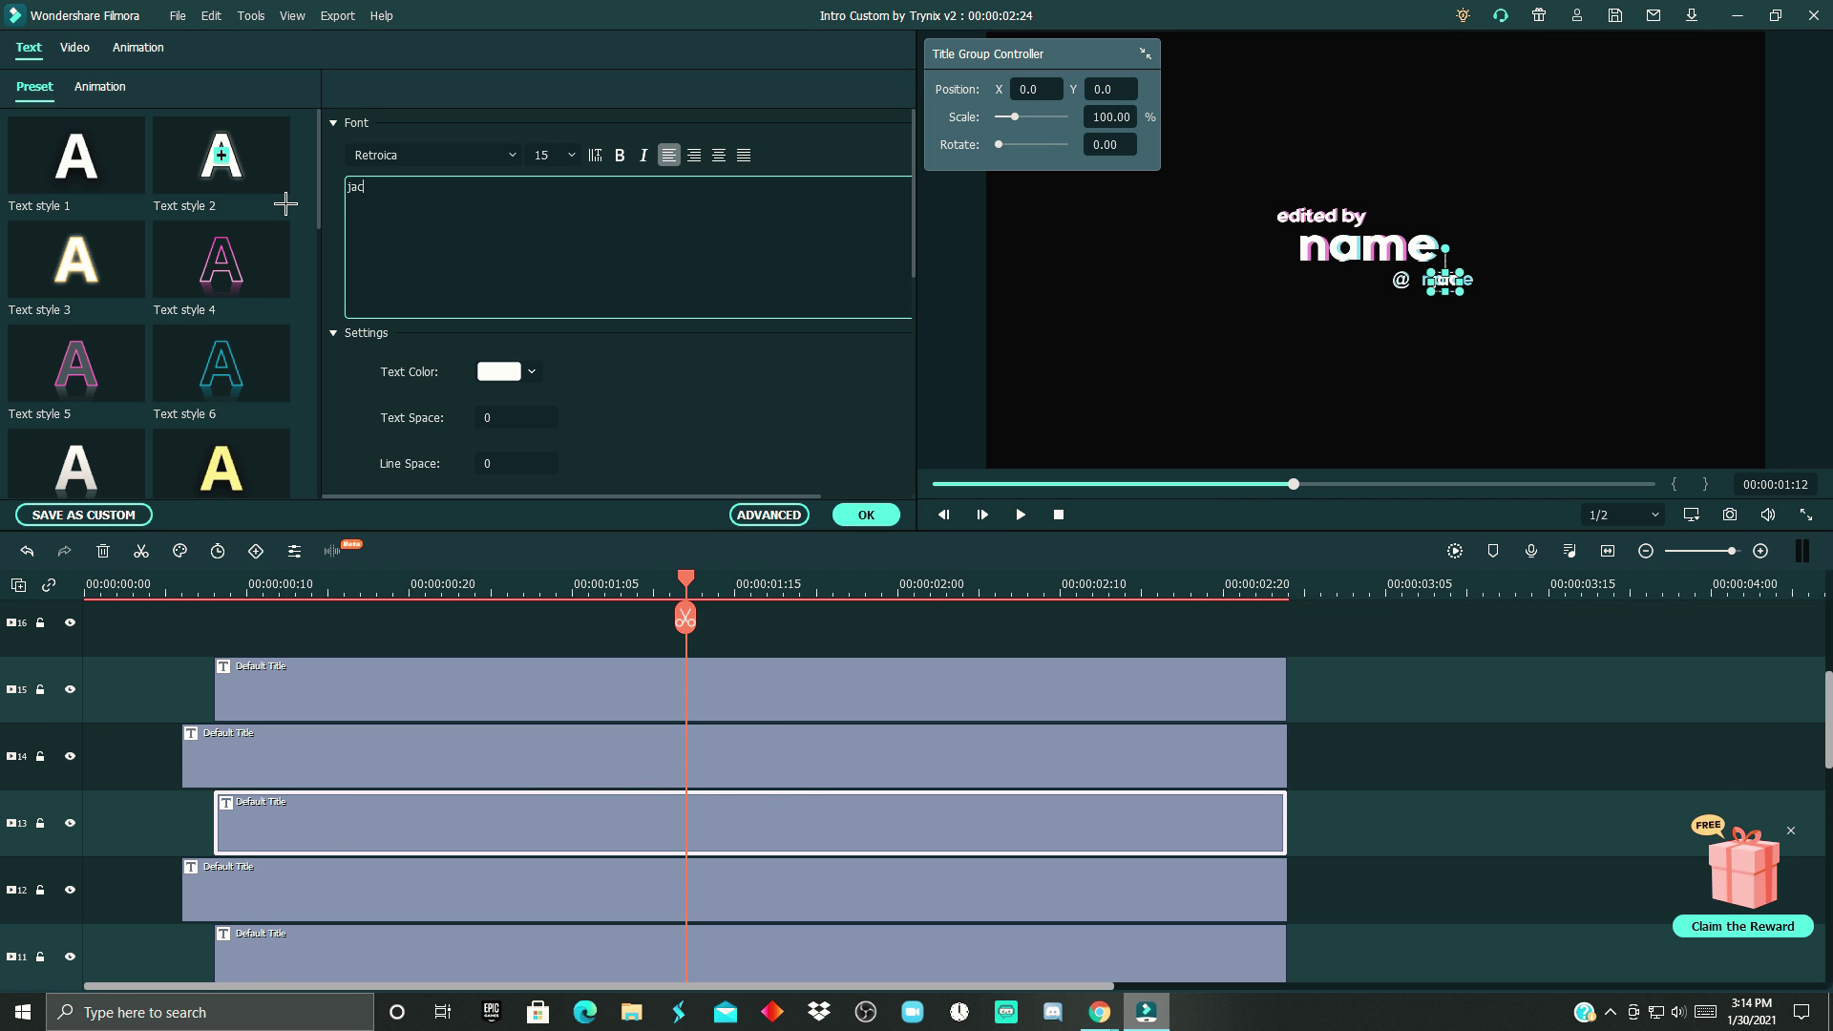
text(Jacqu3s)
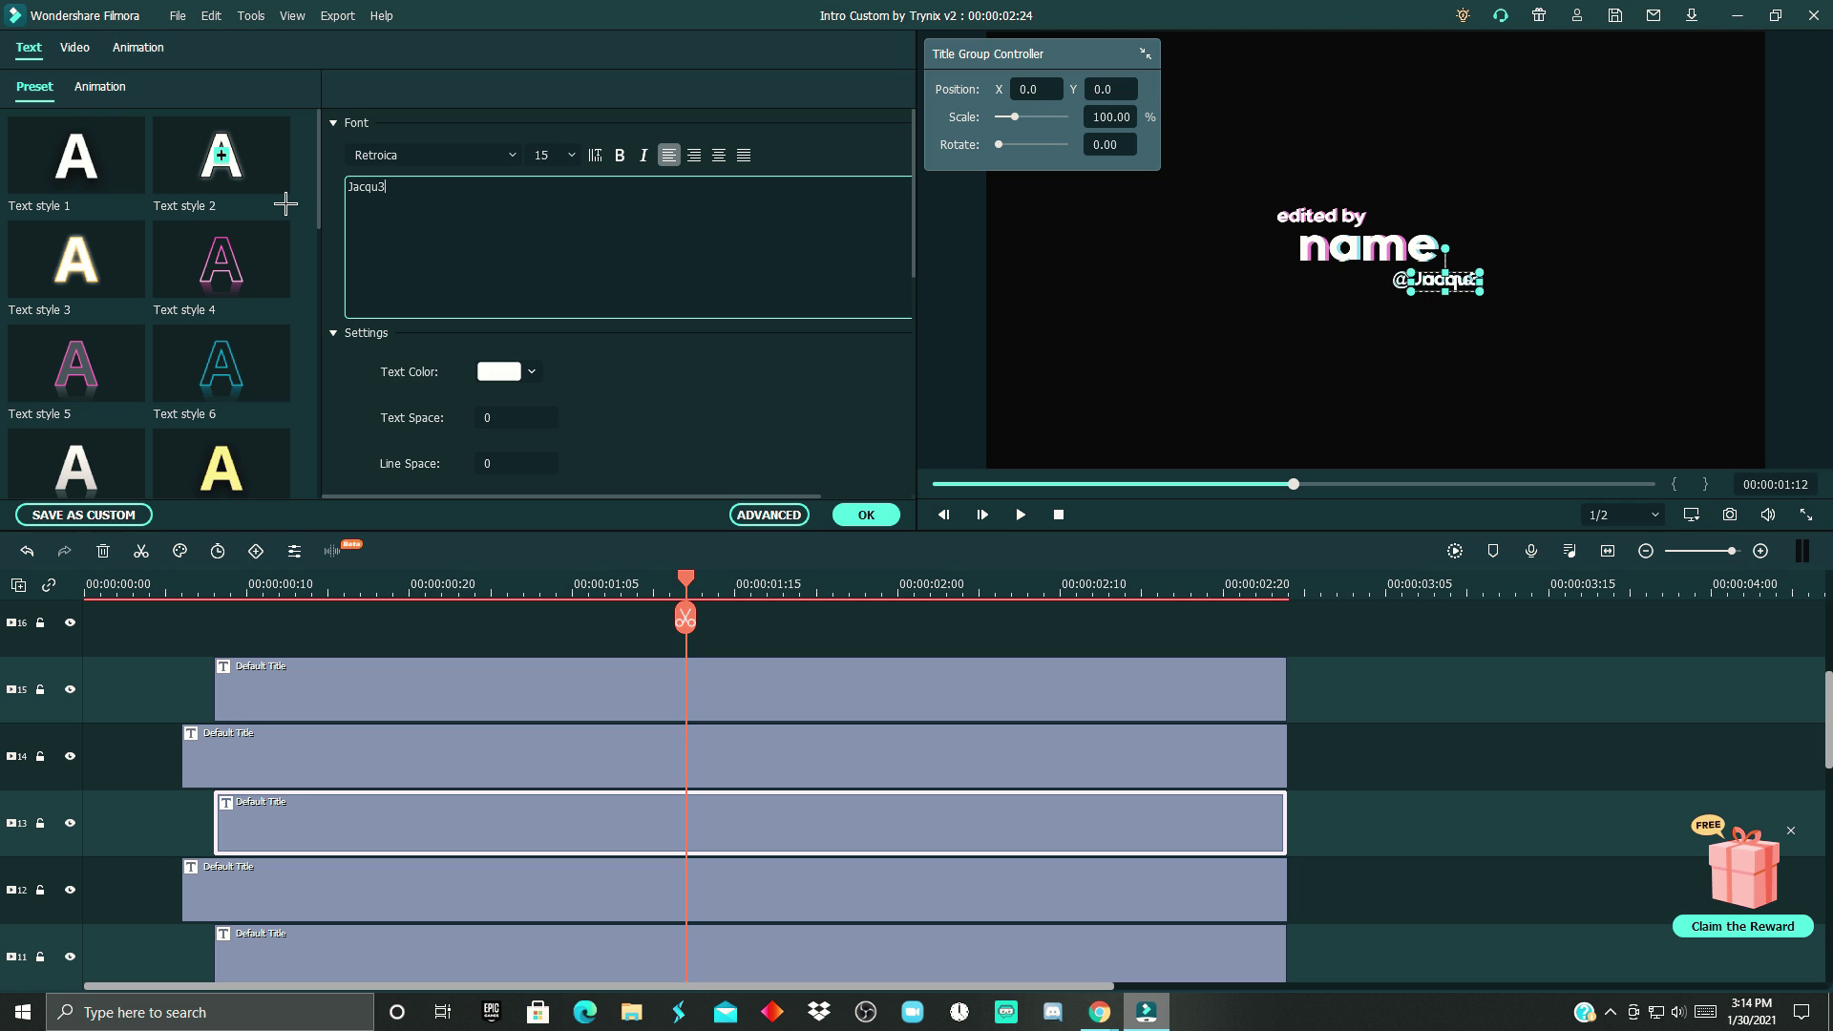
click(315, 883)
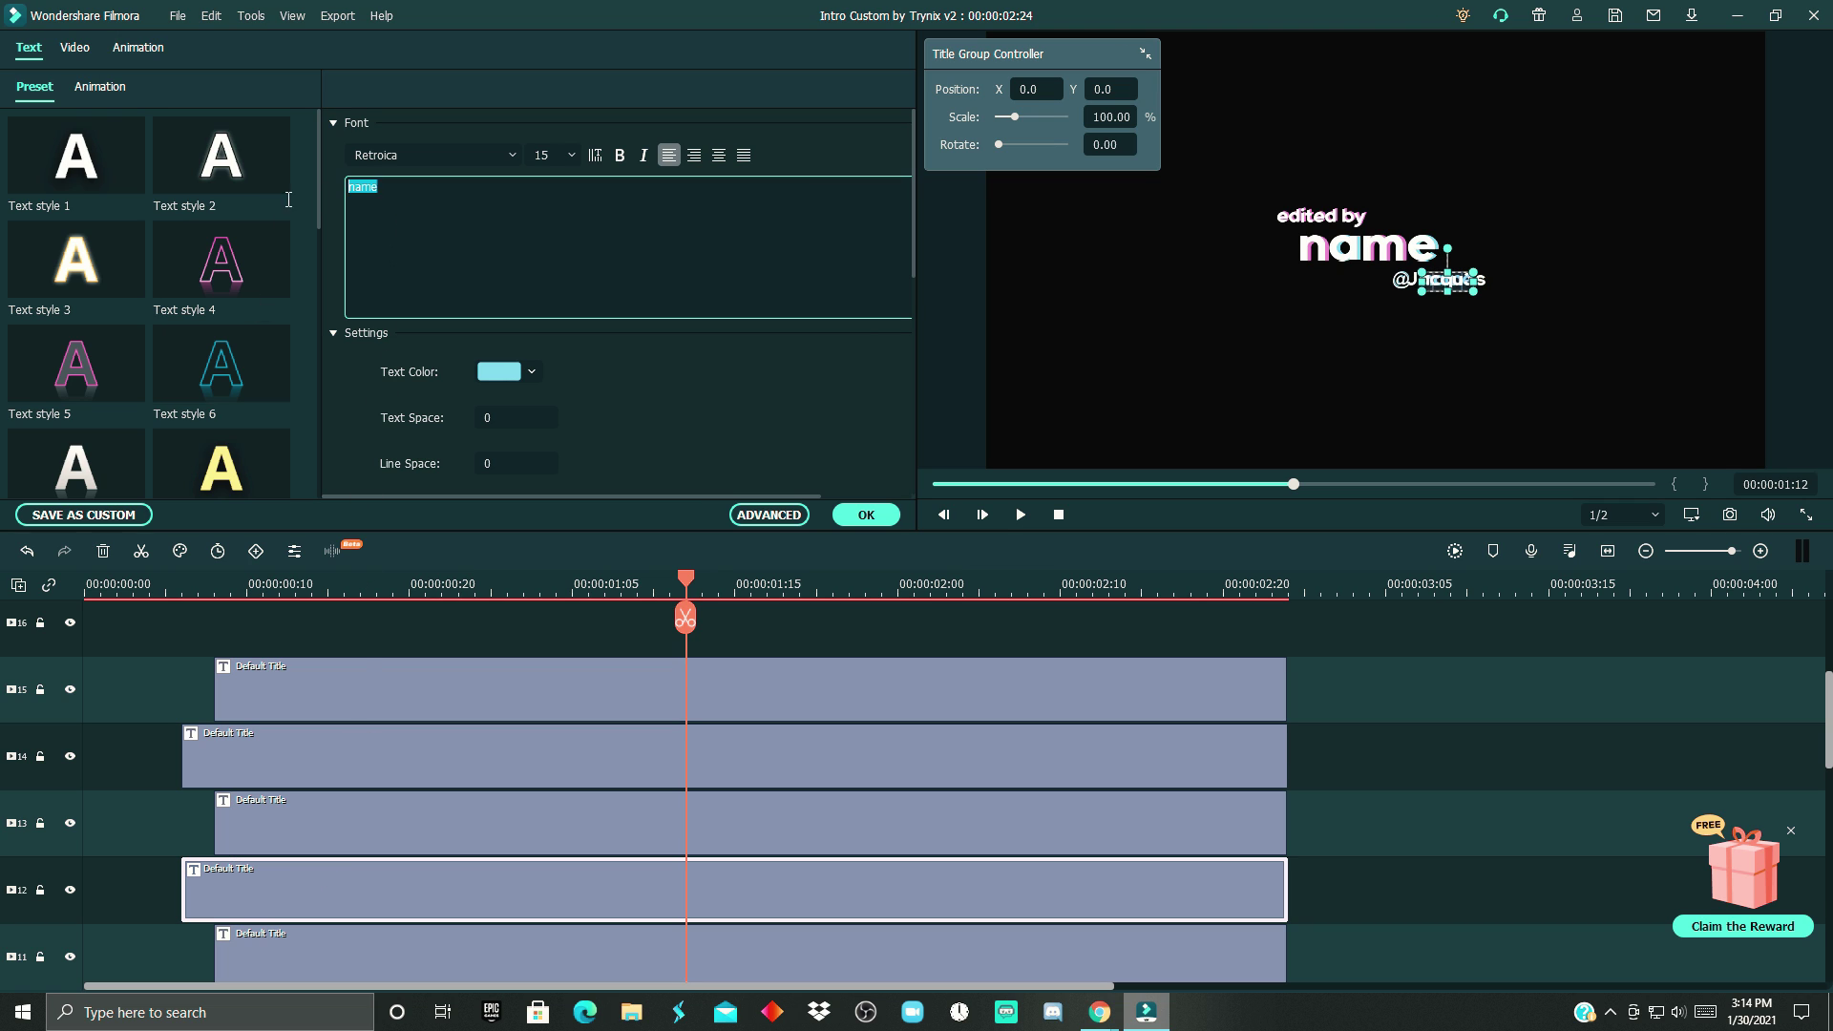
key(ctrl+a)
text(Jacu)
key(BackSpace)
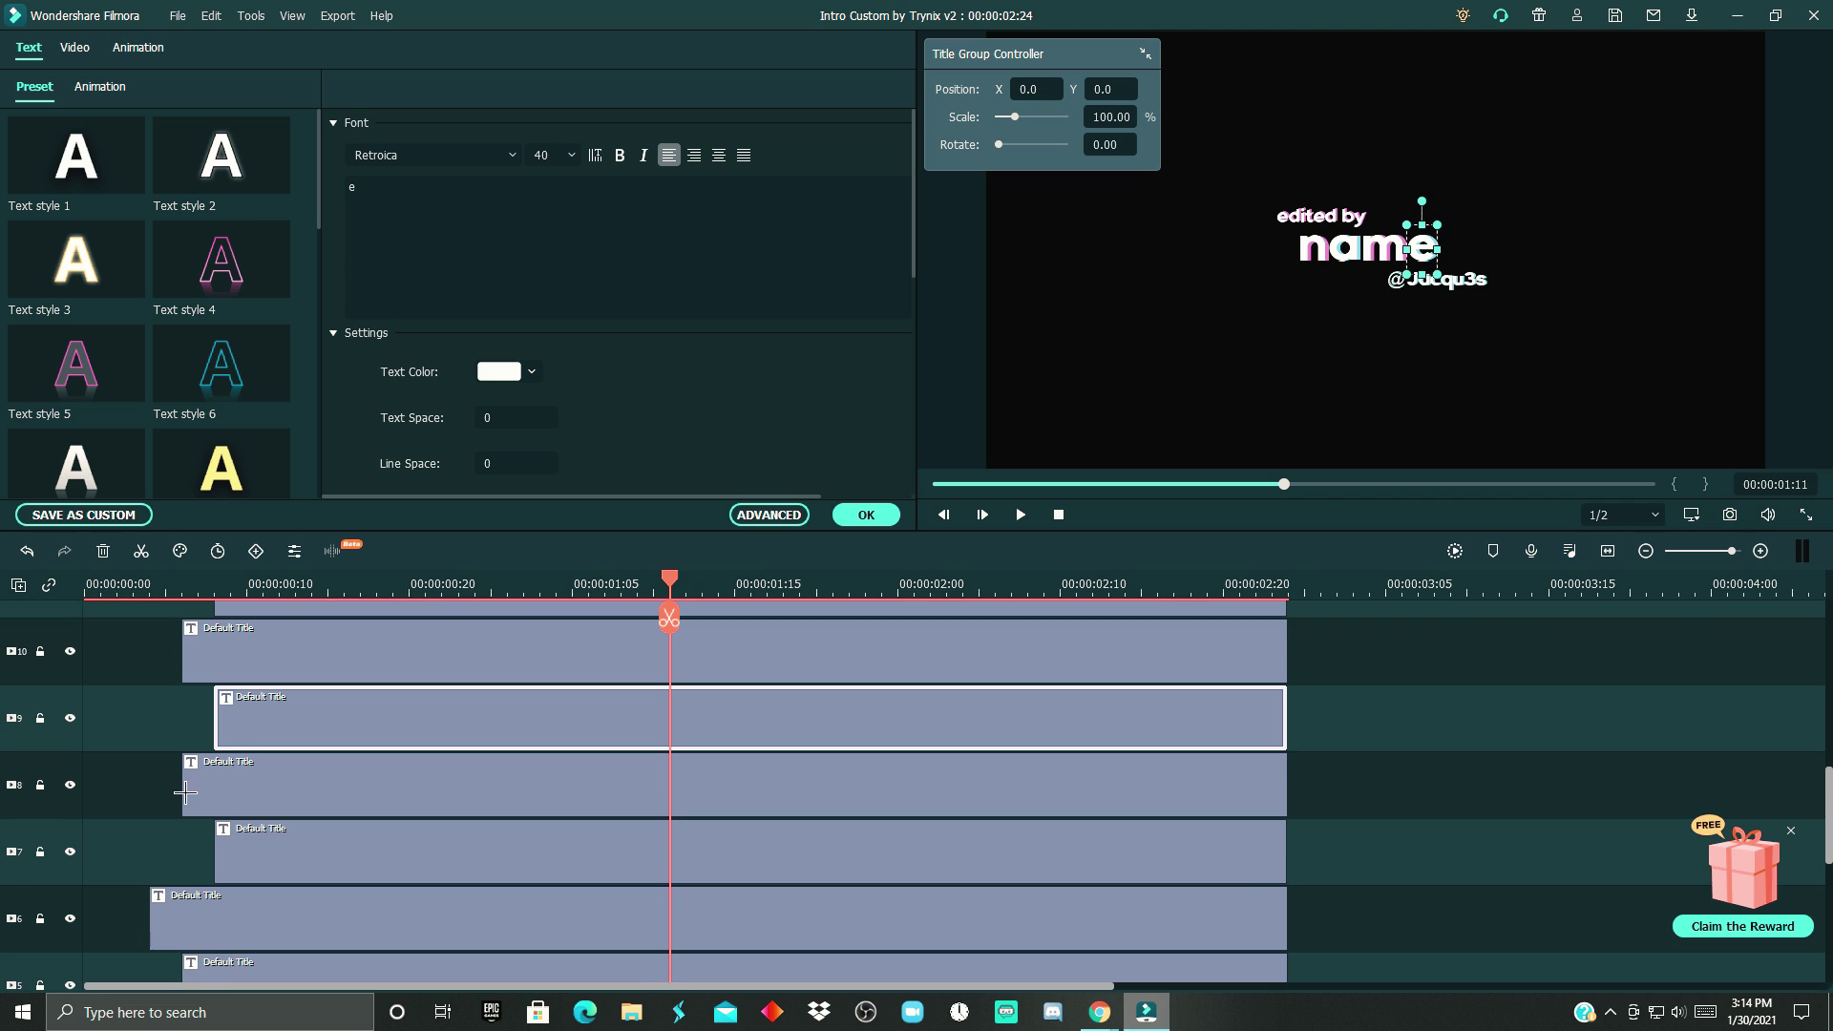
Change the two overlapping n letter titles on tracks 2 and 3 to a capital J.
scroll(185, 792, down, 5)
click(163, 864)
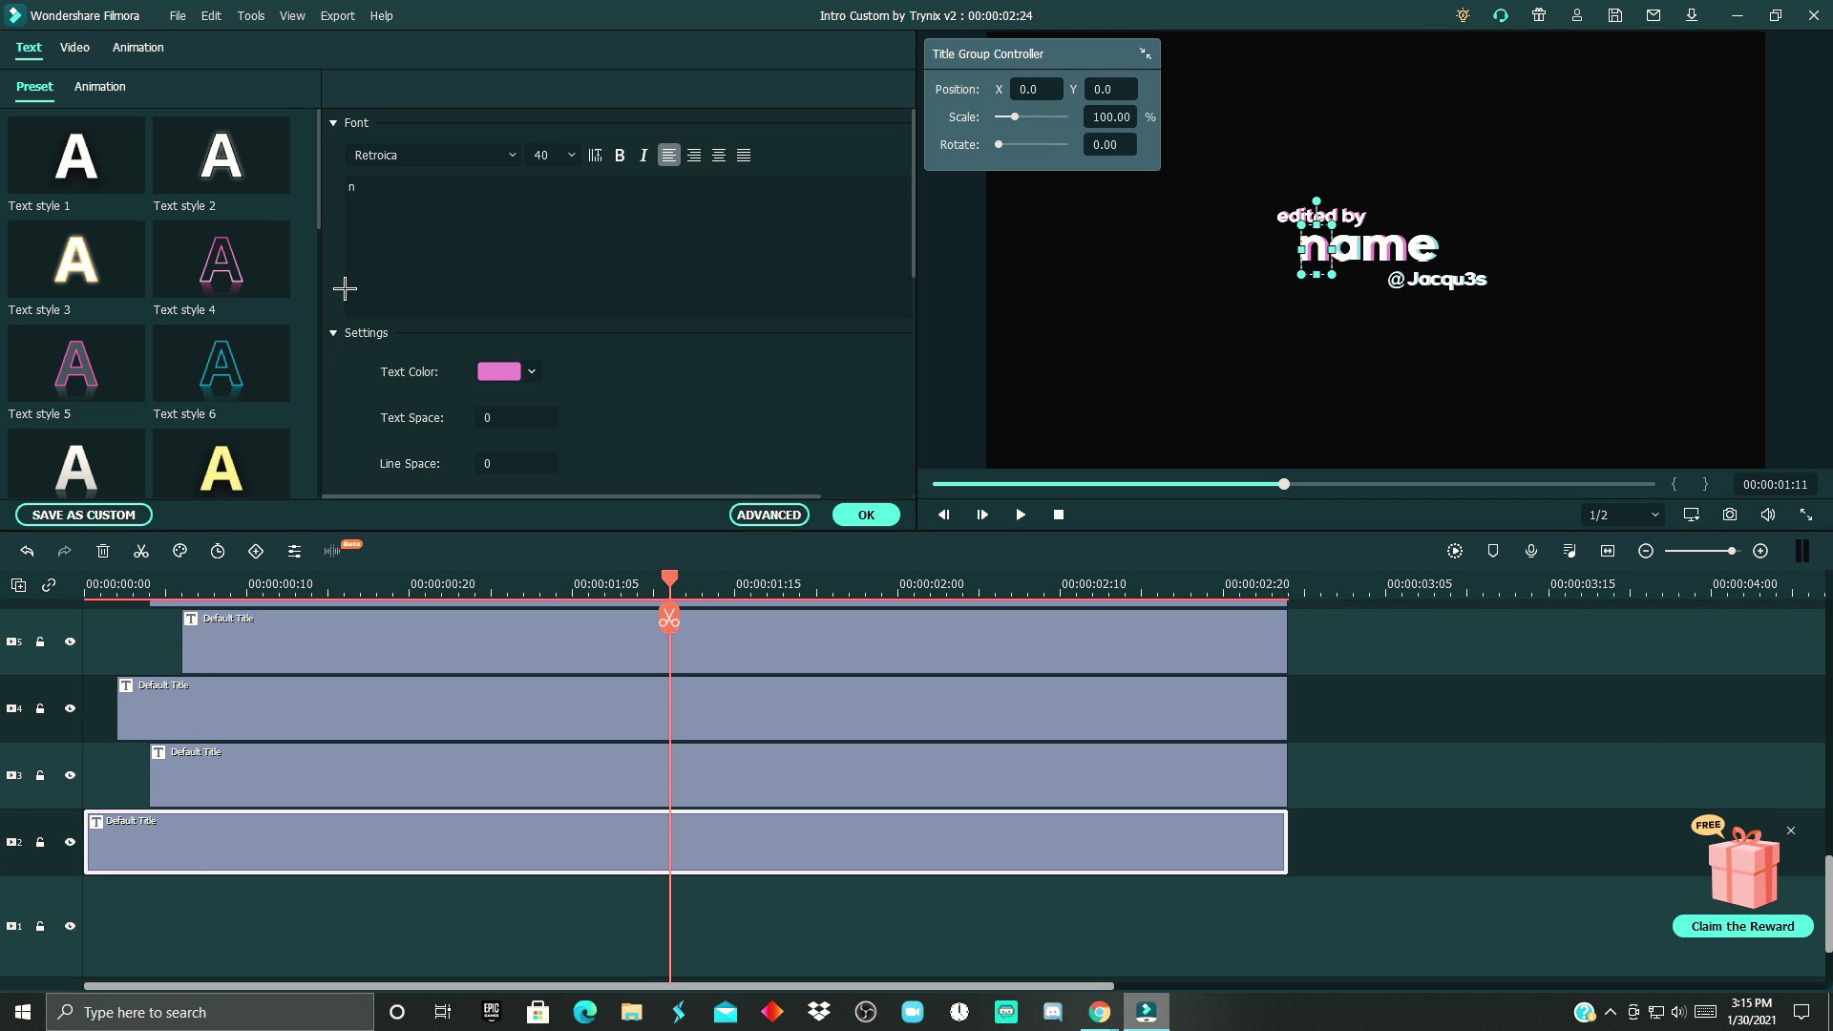
double_click(353, 189)
text(J)
click(295, 774)
drag(368, 191, 220, 155)
text(J)
Change the m letter titles on tracks 6 and 7 to c and the e letter title on track 9 to q.
click(296, 721)
scroll(290, 732, up, 1)
click(290, 733)
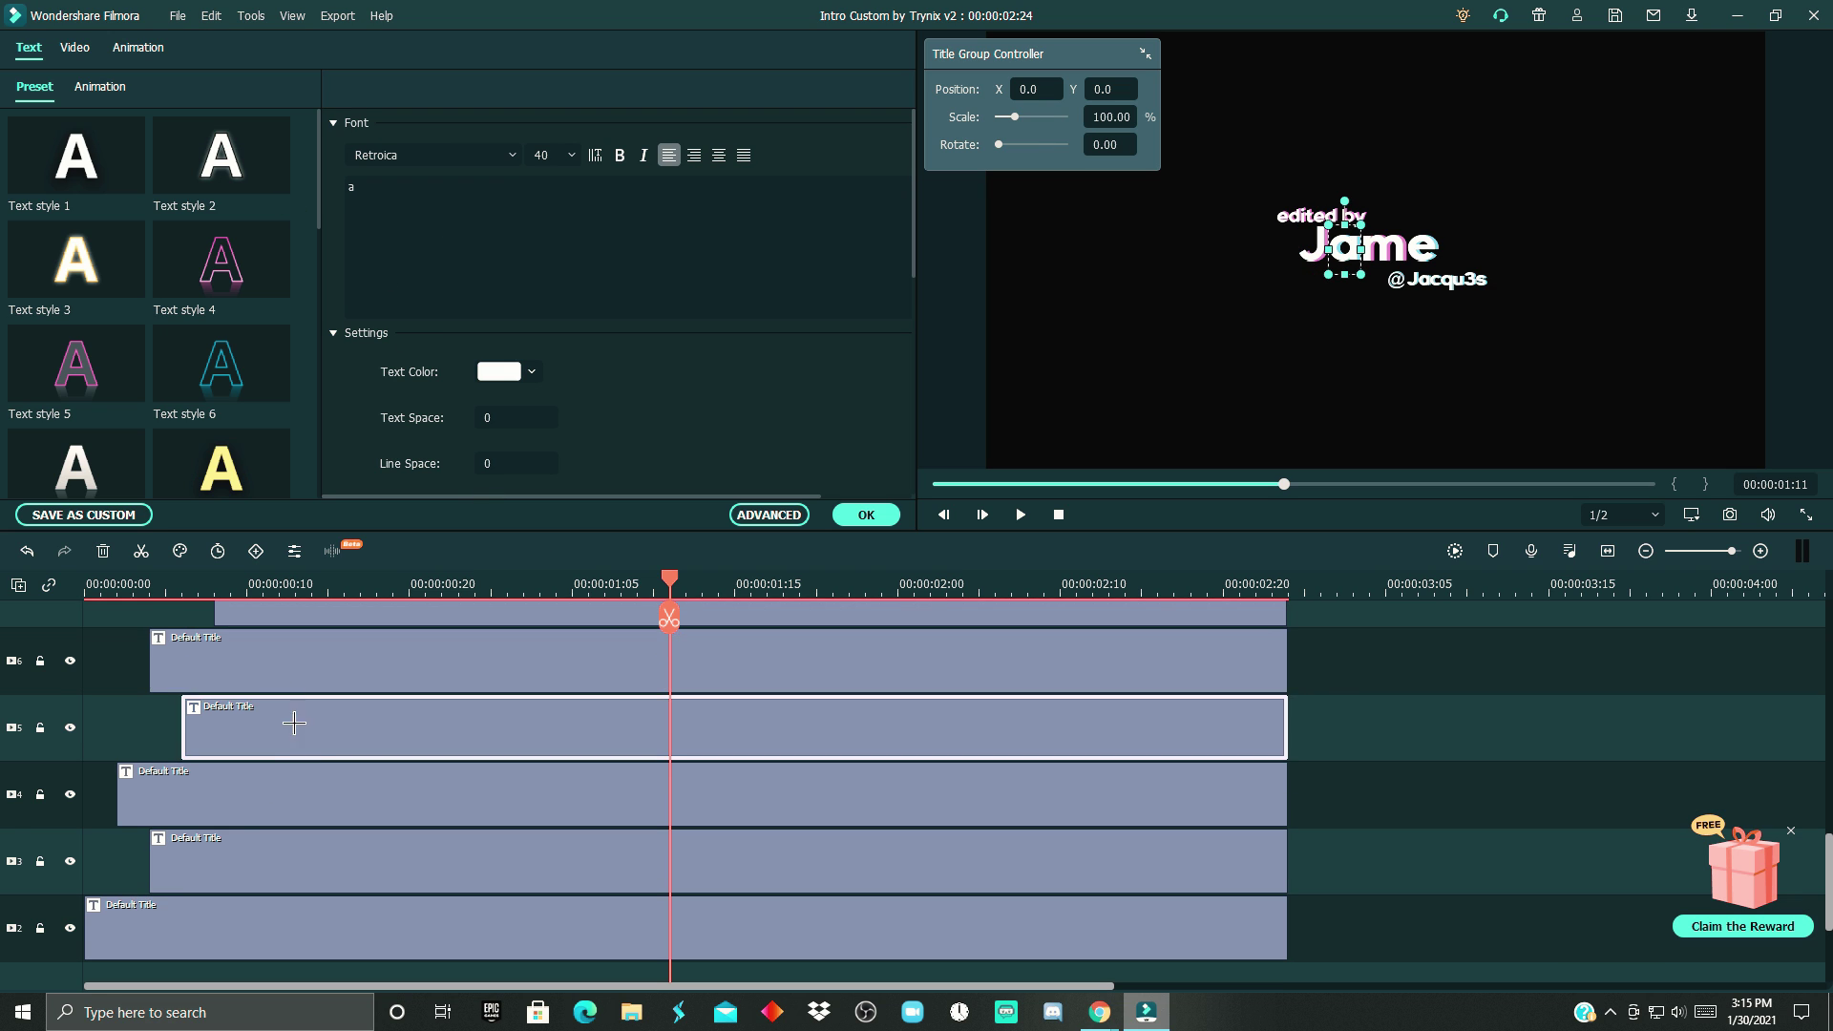
scroll(290, 732, up, 2)
click(290, 733)
scroll(445, 697, up, 2)
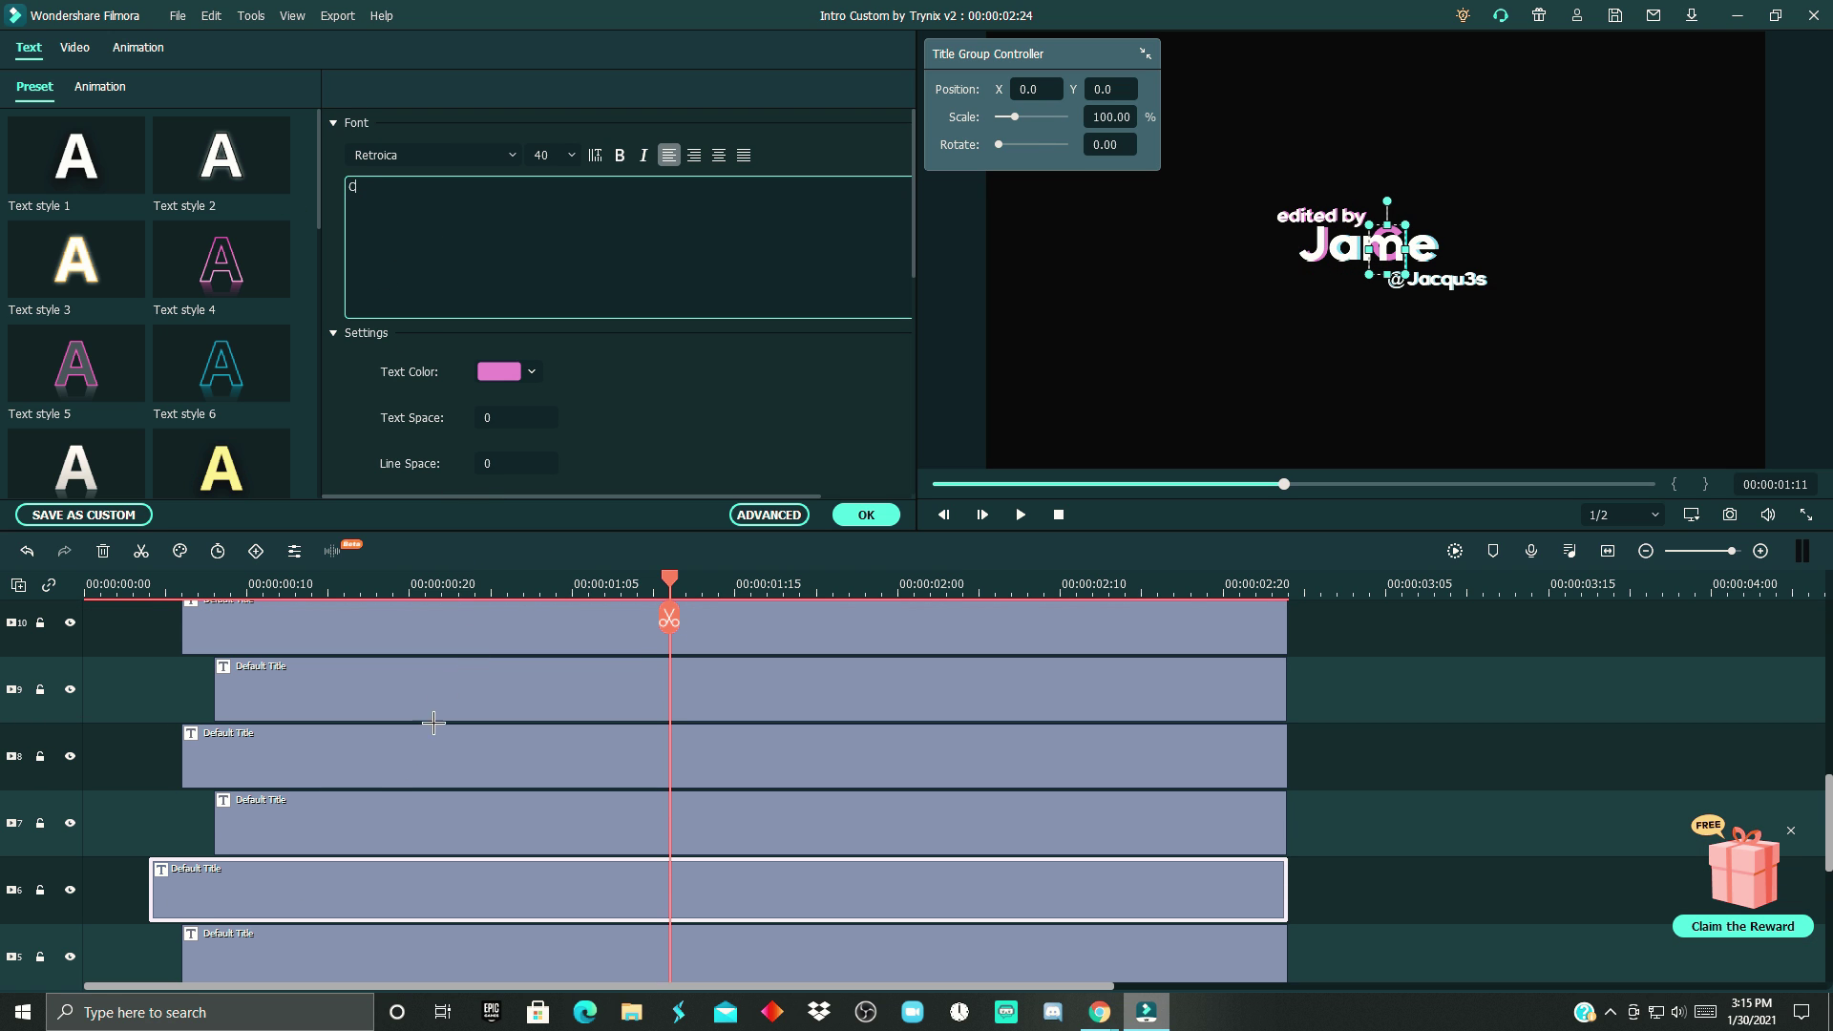
click(284, 839)
double_click(379, 189)
text(c)
click(307, 696)
text(q)
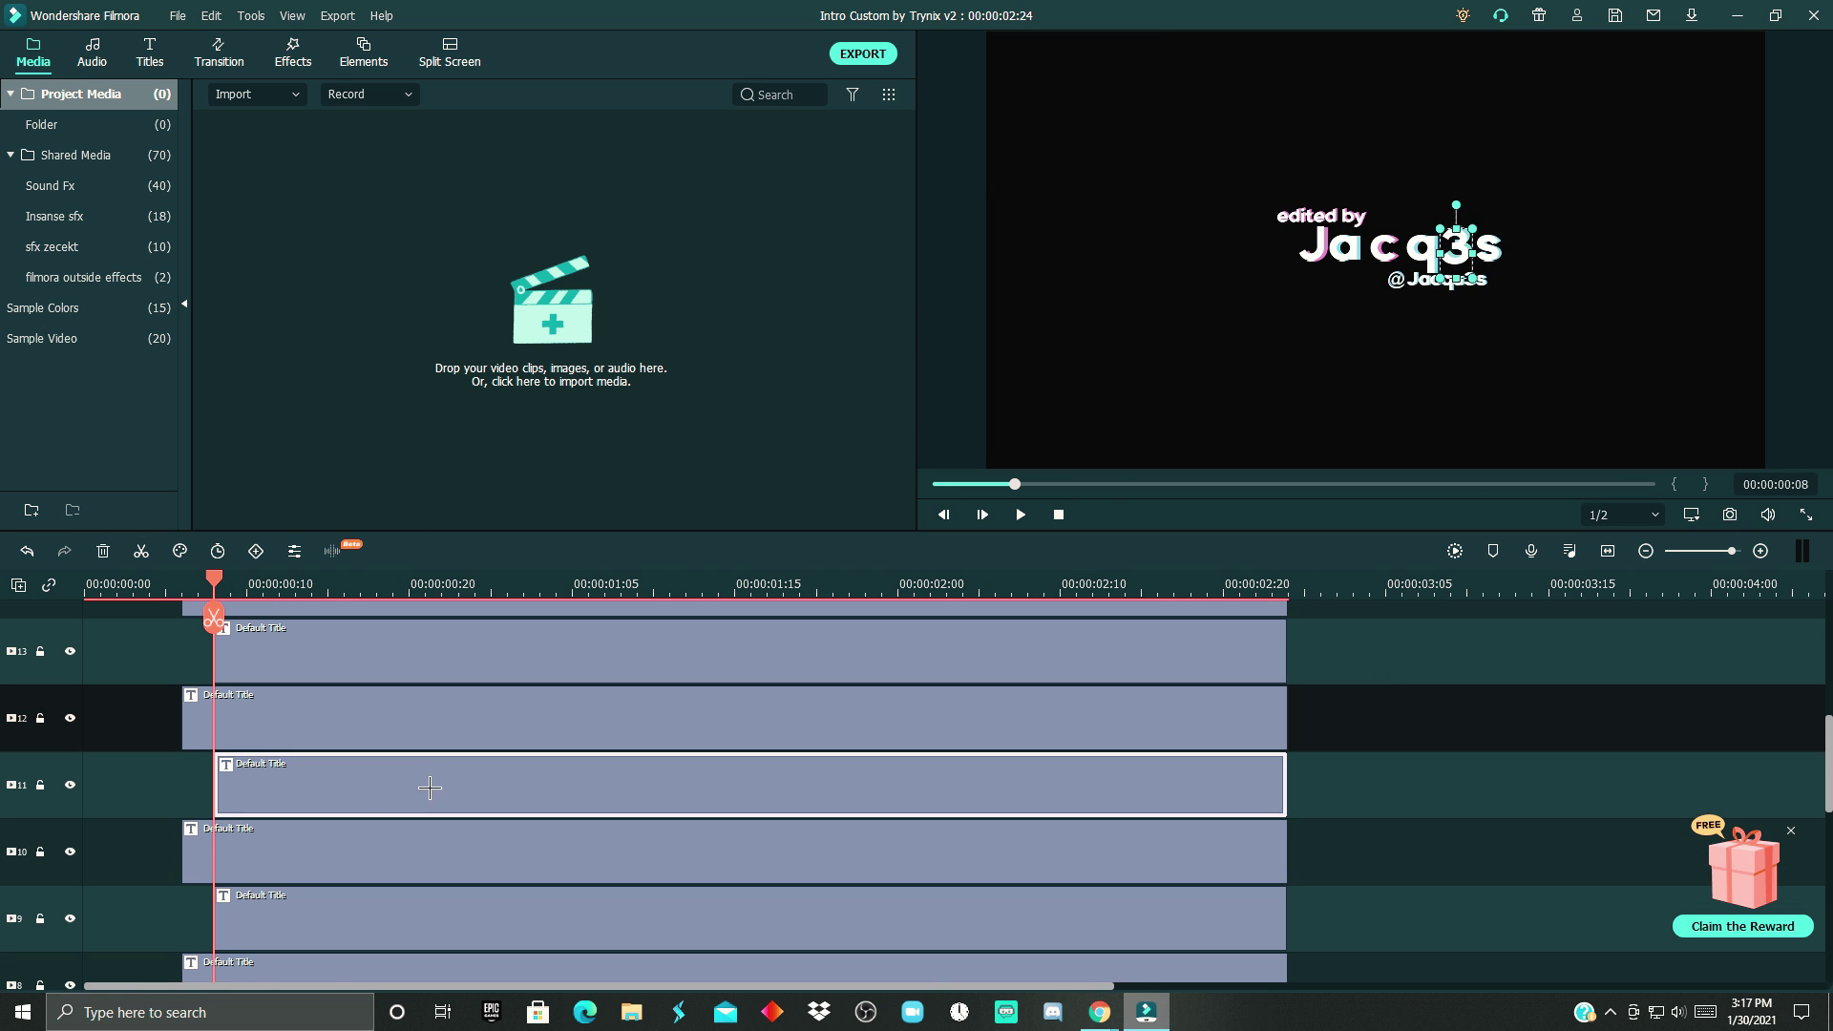
Scrub to 00:00:00:06 and examine the staggered start times of the letter and handle title layers.
click(1397, 731)
scroll(1397, 732, down, 4)
mouse_move(222, 613)
mouse_down()
mouse_move(117, 617)
mouse_move(191, 620)
mouse_up()
scroll(148, 649, down, 1)
scroll(168, 687, up, 2)
scroll(238, 811, up, 3)
scroll(238, 811, up, 2)
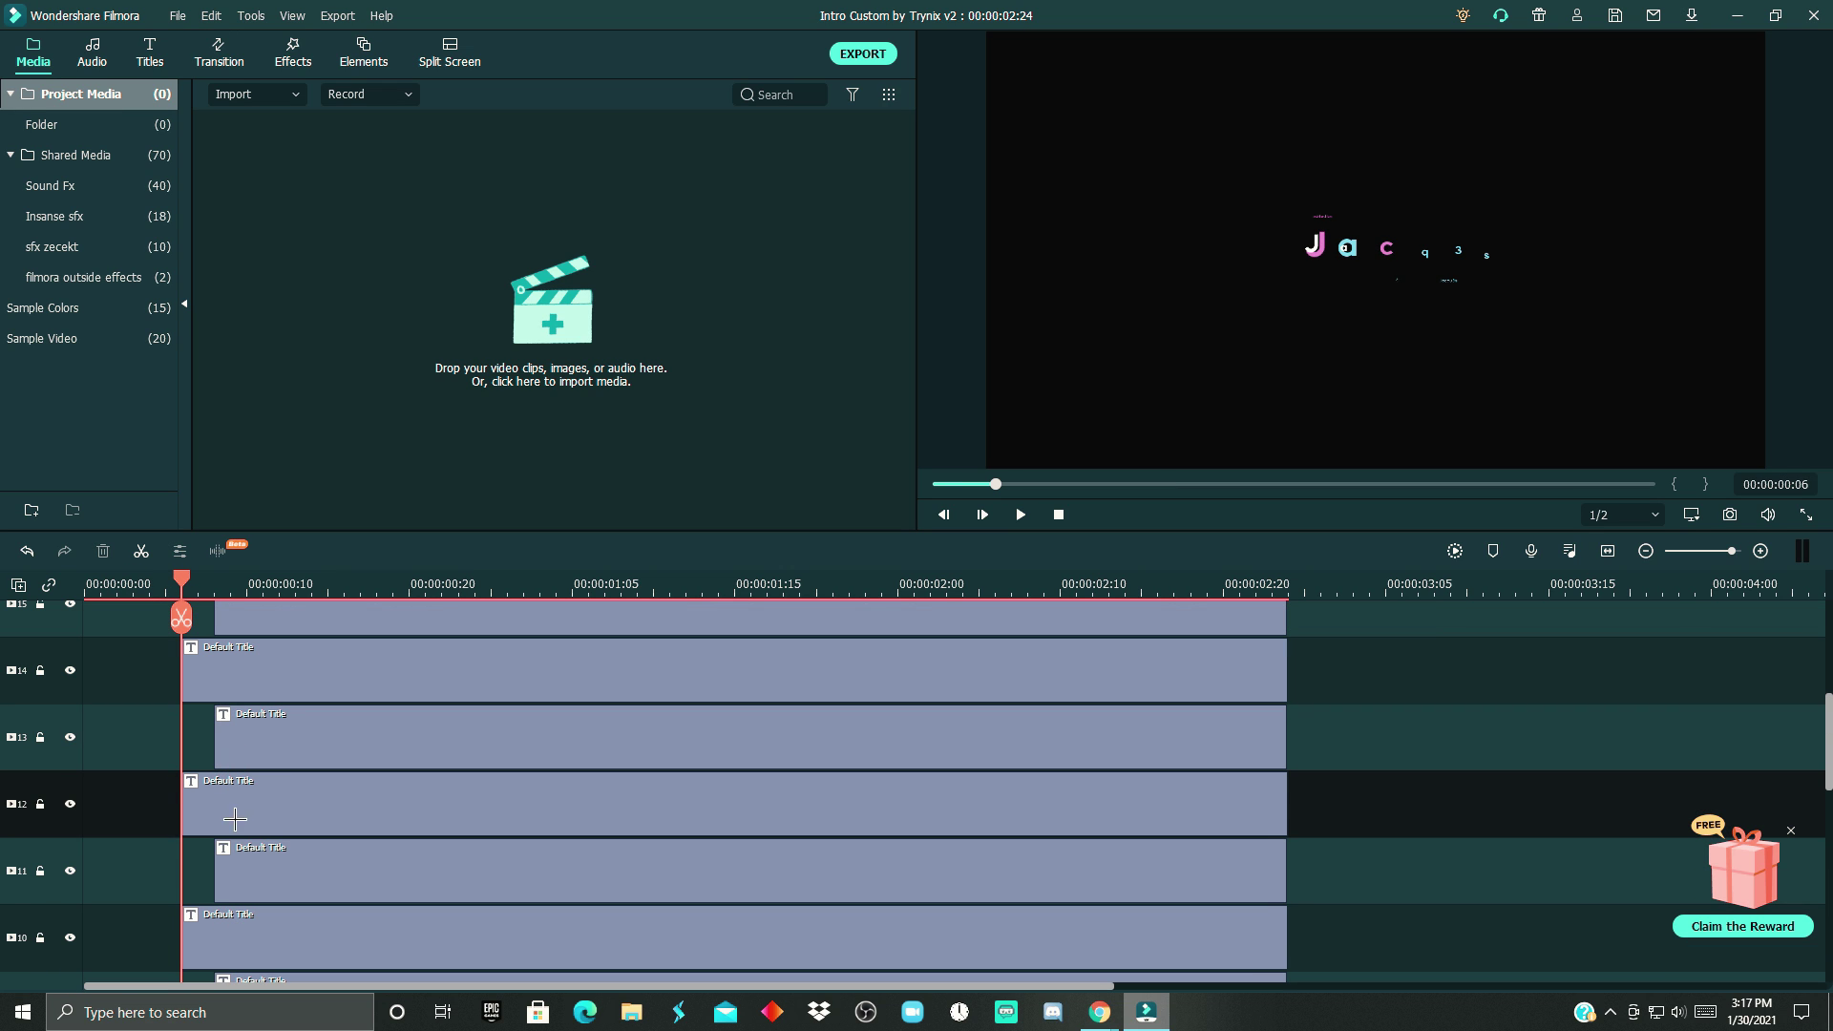
Open the Intro Custom by Trynix v3 project and change the n letter title on track 3 to j.
click(180, 20)
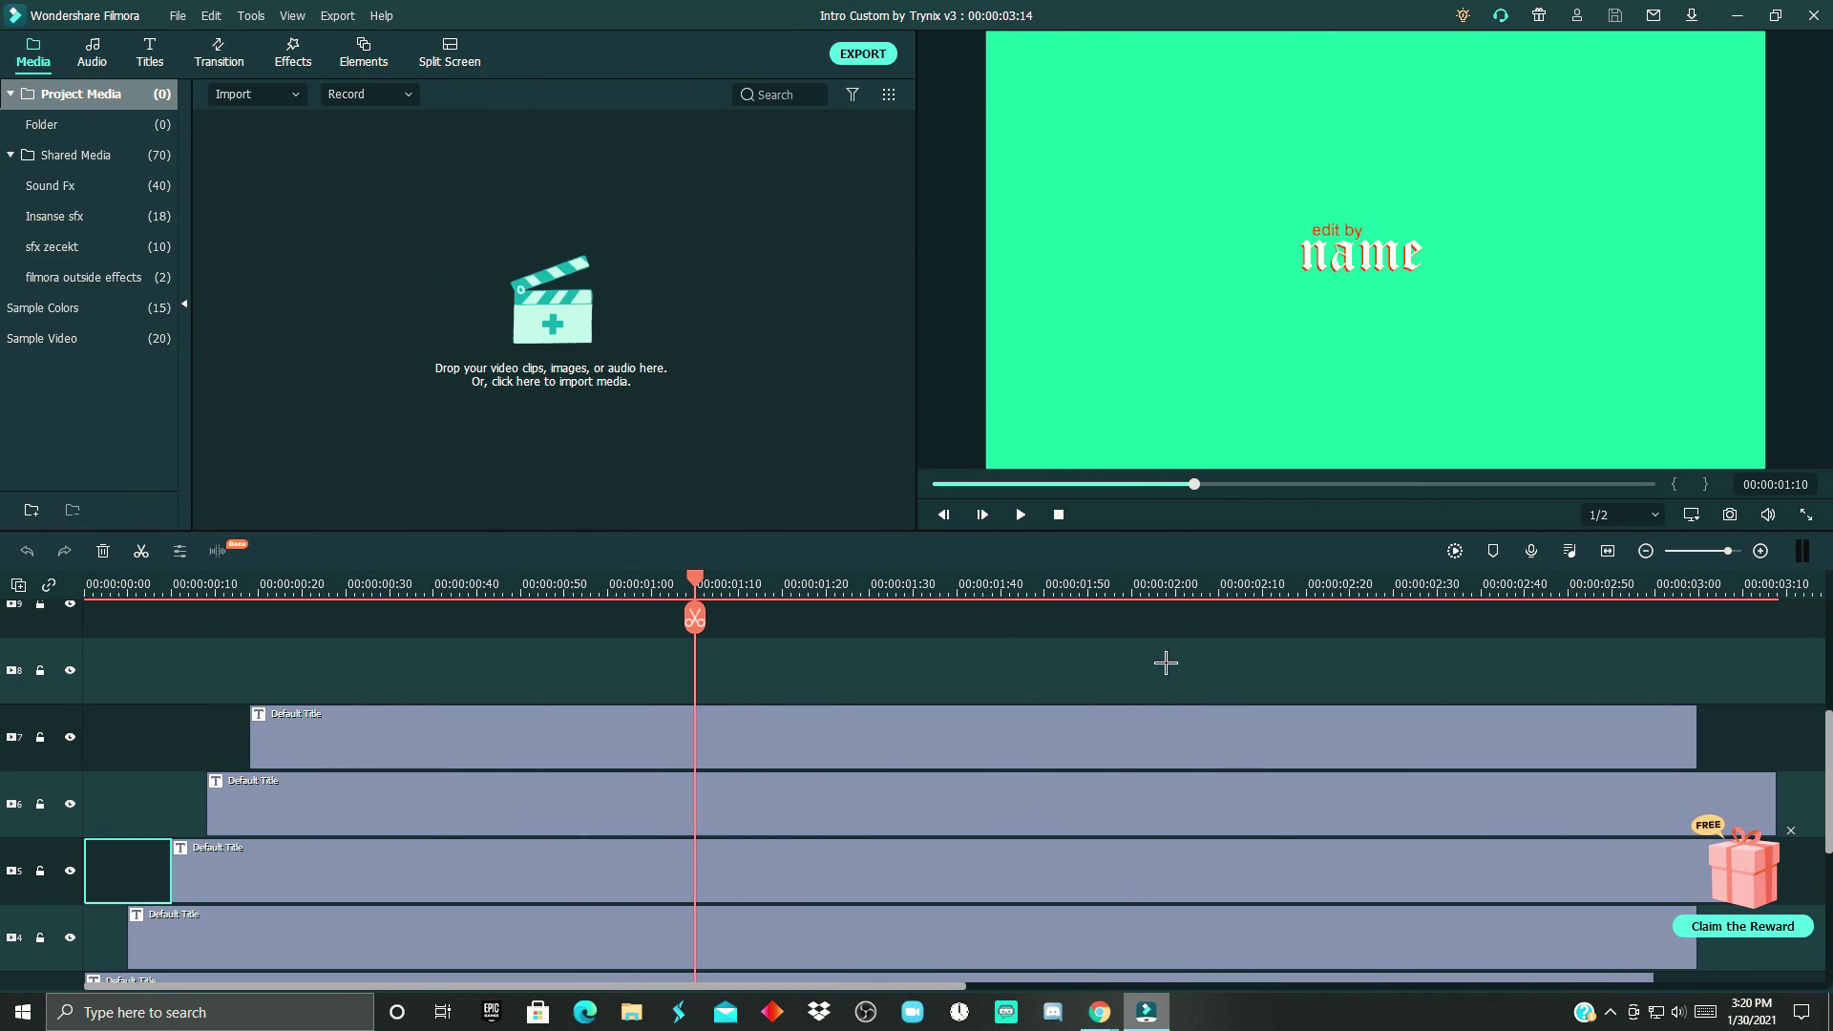
scroll(1058, 800, down, 3)
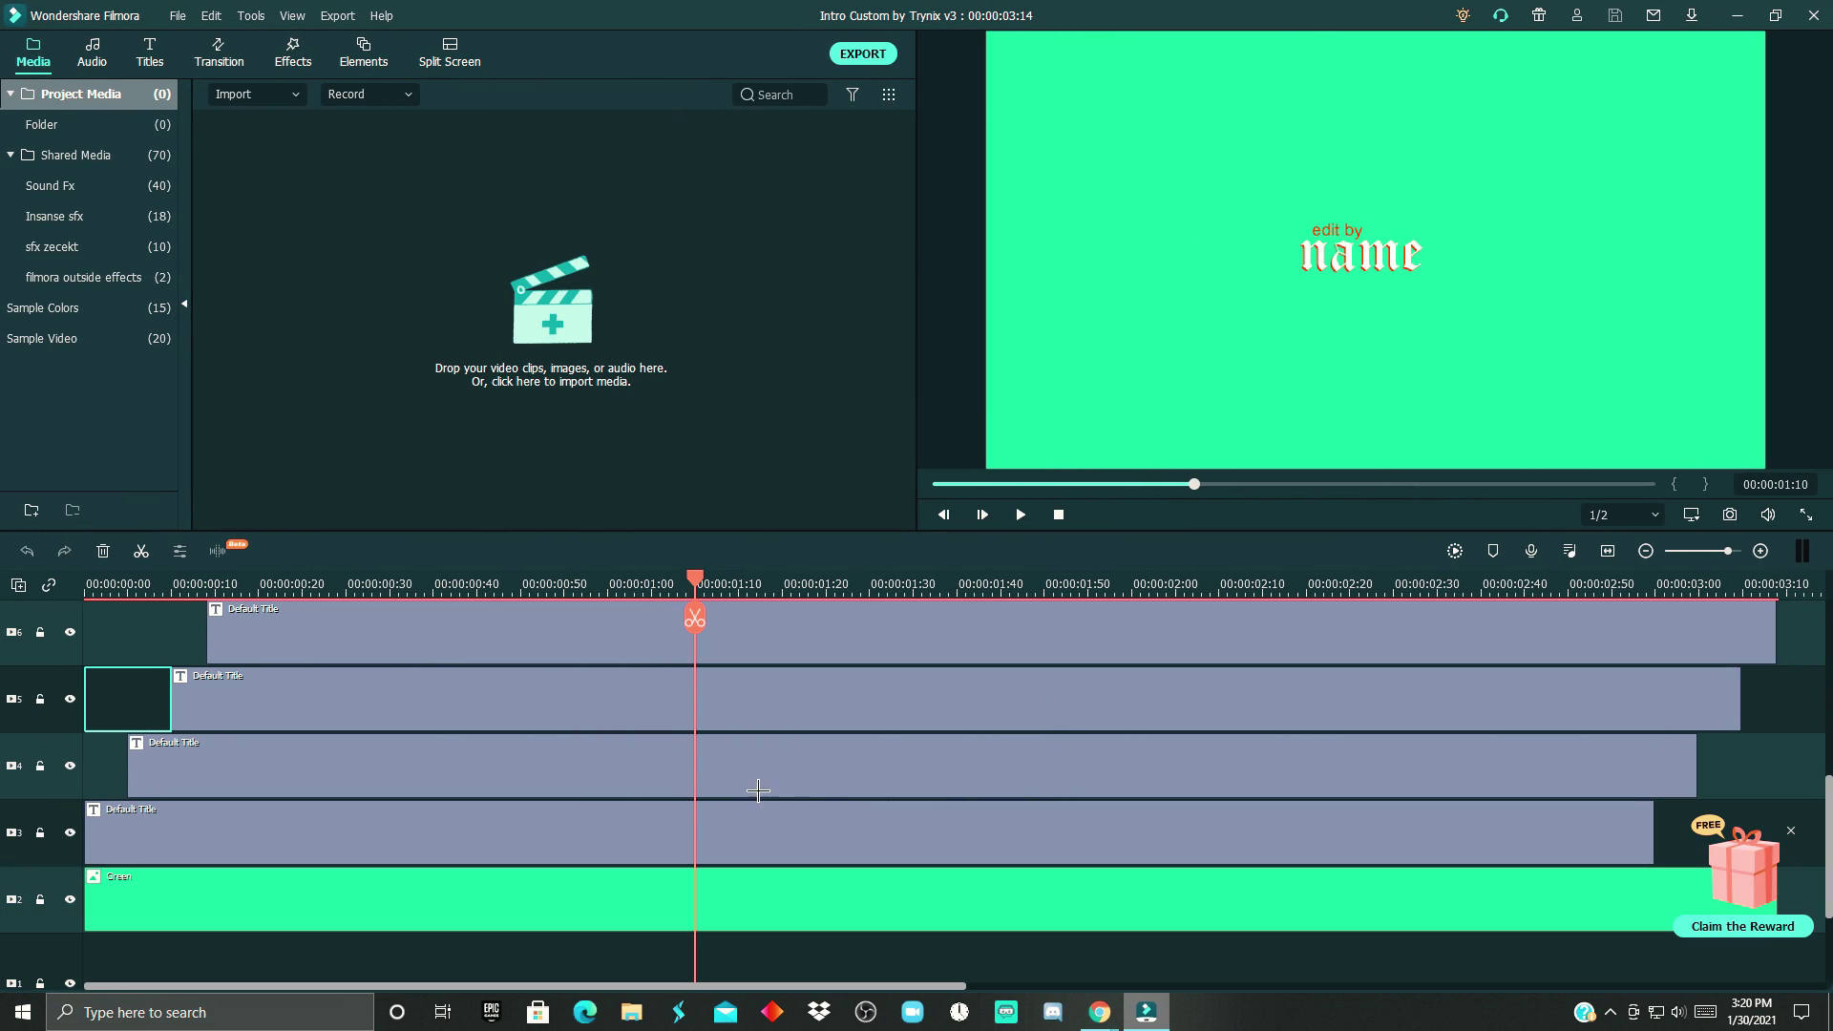
double_click(755, 840)
click(382, 196)
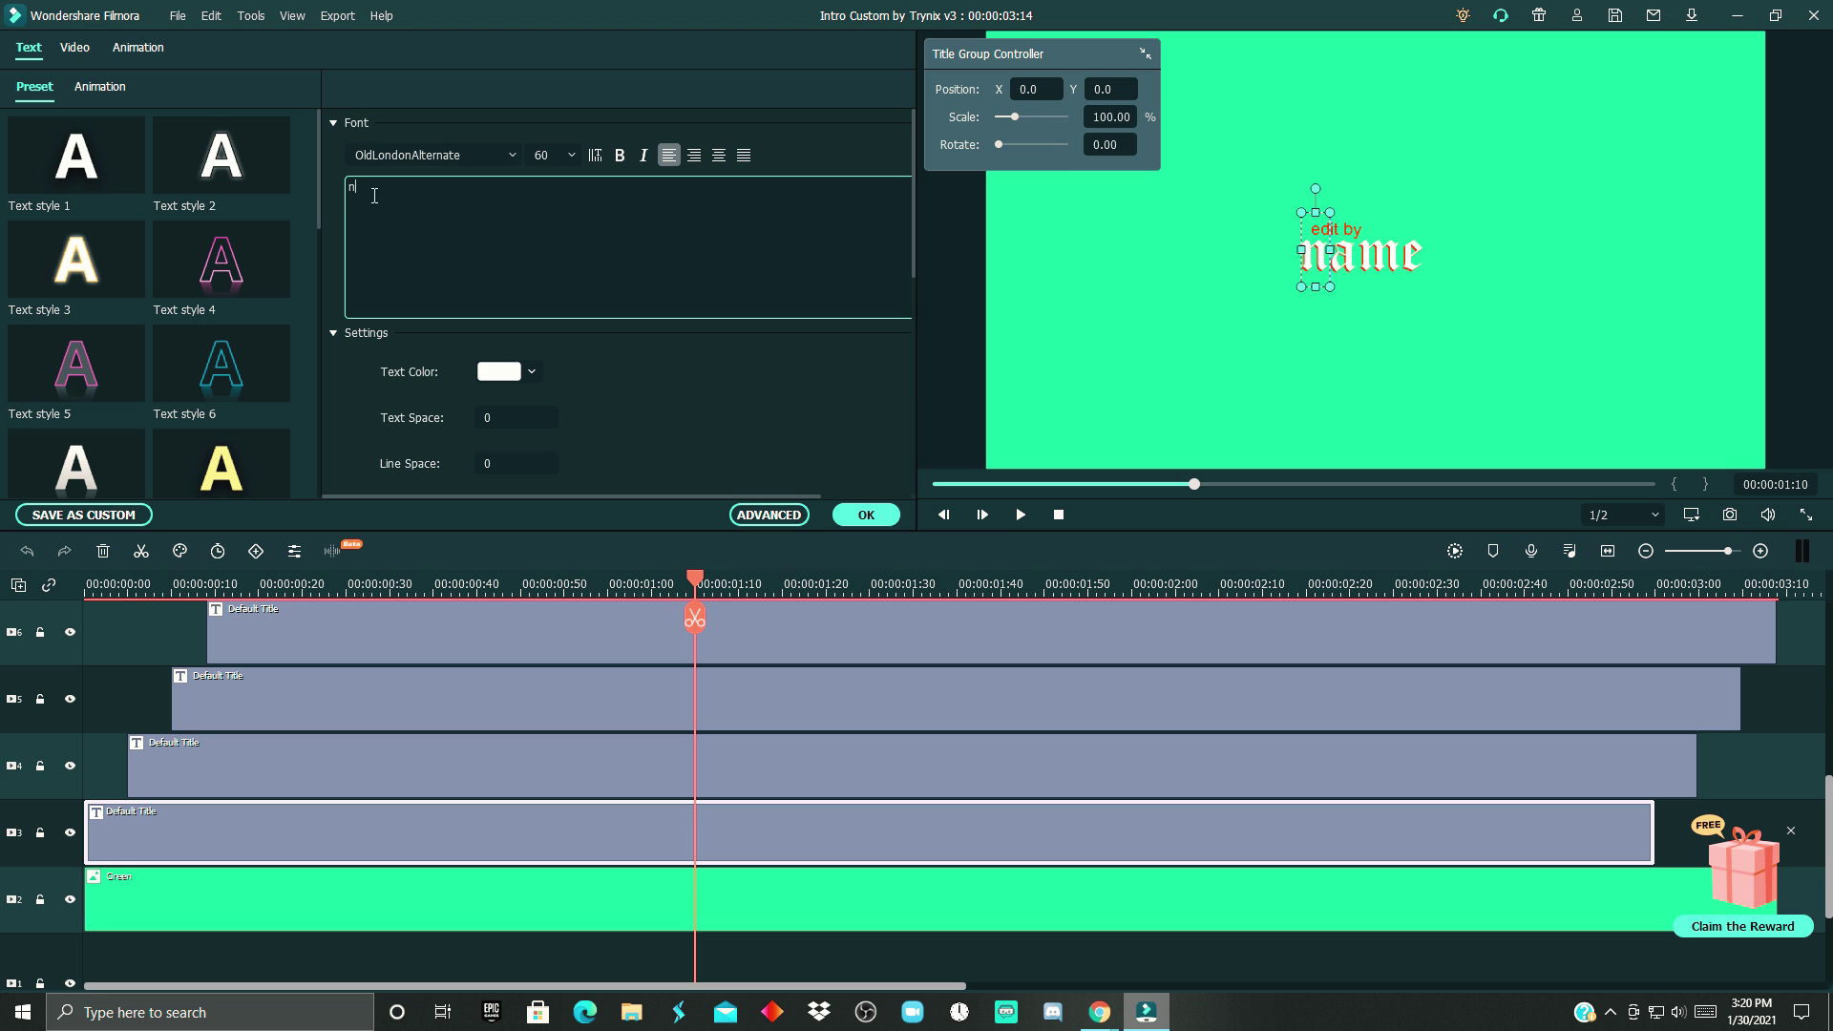
text(j)
Keep a as the track 4 letter, and change the m title on track 5 to c and the e title on track 6 to q.
double_click(356, 774)
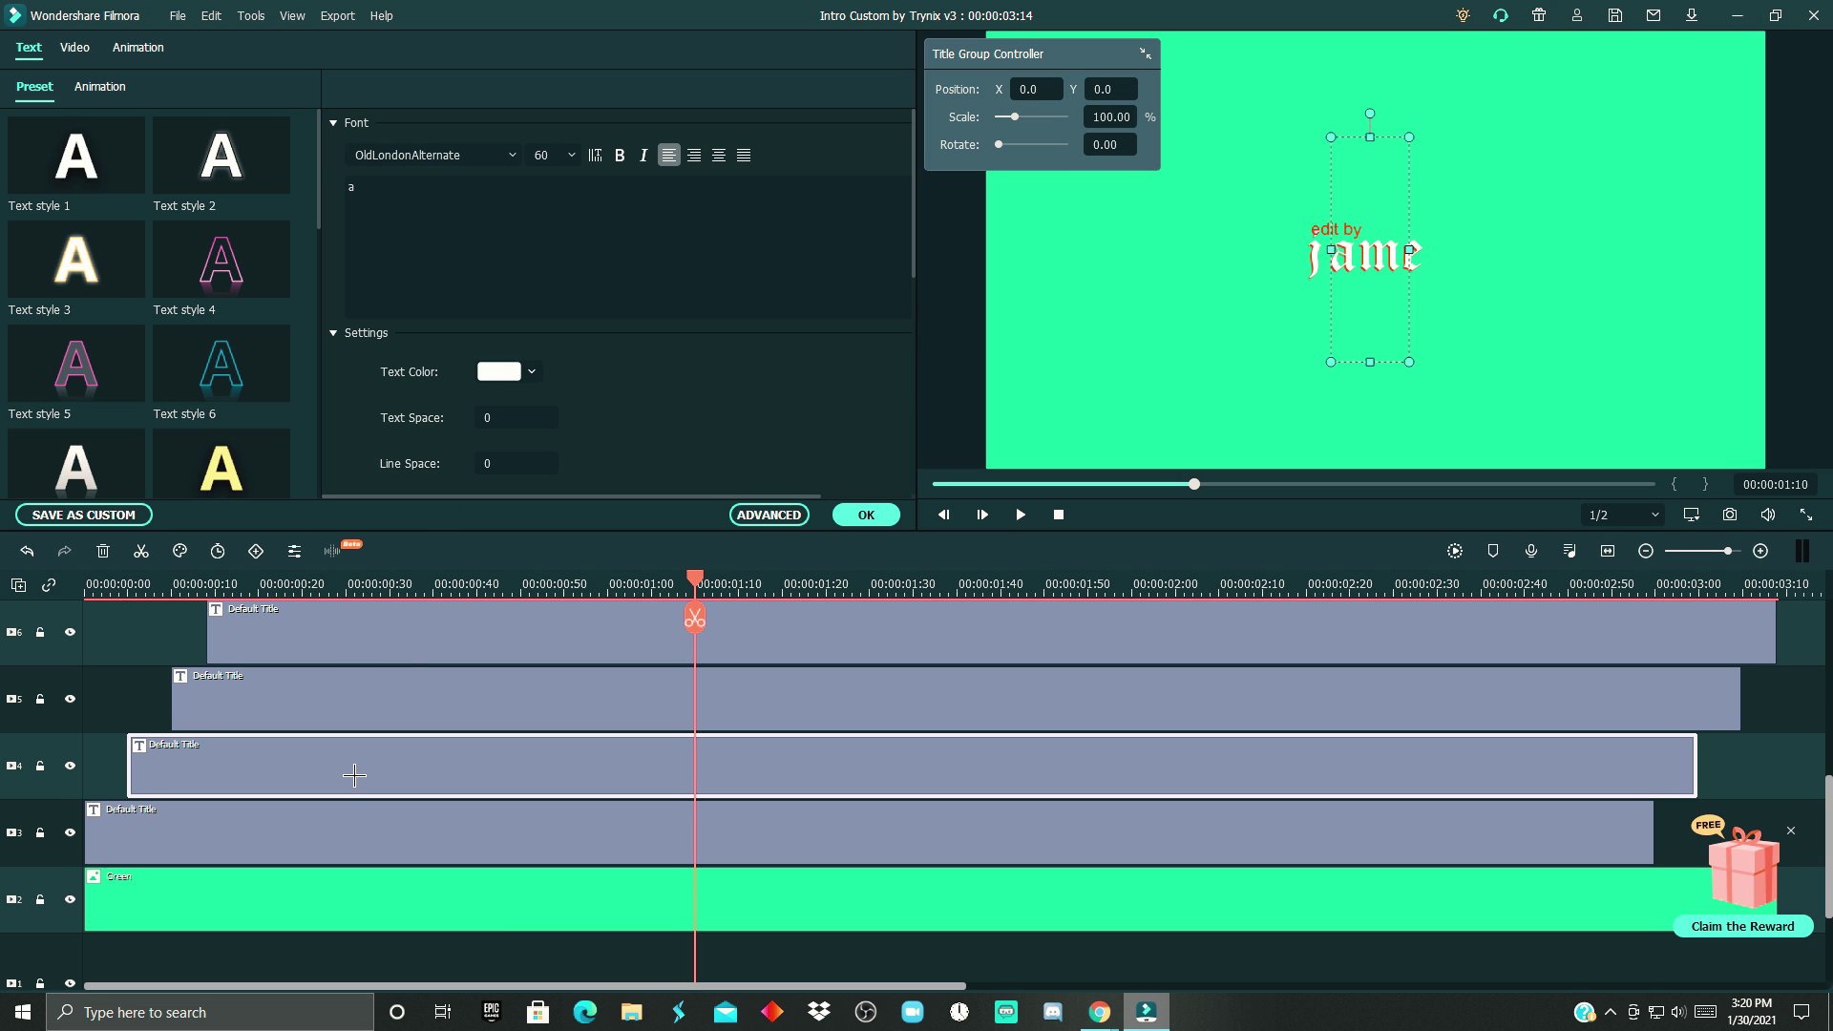
click(397, 213)
key(BackSpace)
double_click(535, 705)
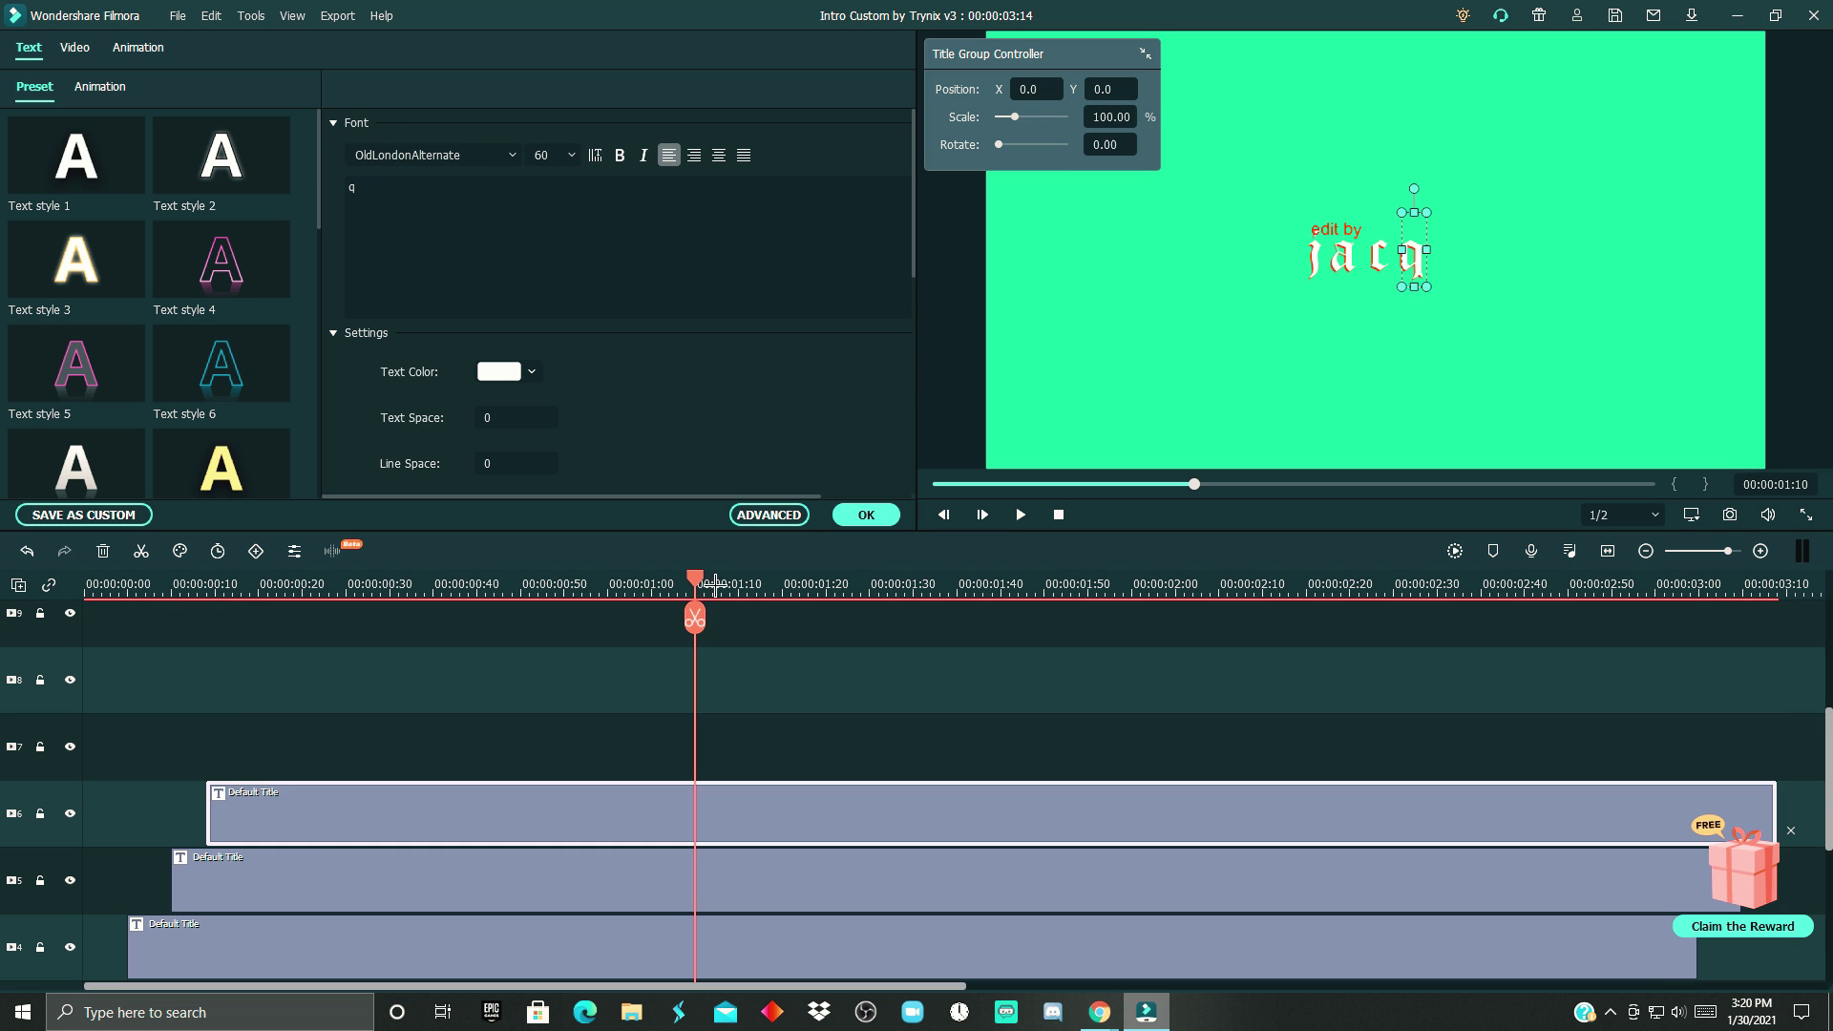
Align the playhead with the start of the q title on track 6 at 00:00:00:14 and select that title.
drag(180, 584, 207, 584)
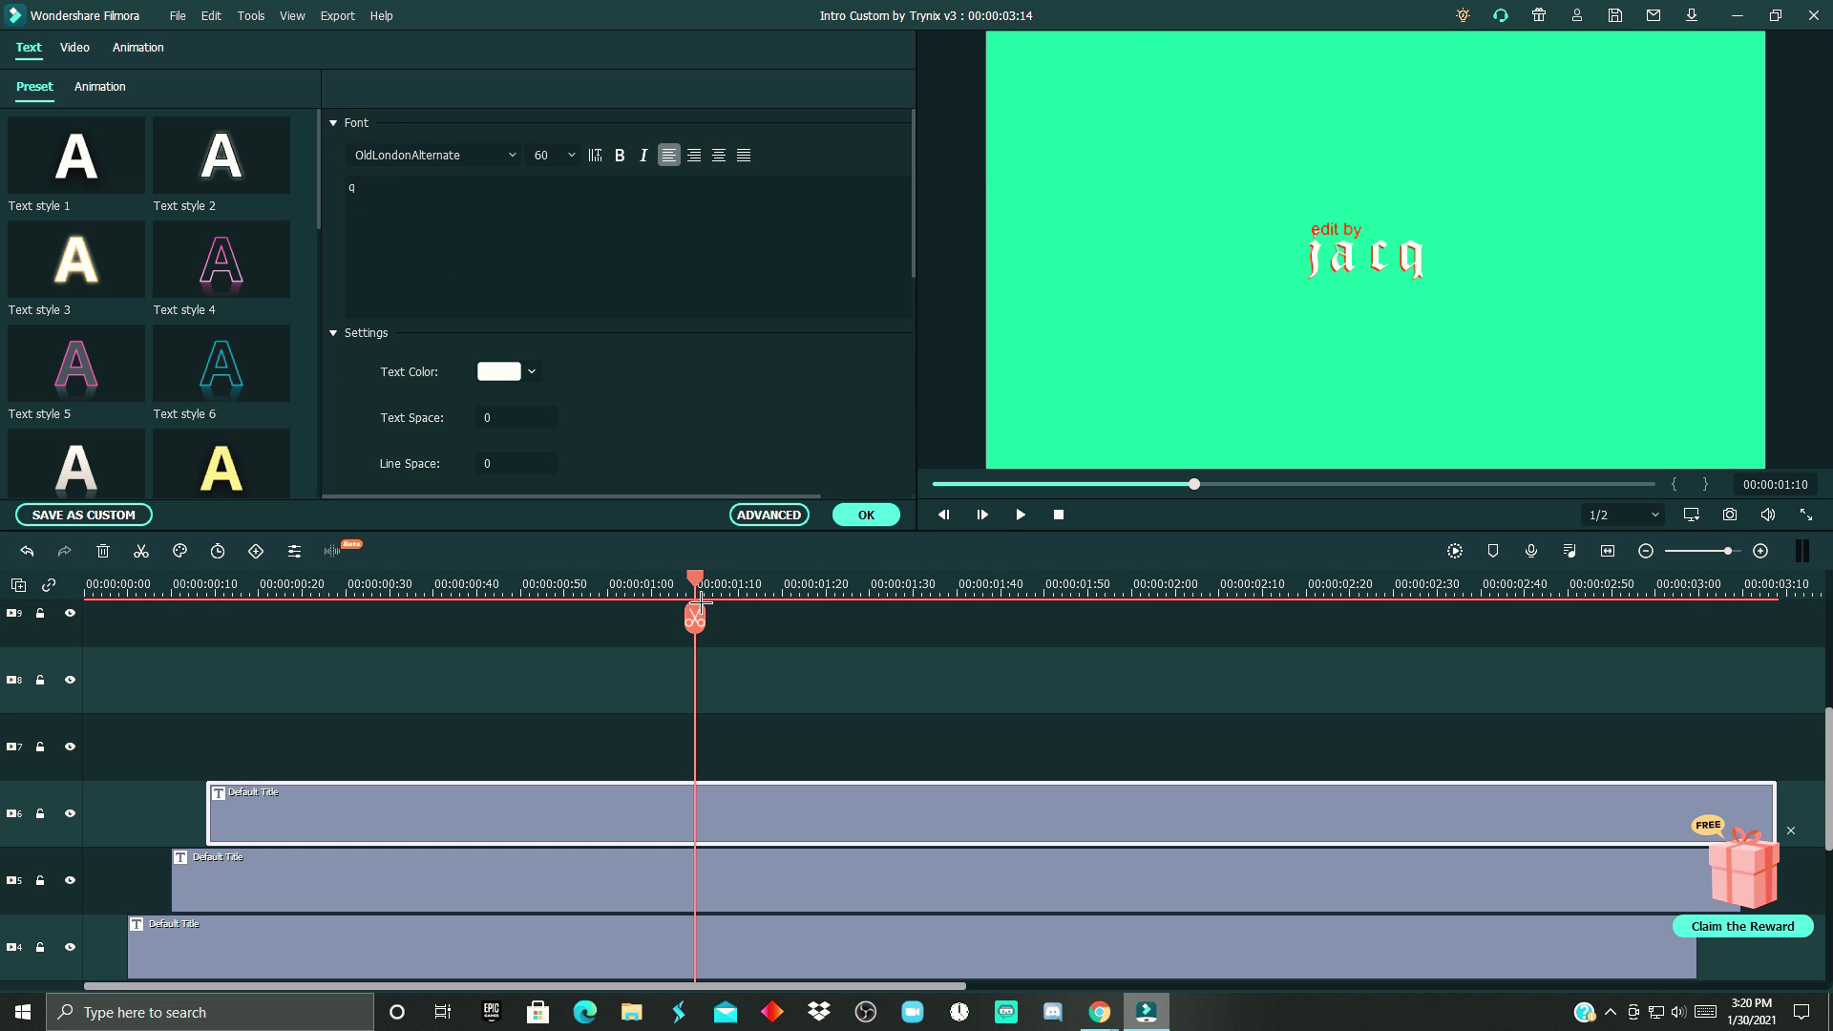
click(279, 823)
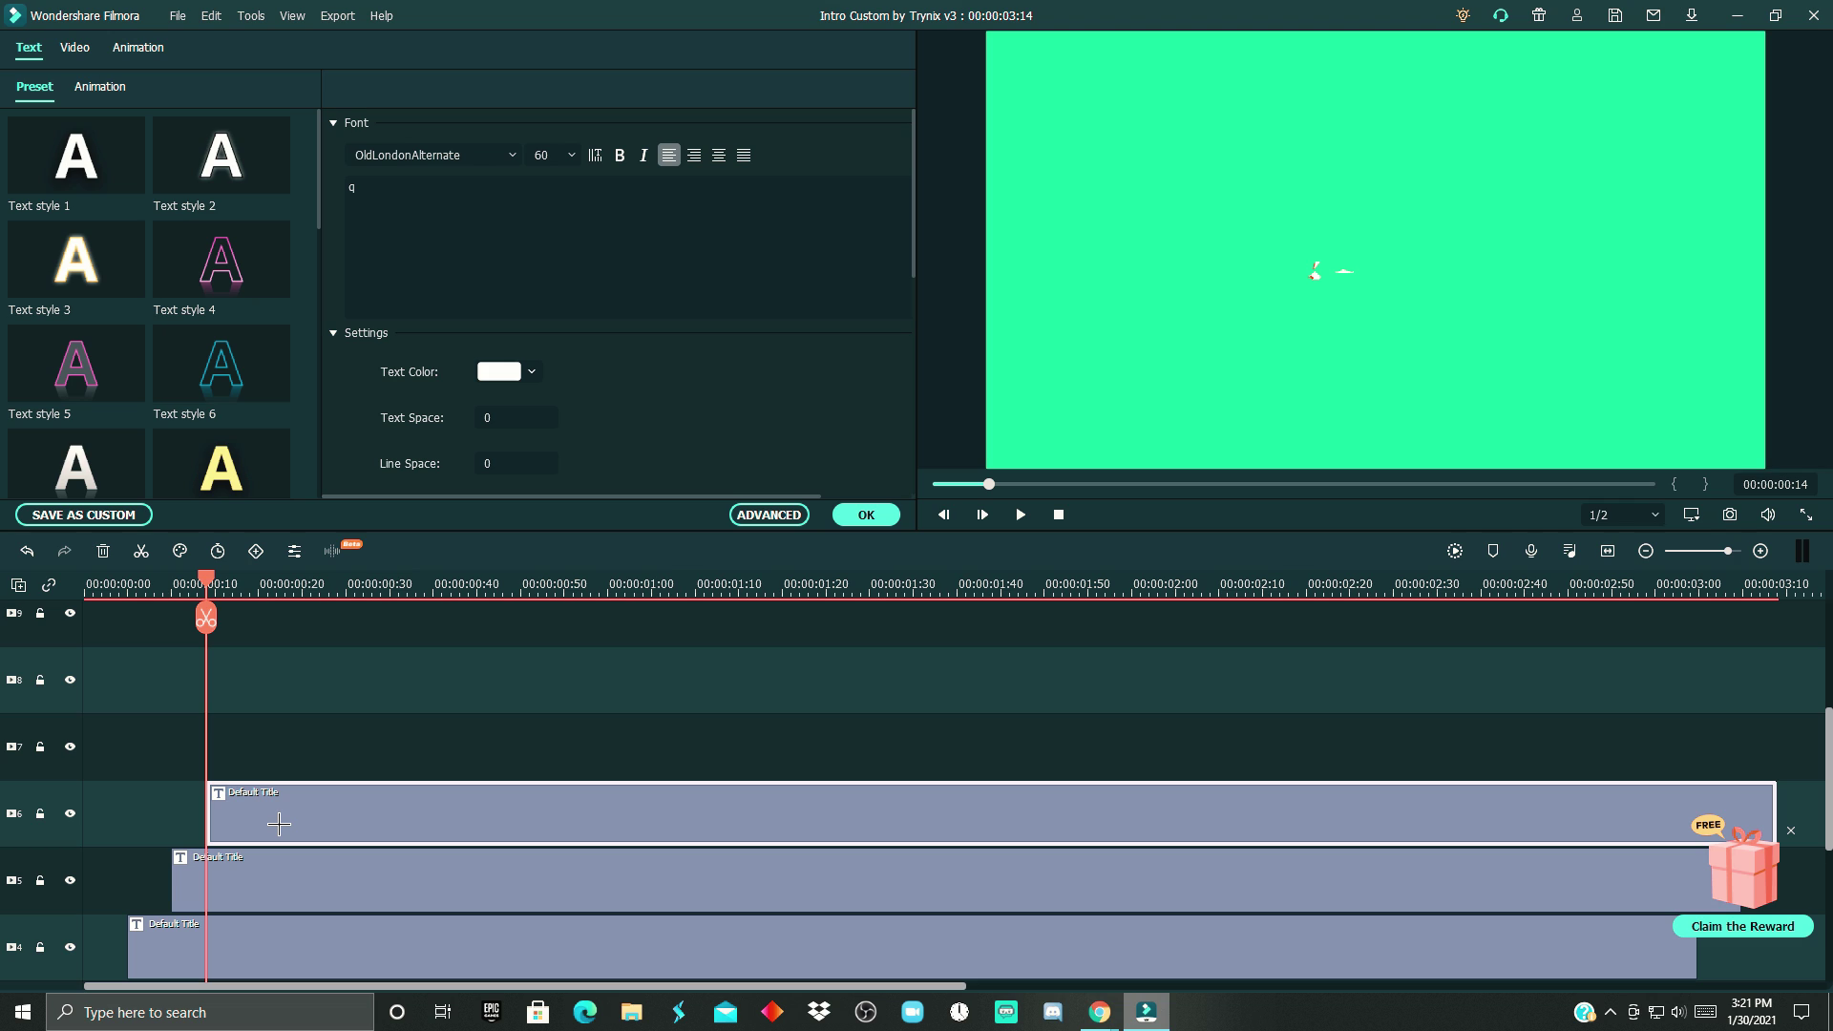
click(353, 708)
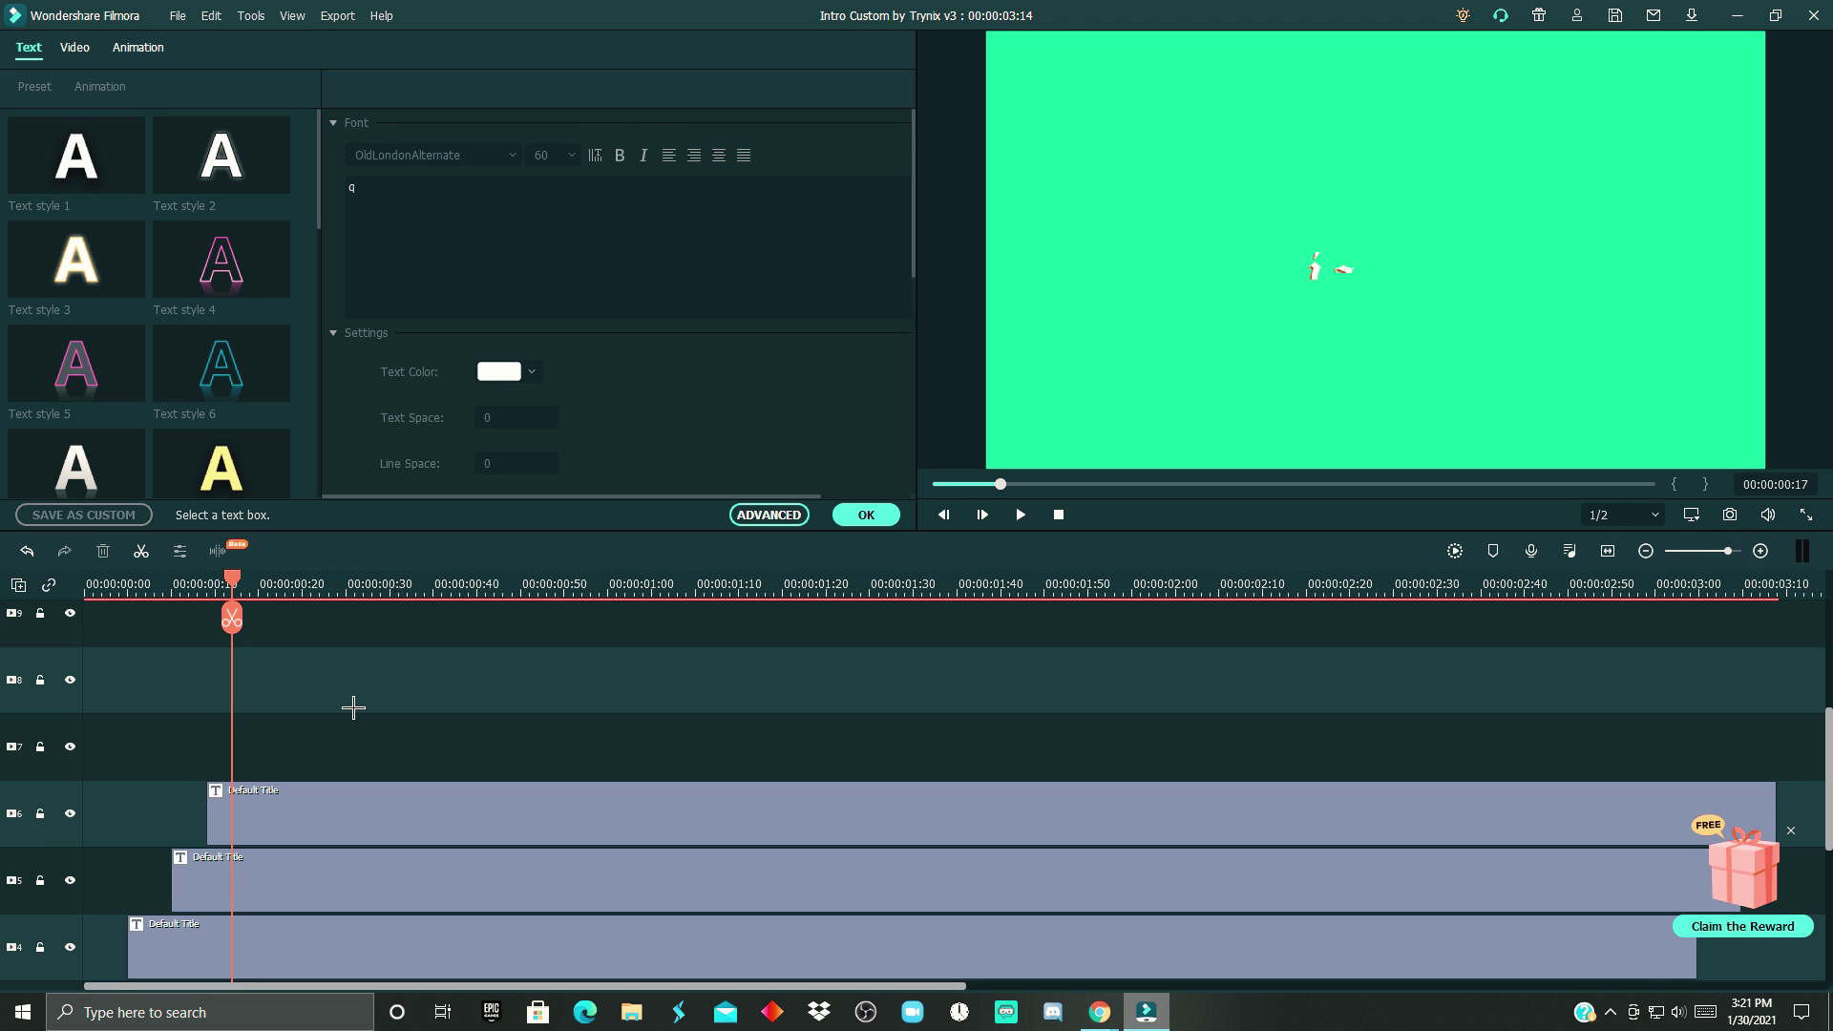